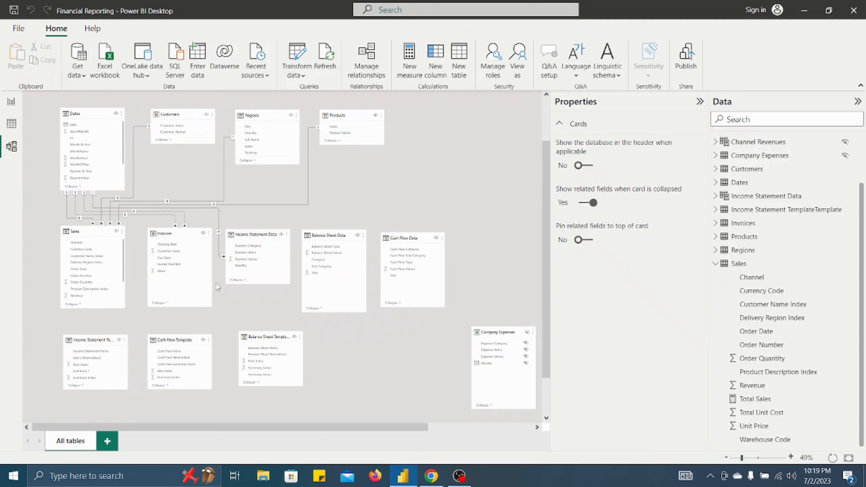
Step: Reposition the Company Expenses and Channel Revenues tables beside the Balance Sheet Template table in the model diagram
scroll(341, 340, "down", 2)
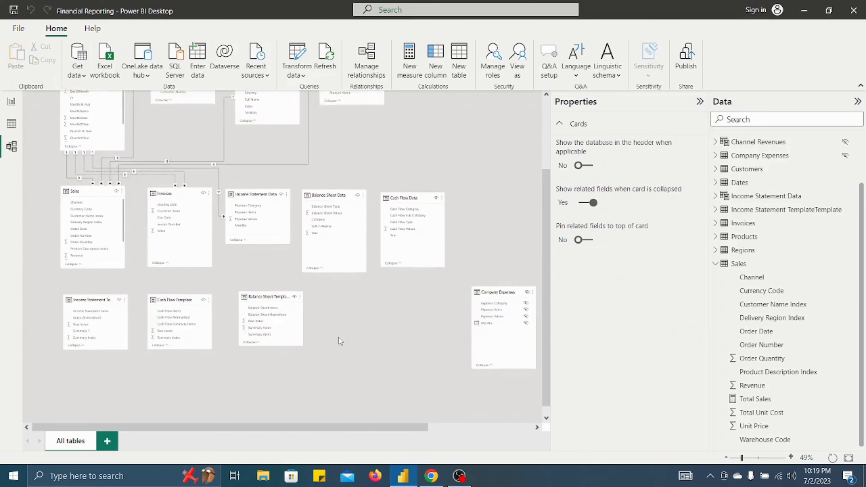
left_click(499, 283)
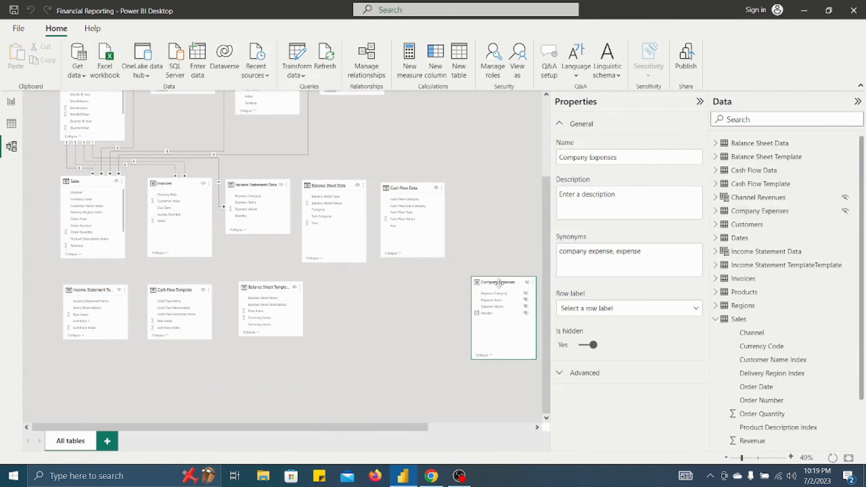
left_click_drag(405, 428, 542, 423)
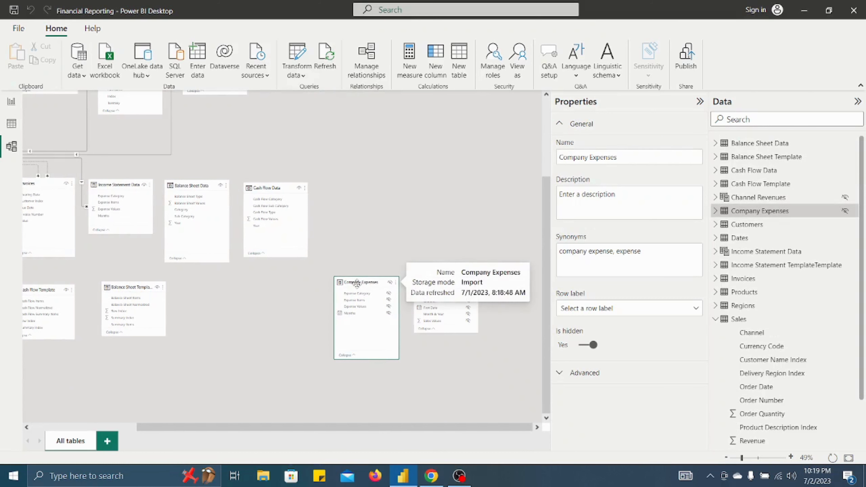
left_click_drag(360, 285, 235, 293)
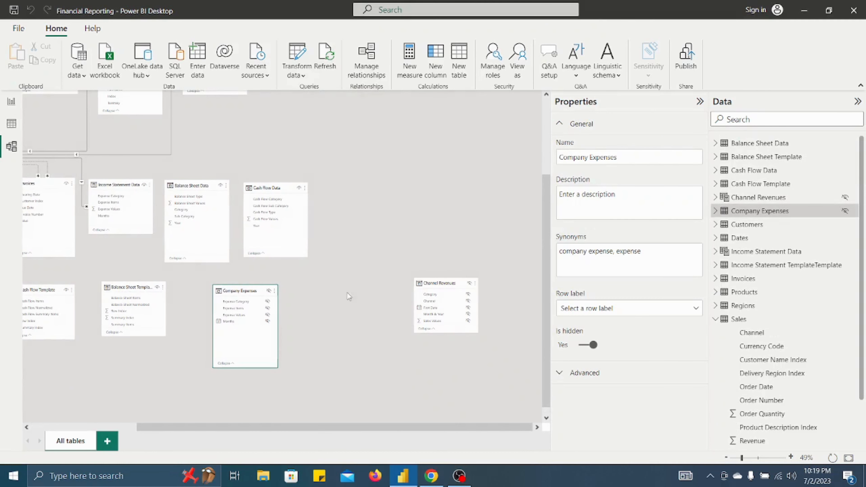
left_click_drag(437, 282, 454, 289)
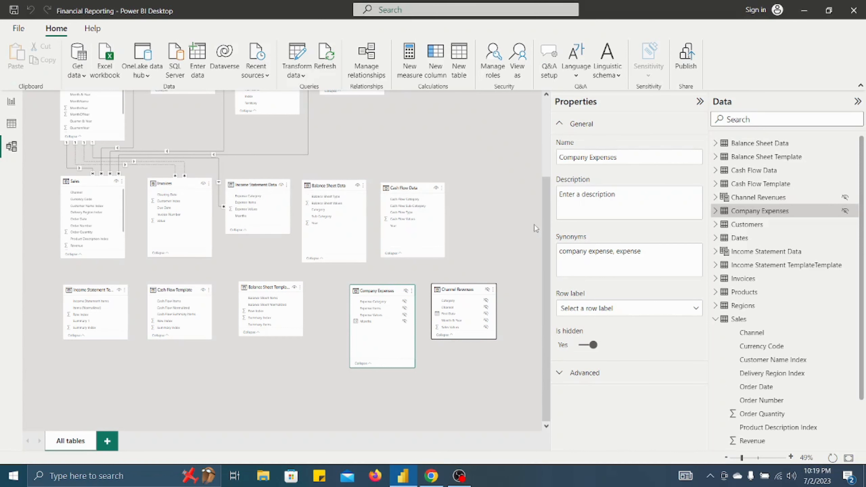
left_click_drag(547, 225, 550, 133)
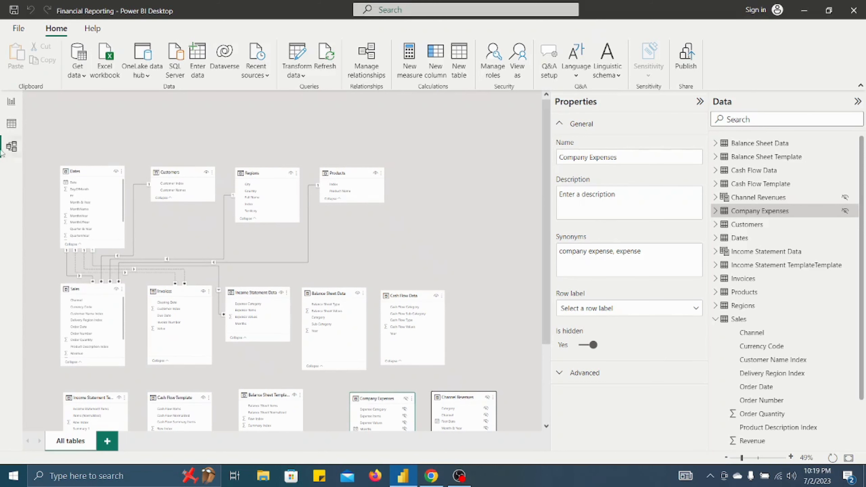
Step: Switch to the report view and load a blank manually entered table named Measures
left_click(11, 102)
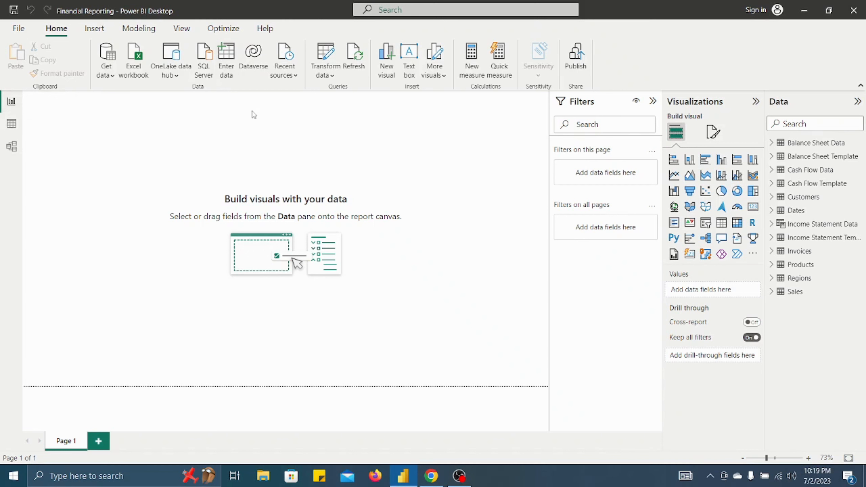
left_click(235, 70)
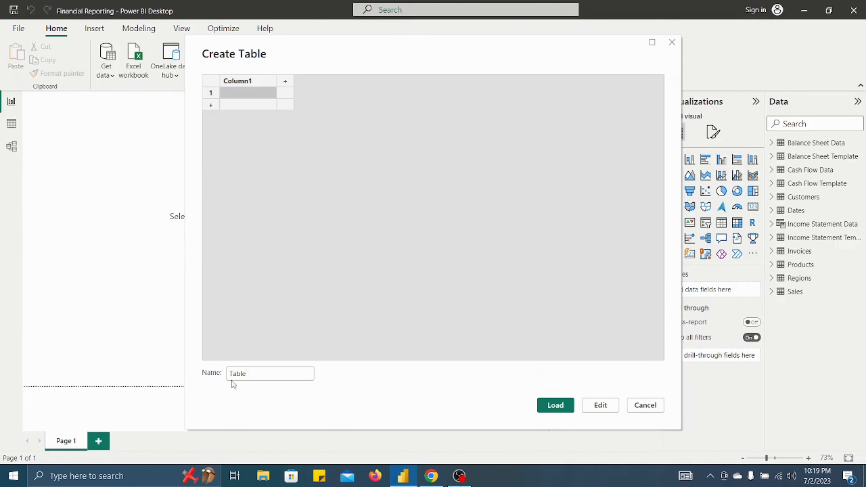
double_click(251, 375)
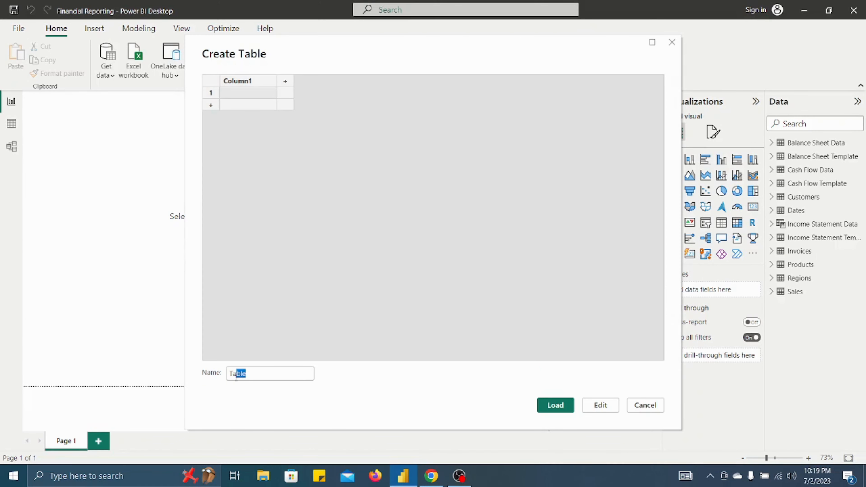
type("Measures")
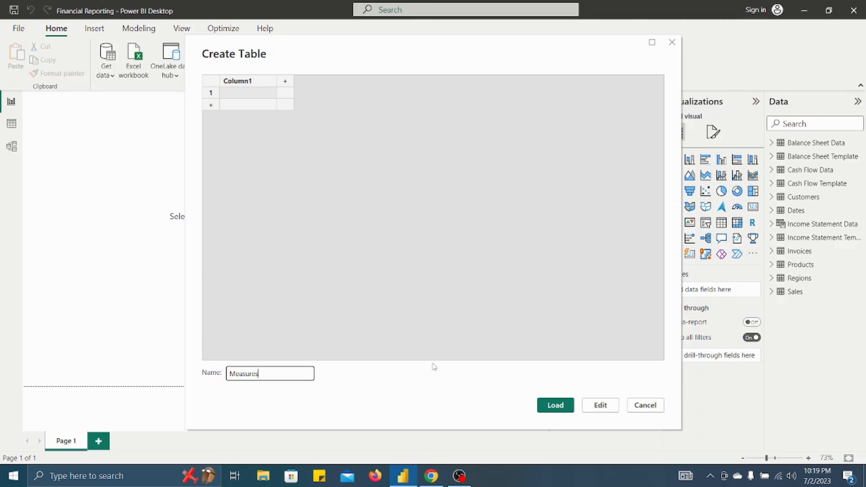
left_click(546, 406)
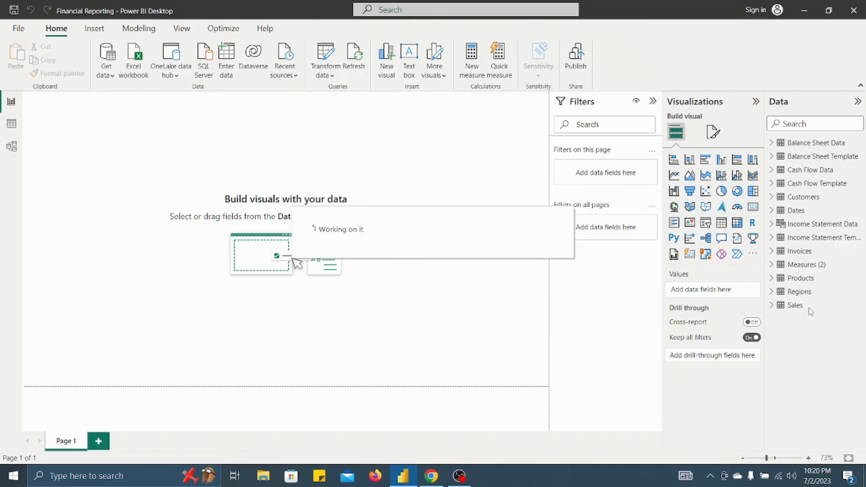
Step: Rename the Measures (2) table to Key Measures
right_click(801, 264)
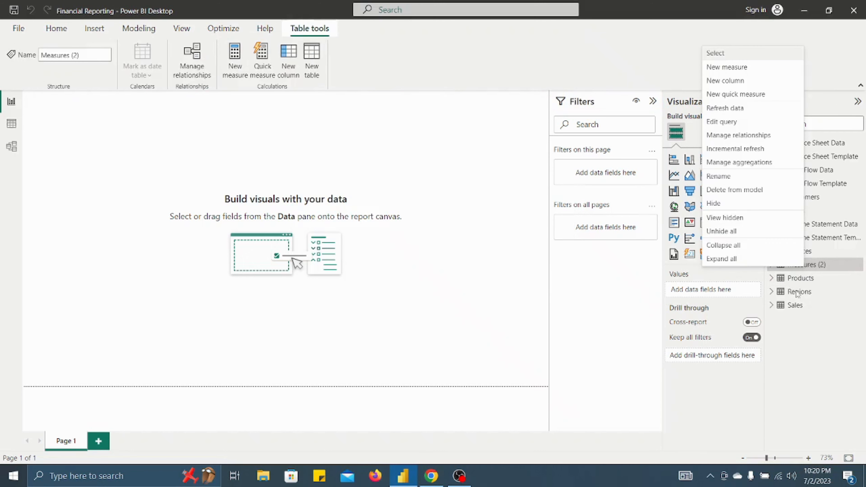
left_click(719, 177)
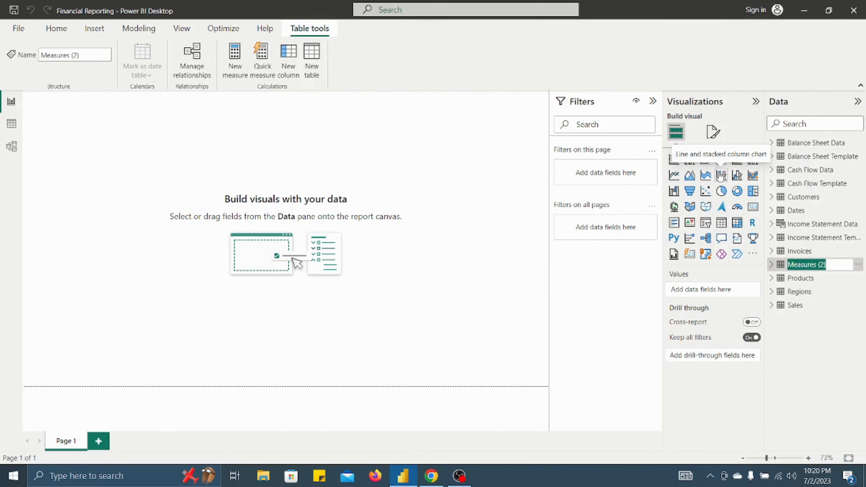
type("Key")
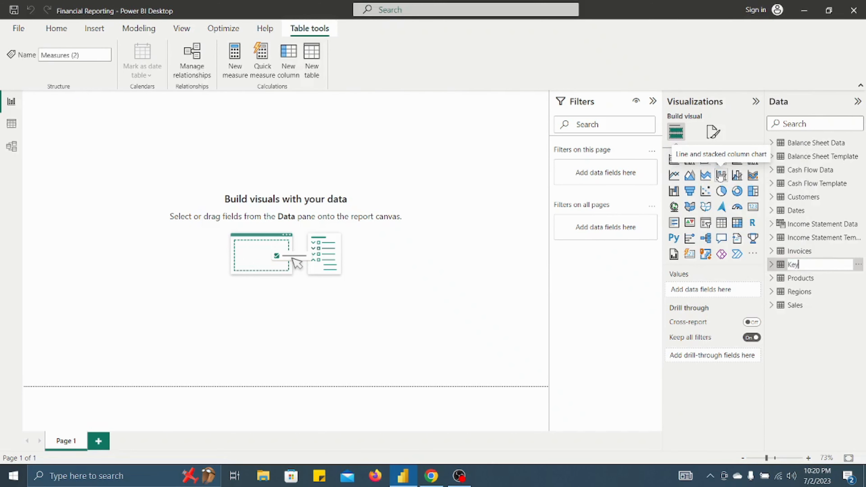
type(" Measures")
key("Return")
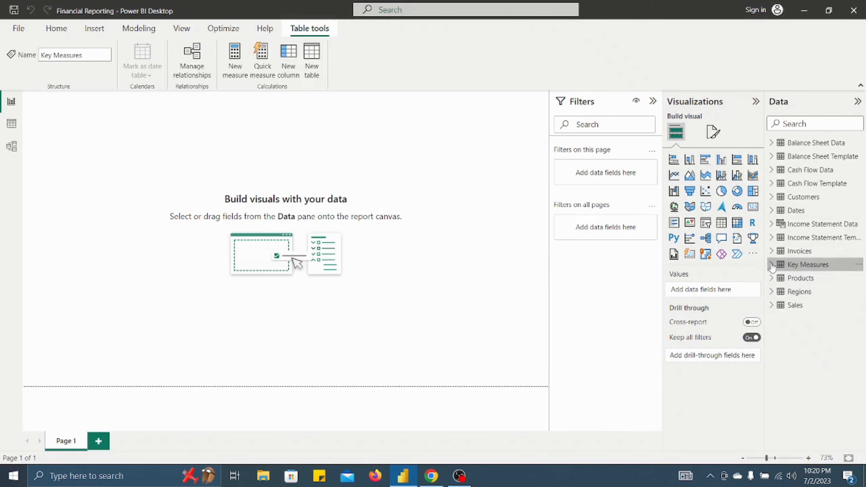
Step: Move the Total Sales measure from the Sales table to the Key Measures home table
left_click(771, 265)
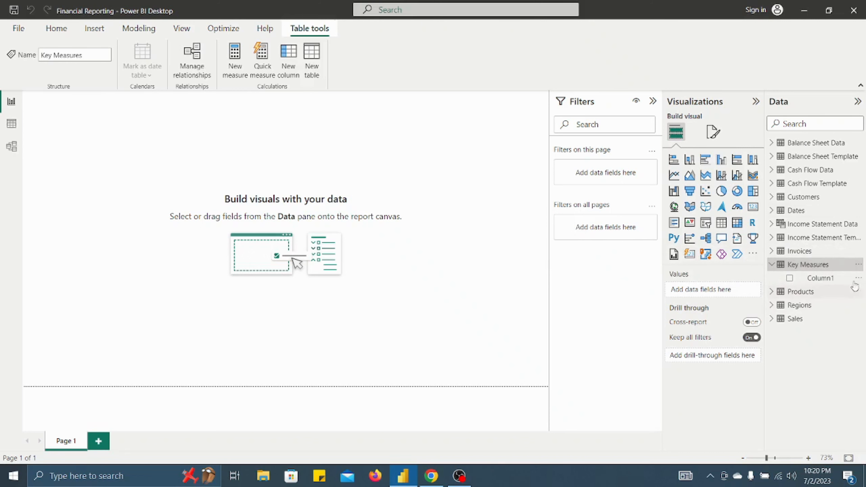
left_click(771, 320)
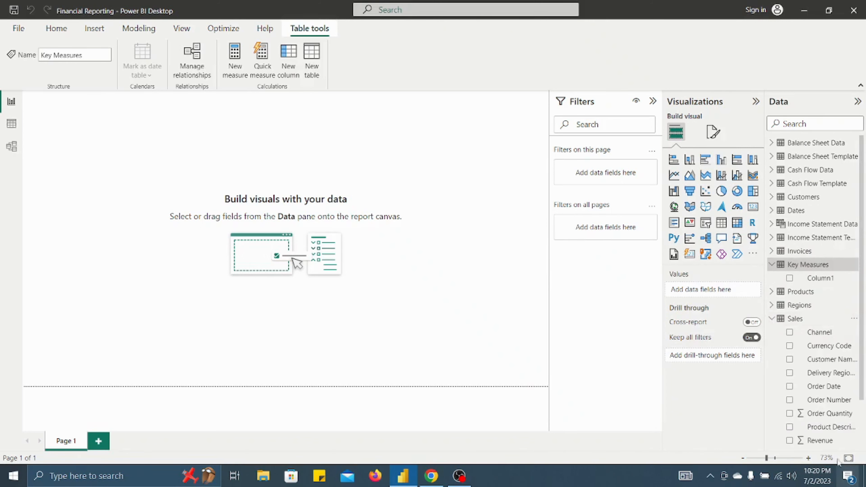
scroll(827, 438, "down", 2)
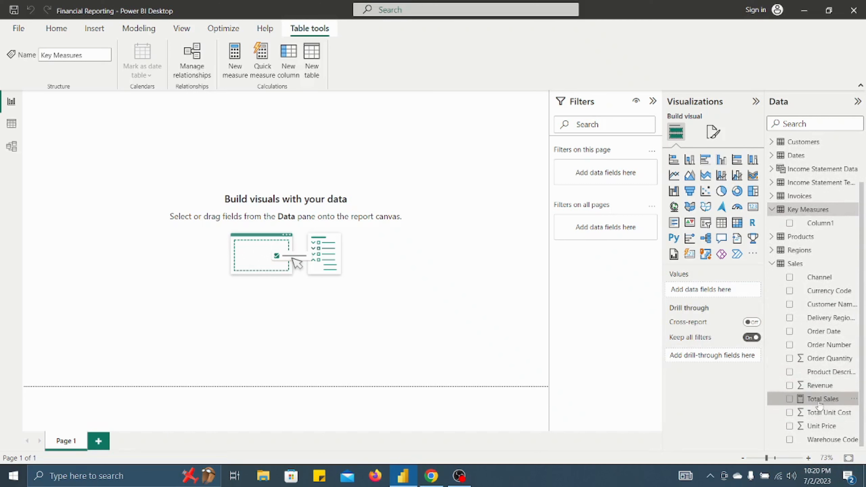
left_click(820, 406)
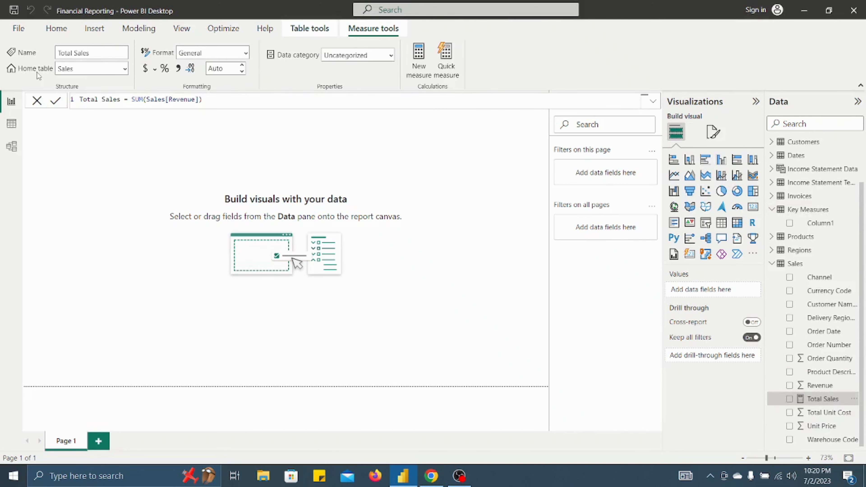
left_click(83, 69)
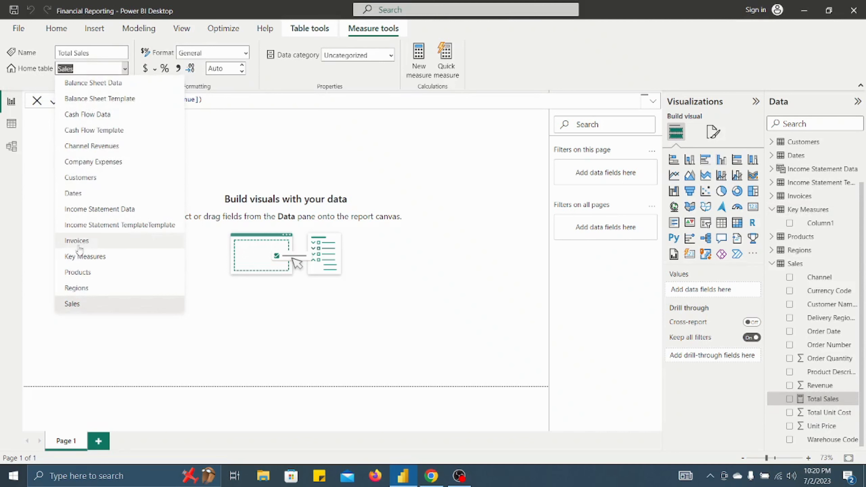
left_click(85, 256)
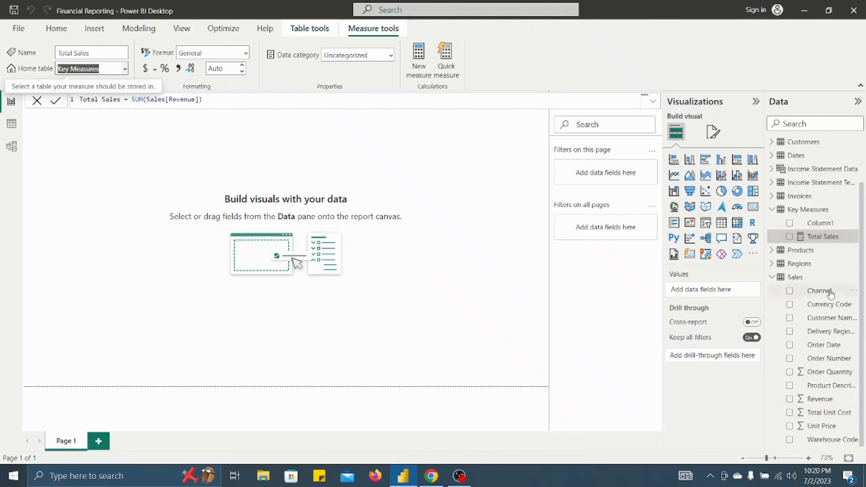
Step: Delete the placeholder Column1 from the Key Measures table
left_click(853, 223)
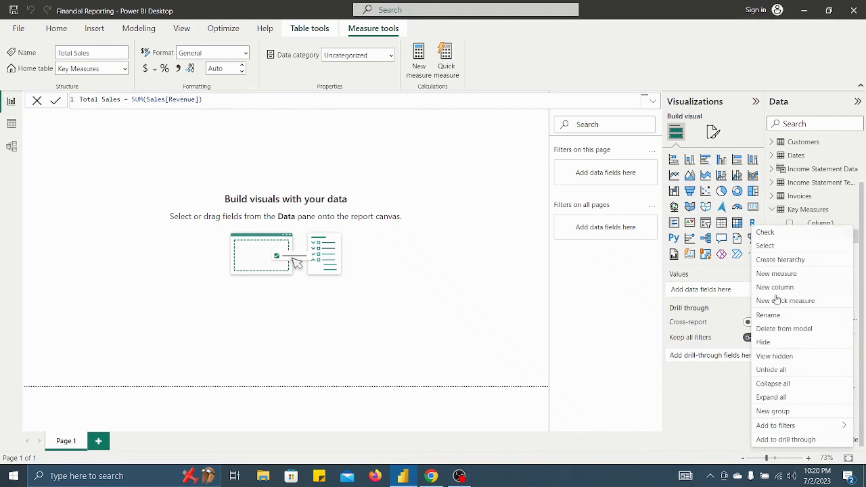
left_click(784, 329)
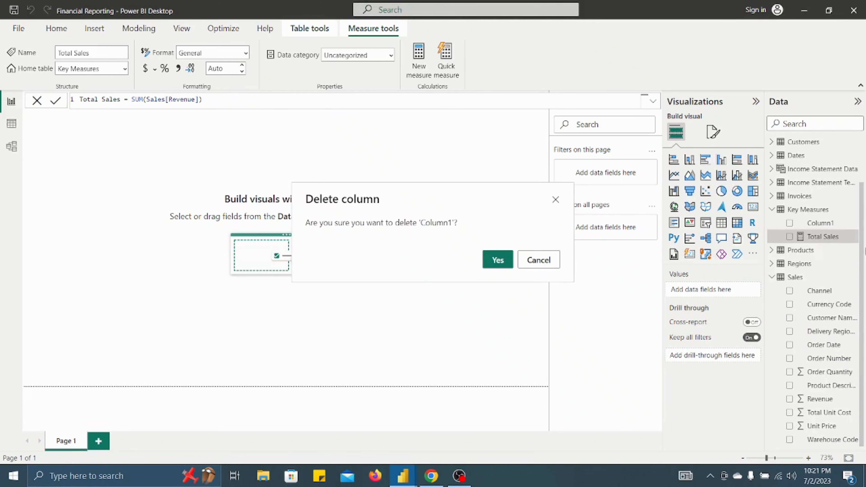
left_click(497, 261)
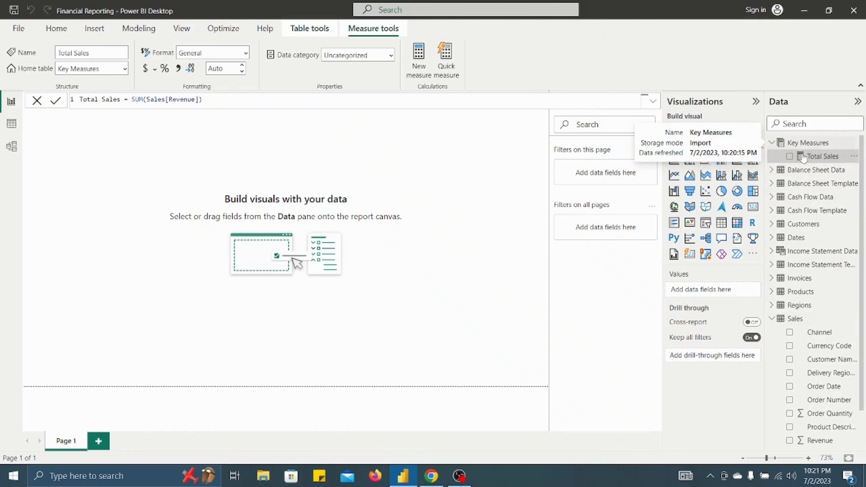
mouse_move(802, 172)
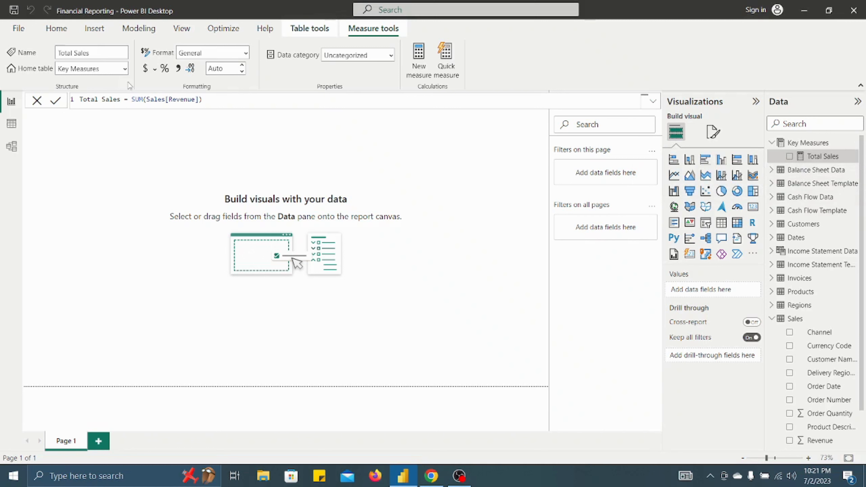
Step: Load another blank manually entered table named Time Comparision and collapse the Sales table's field list
left_click(52, 31)
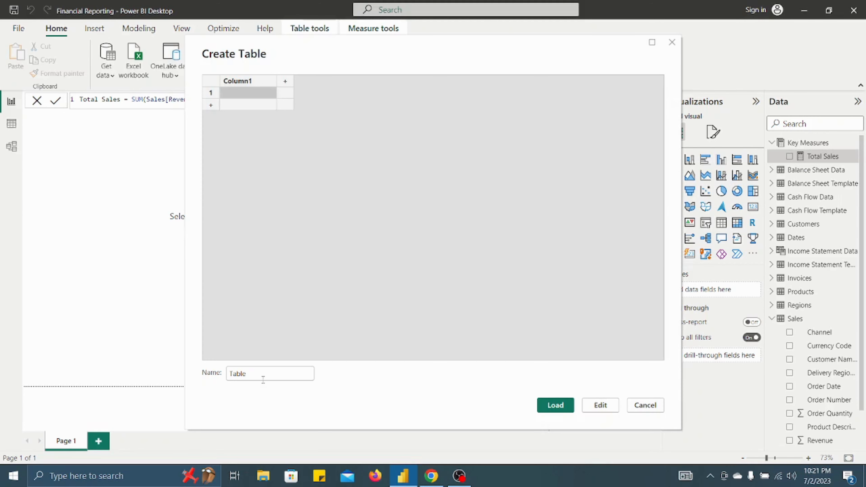
double_click(263, 377)
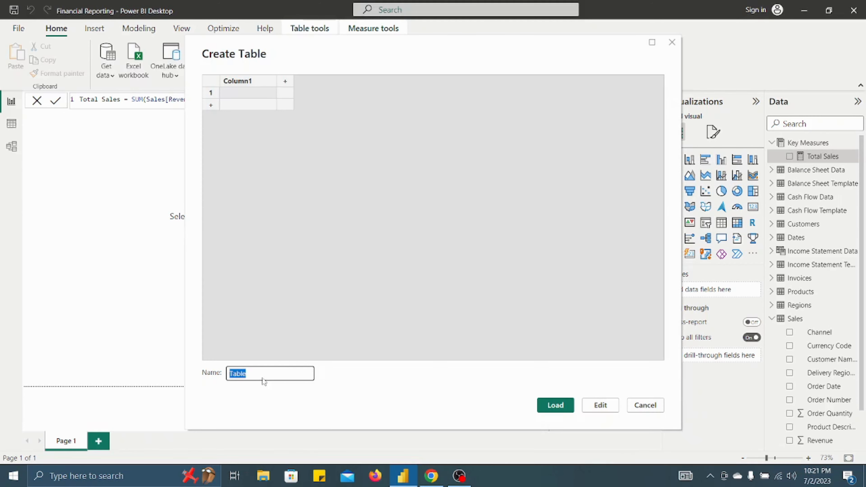
type("Time Comparision")
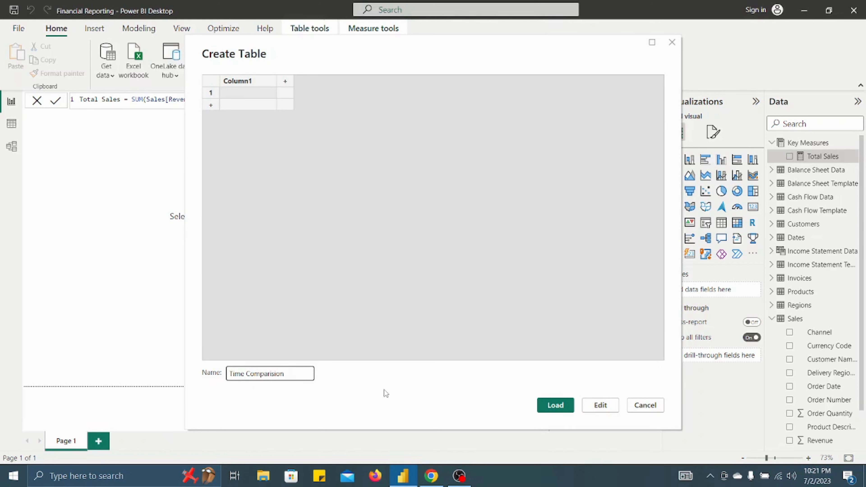
left_click(551, 407)
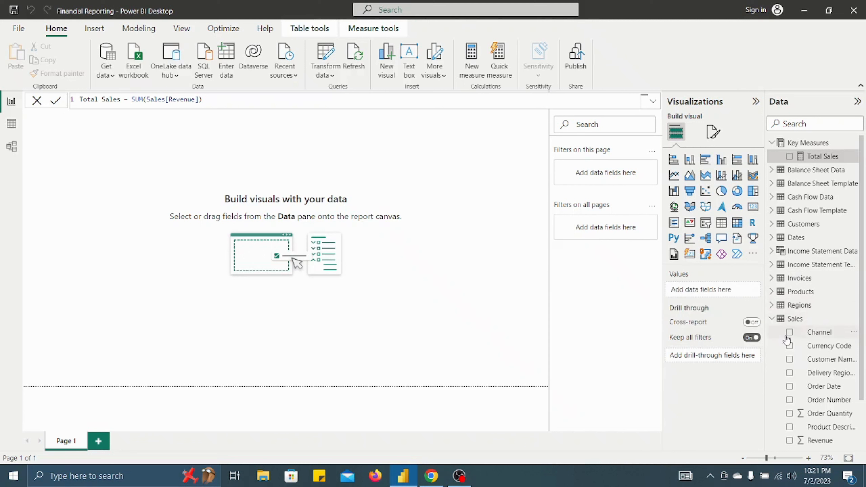
left_click(772, 320)
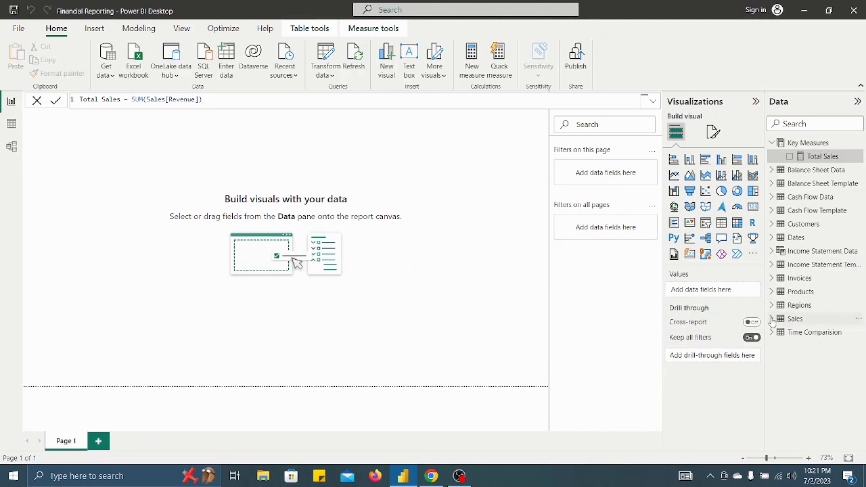
right_click(787, 331)
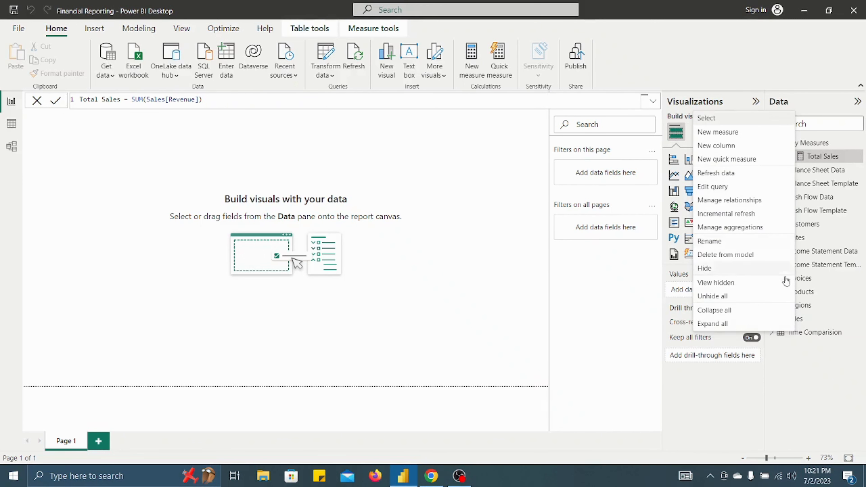
left_click(713, 161)
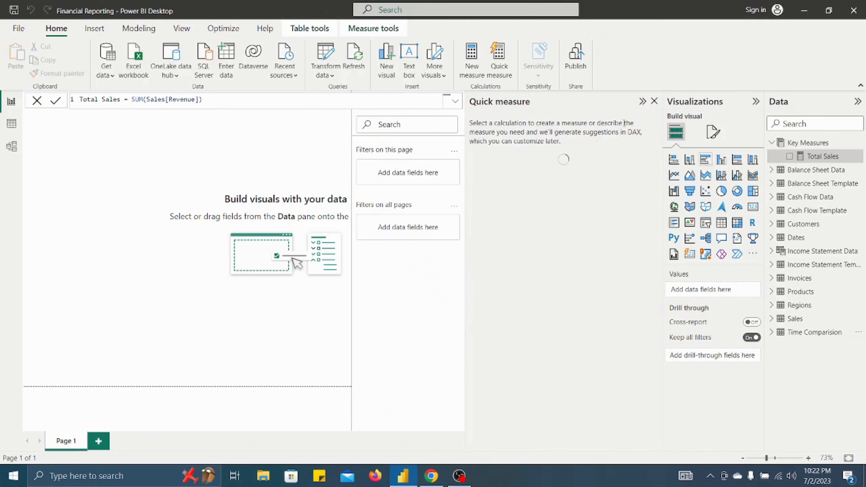
left_click(653, 101)
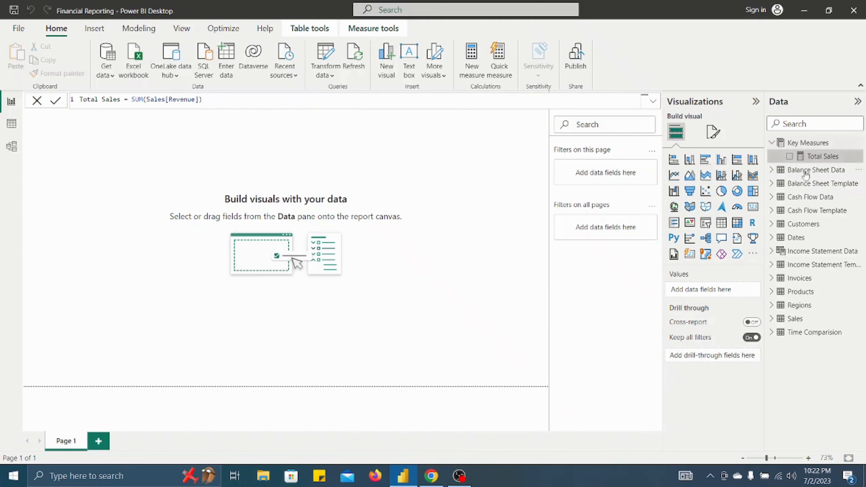
Step: Create a Sales LY measure in the Time Comparision table, beginning its formula with CALCULATE on [Total Sales]
right_click(813, 334)
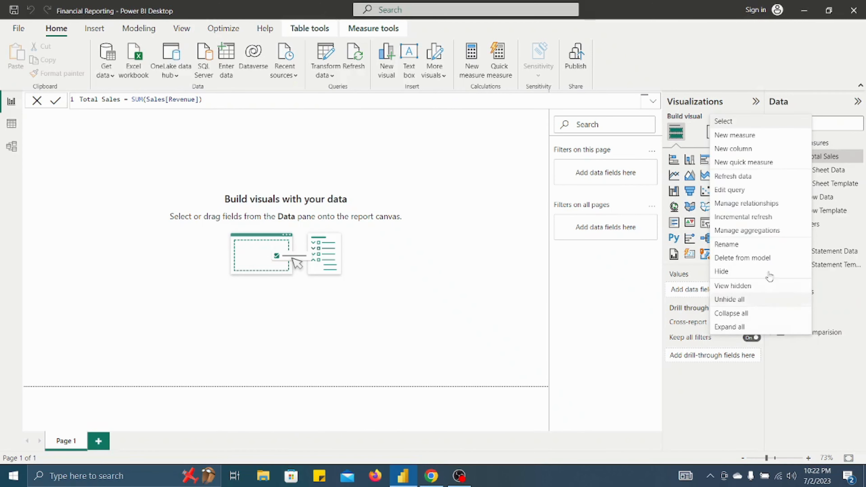
left_click(744, 138)
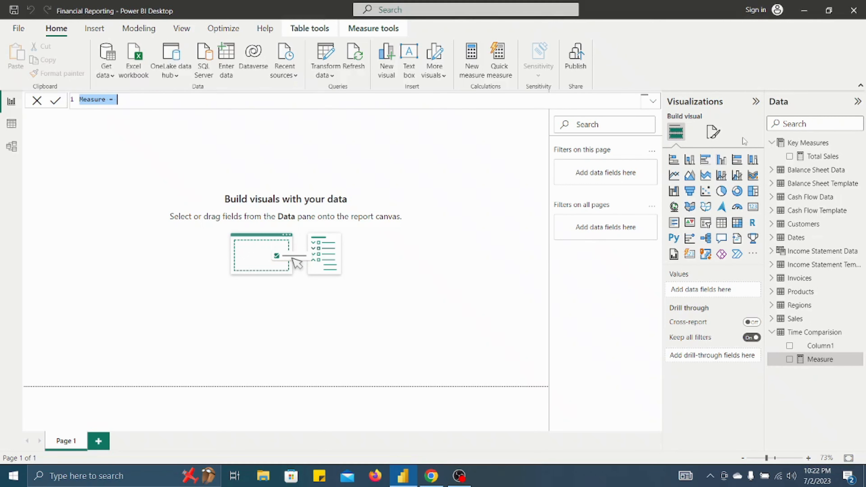
type("Sales ")
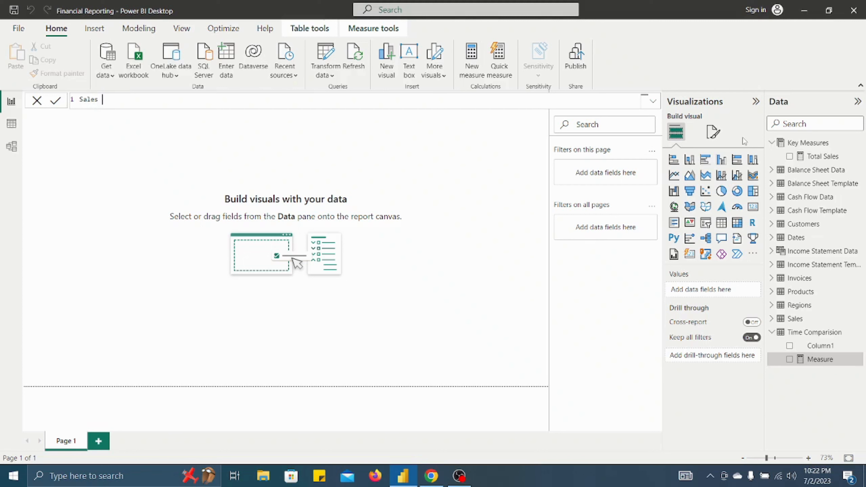
type("LY")
type("= Calcu")
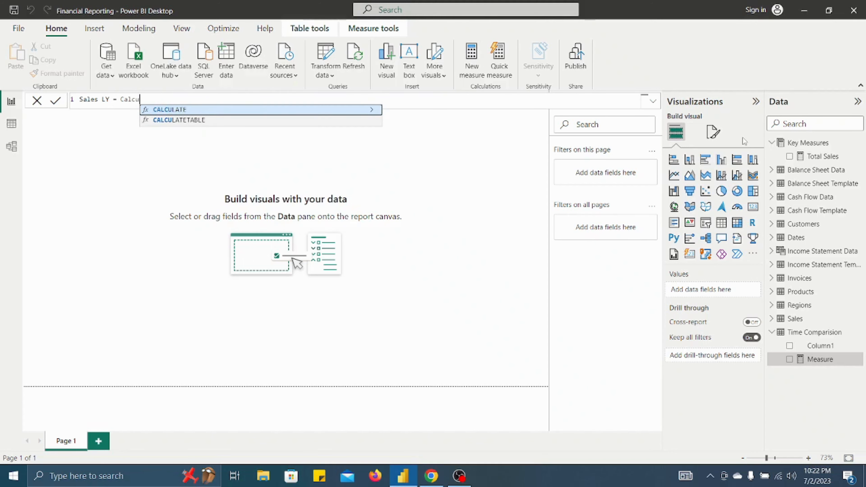
key("Tab")
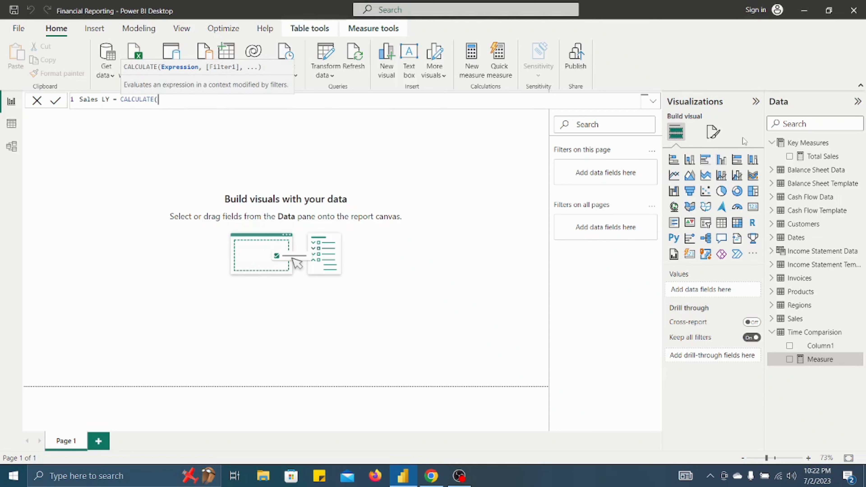
type("tota")
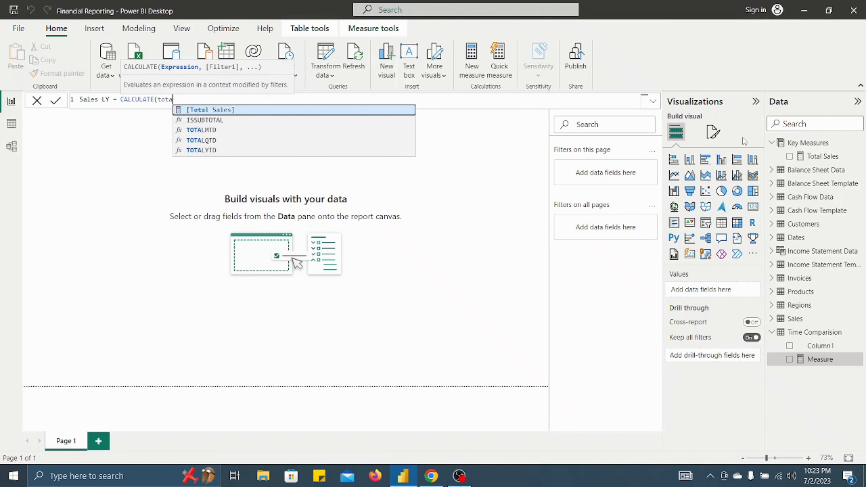
key("Tab")
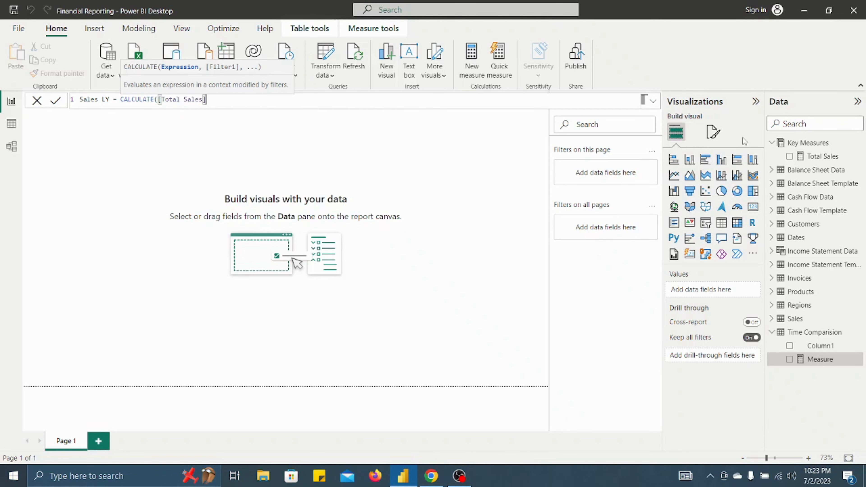
type(",")
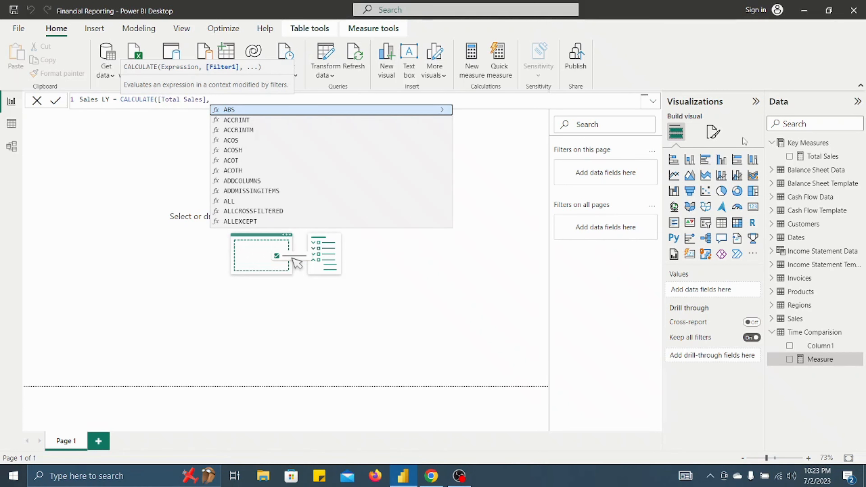
Step: Add a DATEADD filter on Dates[Date] to the Sales LY formula
type("Dat")
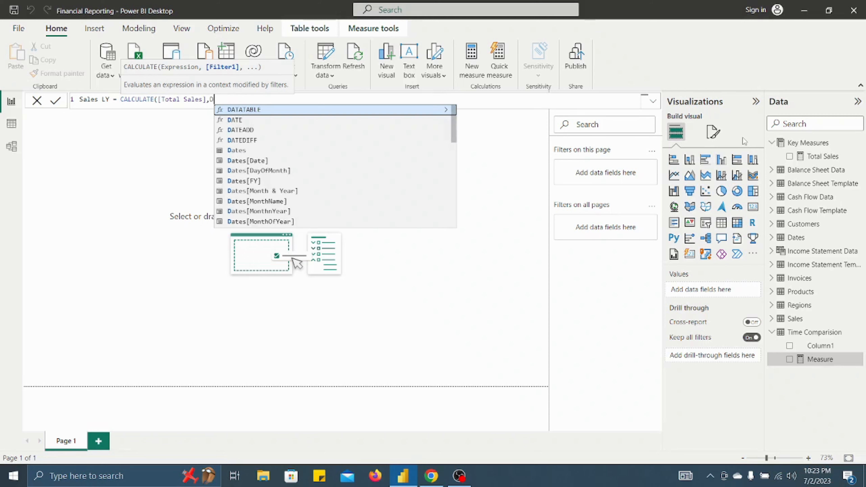
key("Down")
key("Down")
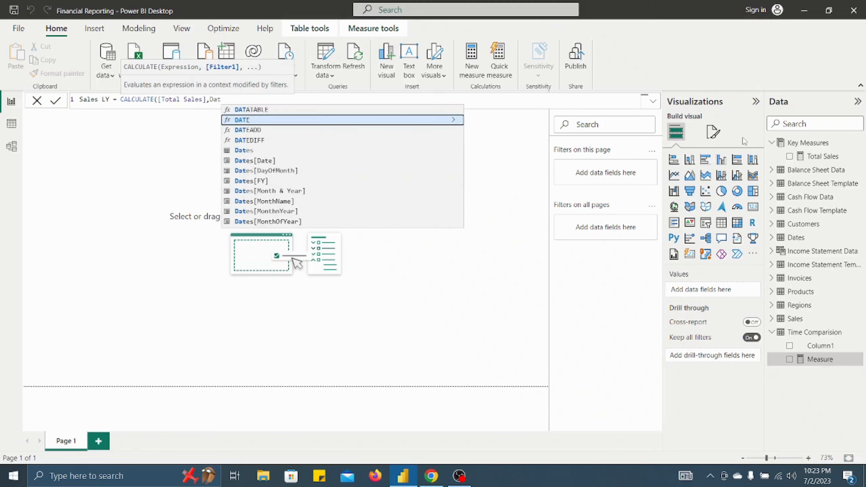
key("Tab")
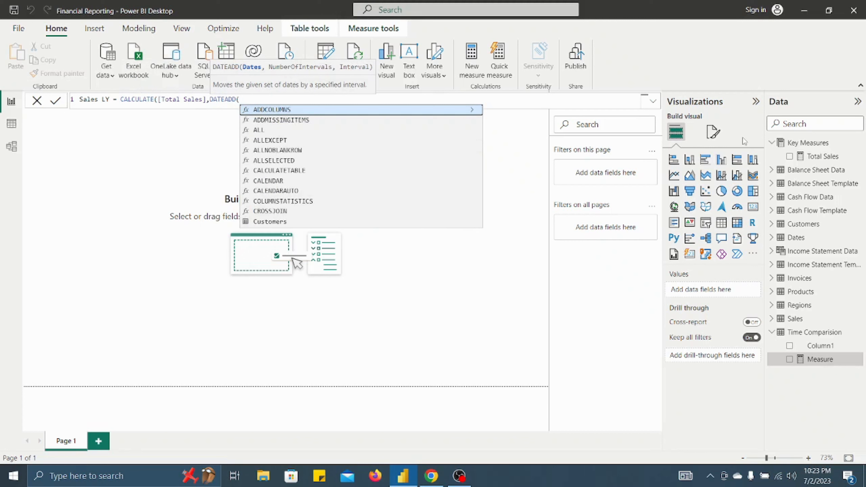
type("dat")
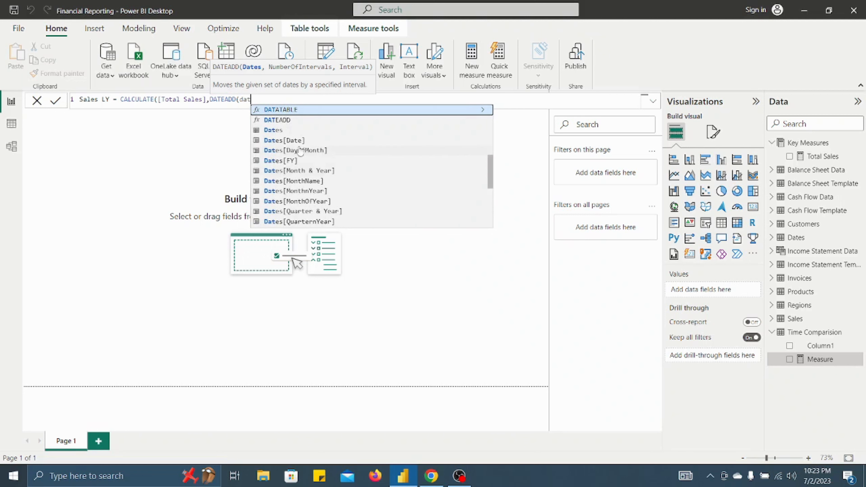
left_click(291, 142)
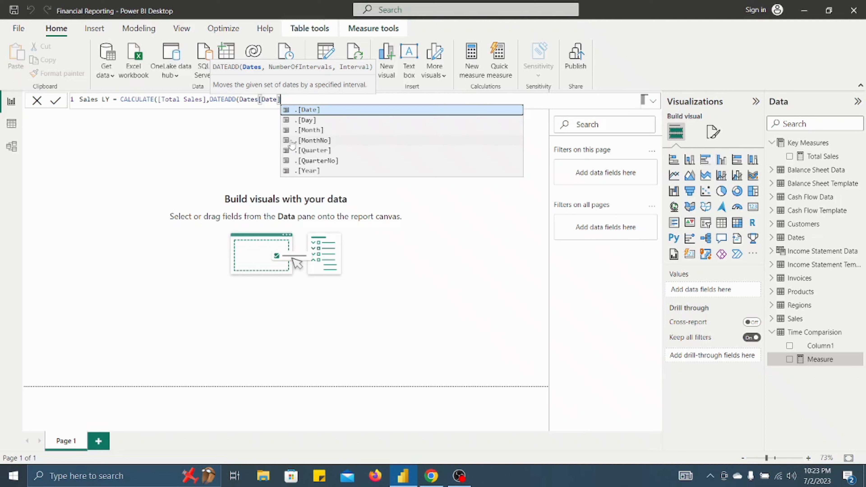
type(",")
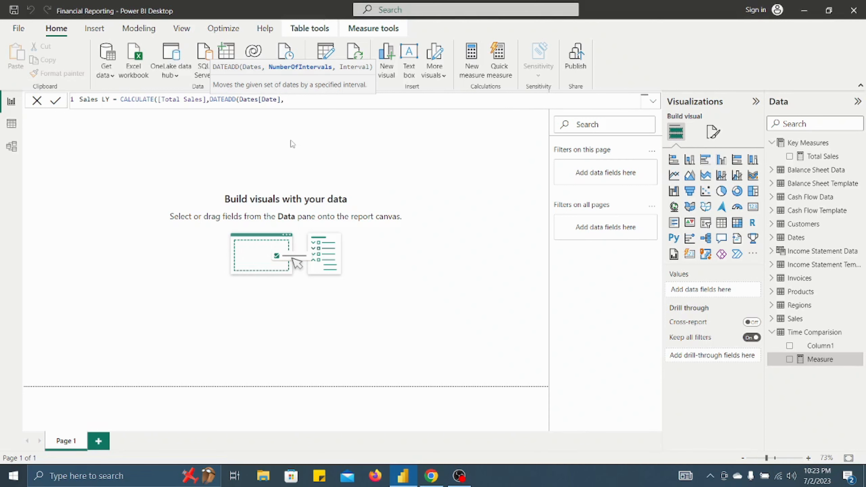
Step: Set the DATEADD shift to -1 YEAR, close both functions and commit the Sales LY measure
type("-1,")
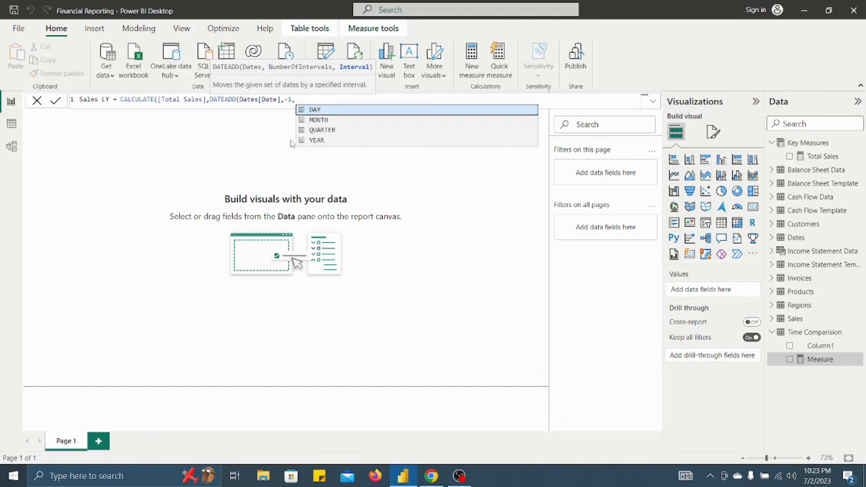
key("Down")
key("Down")
key("Down")
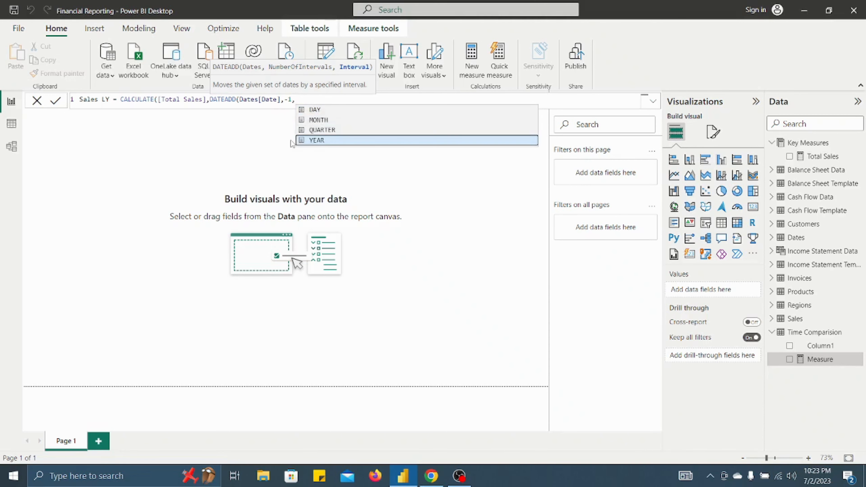
key("Tab")
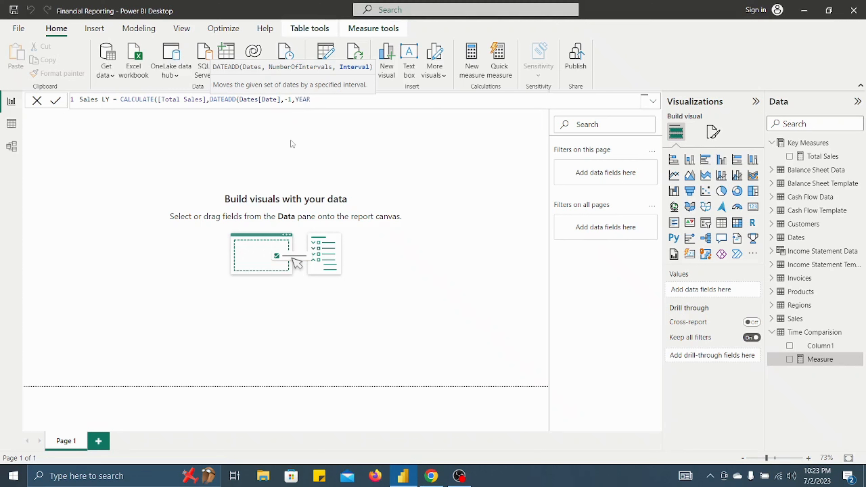
type("))")
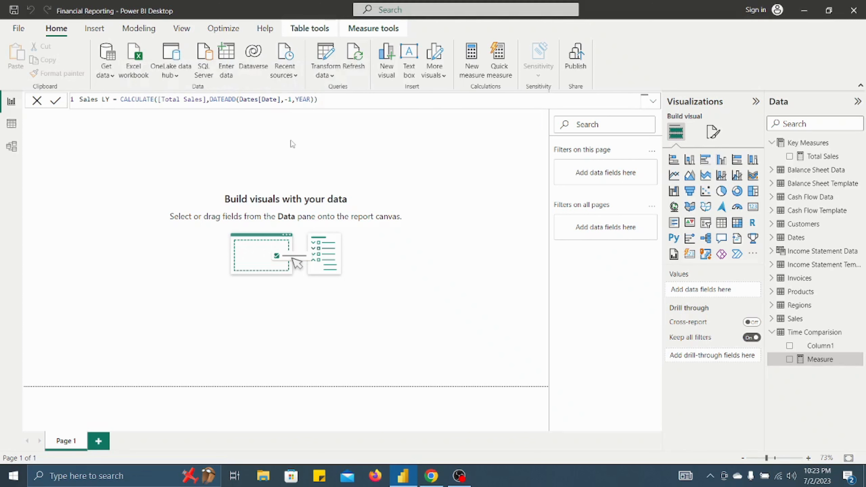
key("Return")
Step: Delete the placeholder Column1 from the Time Comparision table
left_click(856, 346)
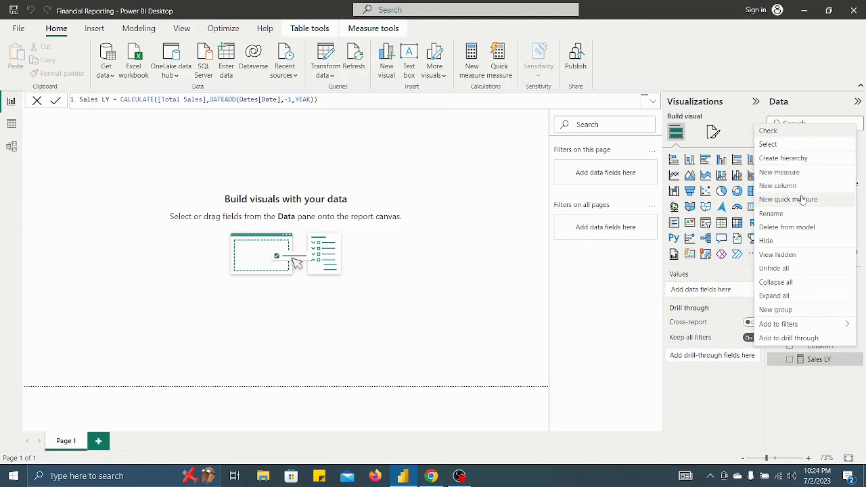
left_click(841, 396)
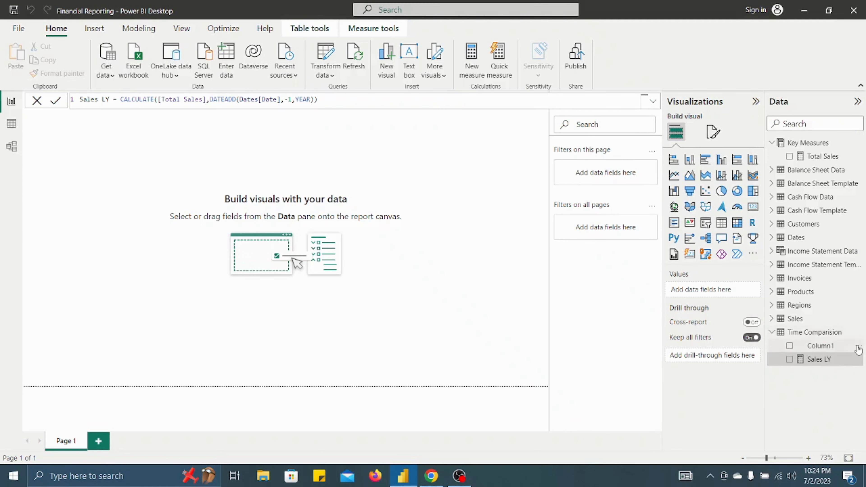
left_click(858, 346)
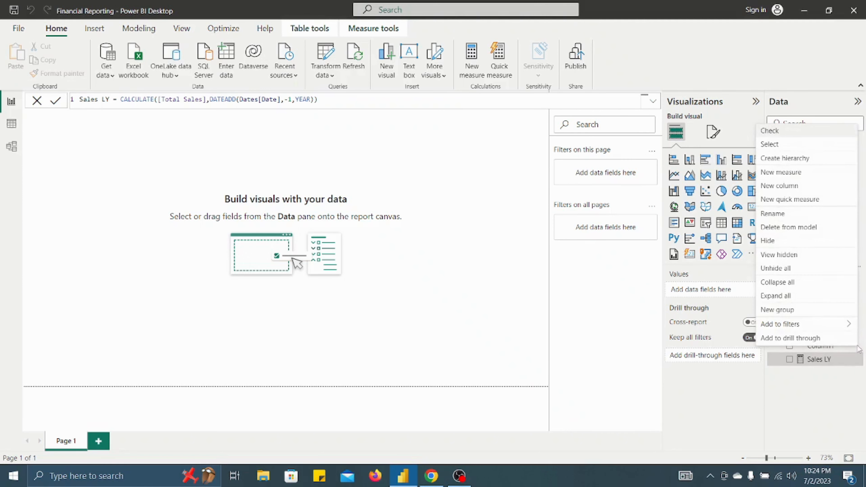
left_click(808, 228)
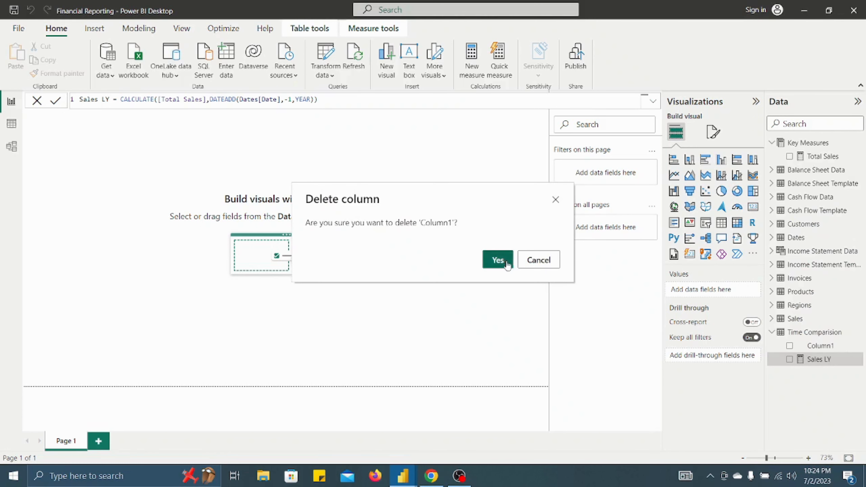
left_click(506, 261)
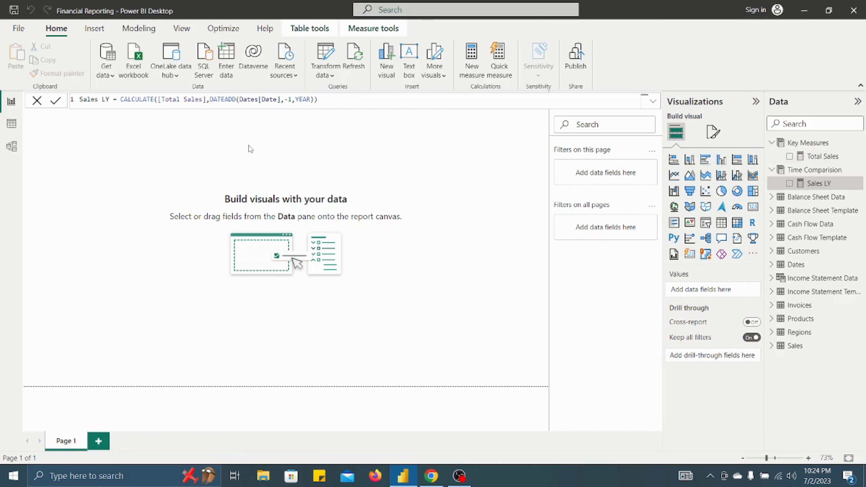
Step: In the model diagram, line up the Key Measures card with the Products row, place Time Comparision below it, and make both cards taller
left_click(11, 147)
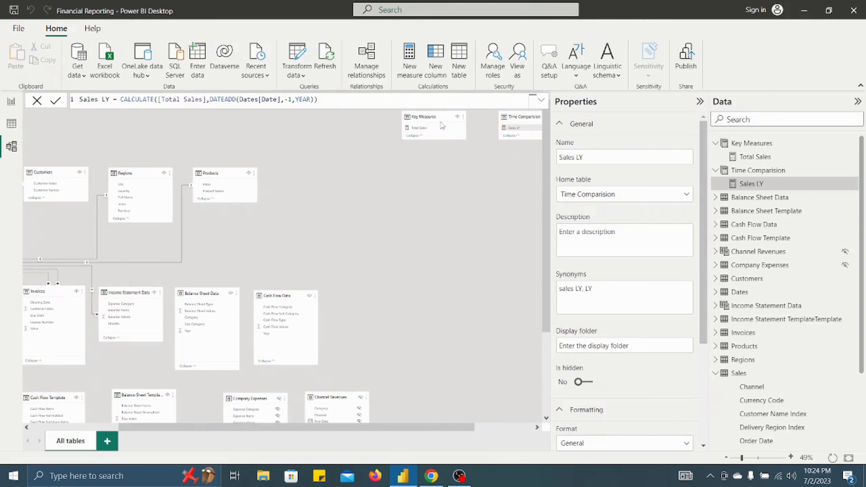
left_click_drag(442, 126, 448, 171)
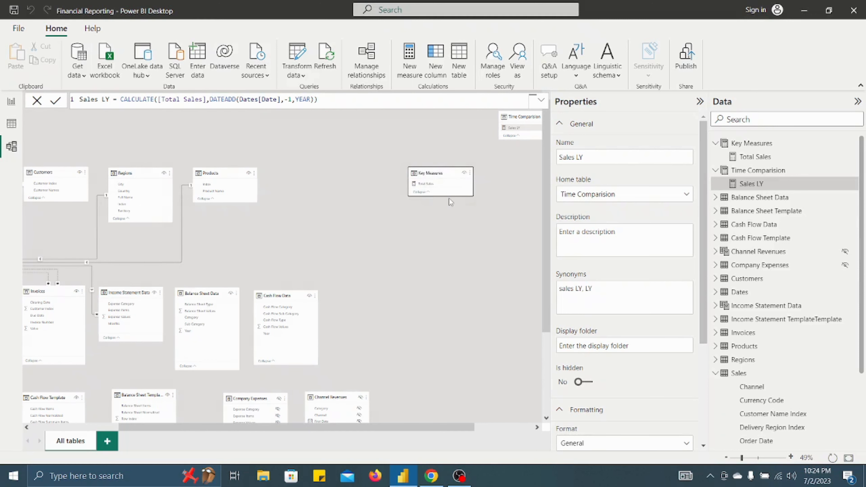
left_click_drag(449, 197, 445, 240)
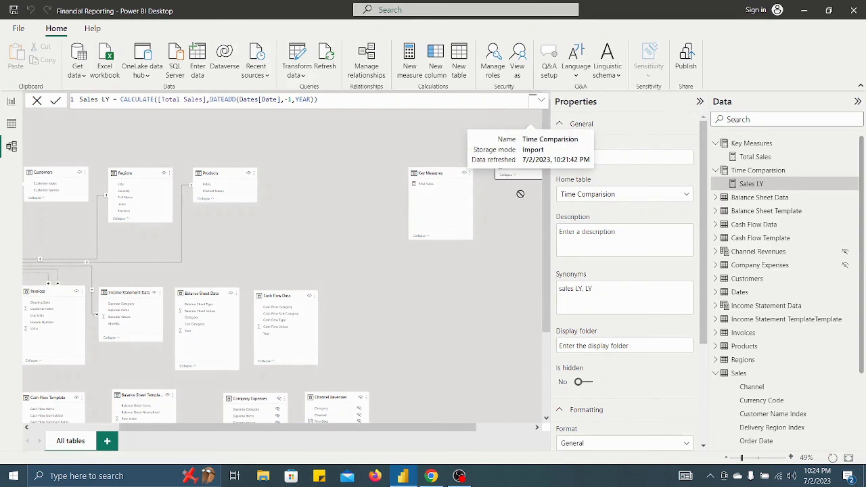
left_click_drag(526, 117, 453, 252)
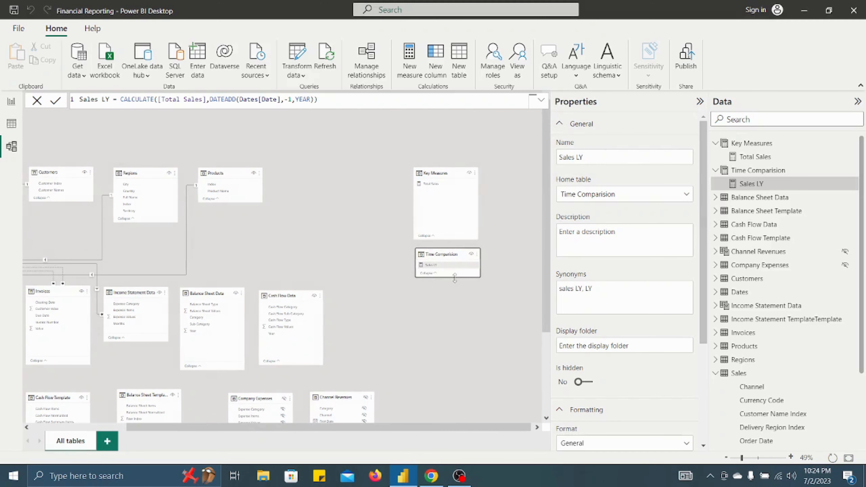
left_click_drag(454, 277, 454, 323)
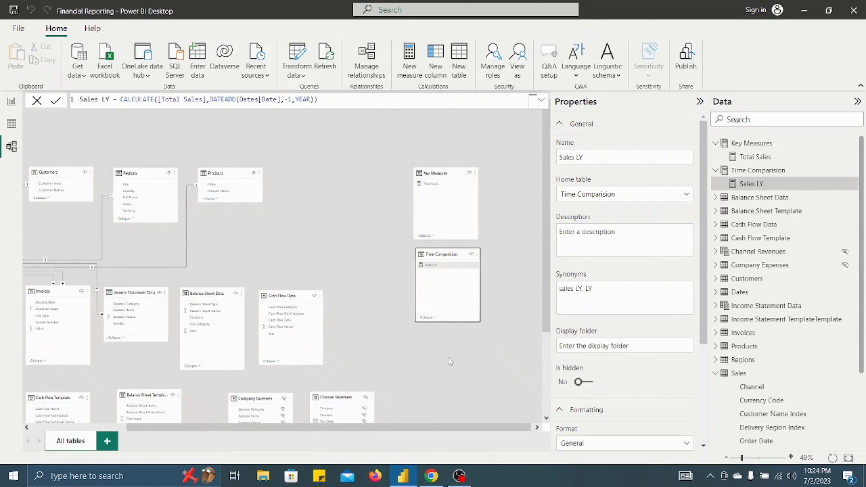
left_click(440, 333)
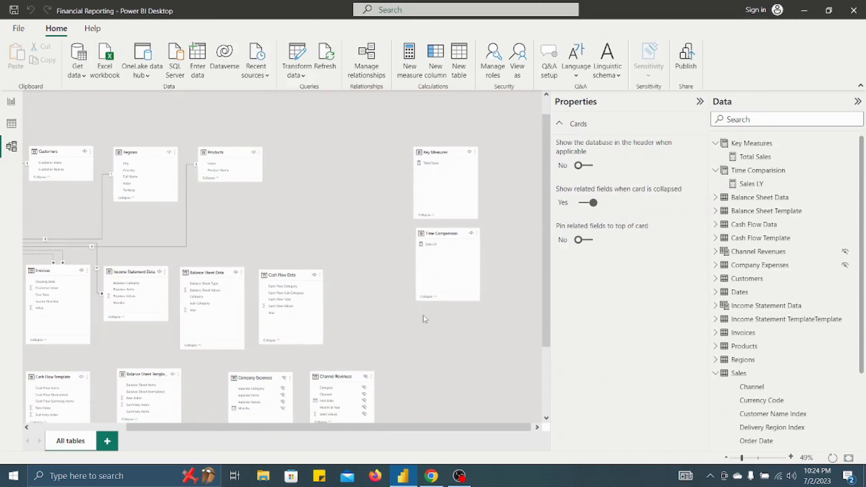
left_click_drag(314, 428, 235, 430)
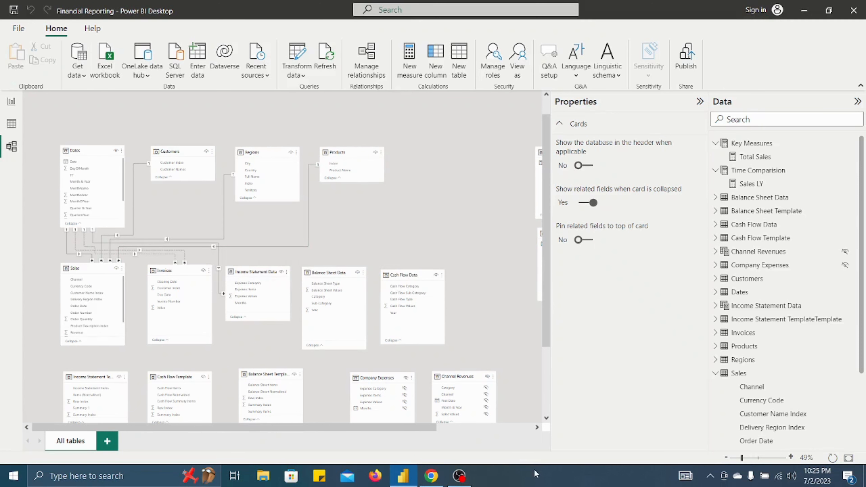
left_click_drag(420, 427, 538, 432)
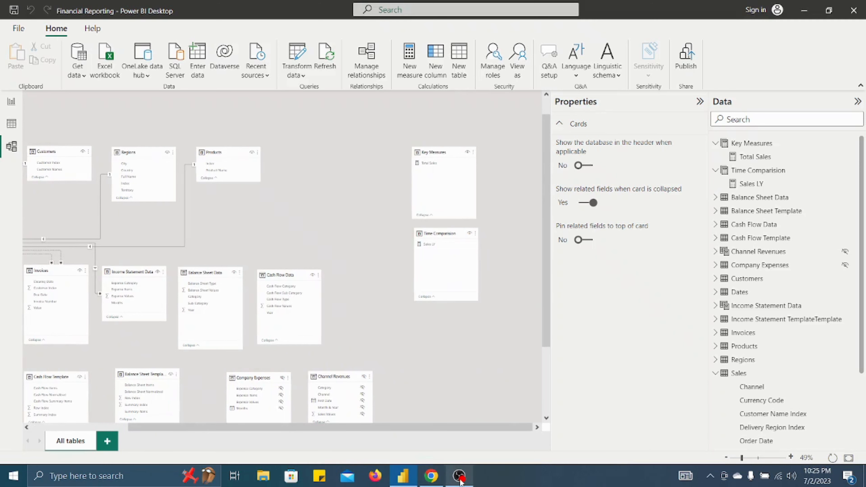
mouse_move(460, 476)
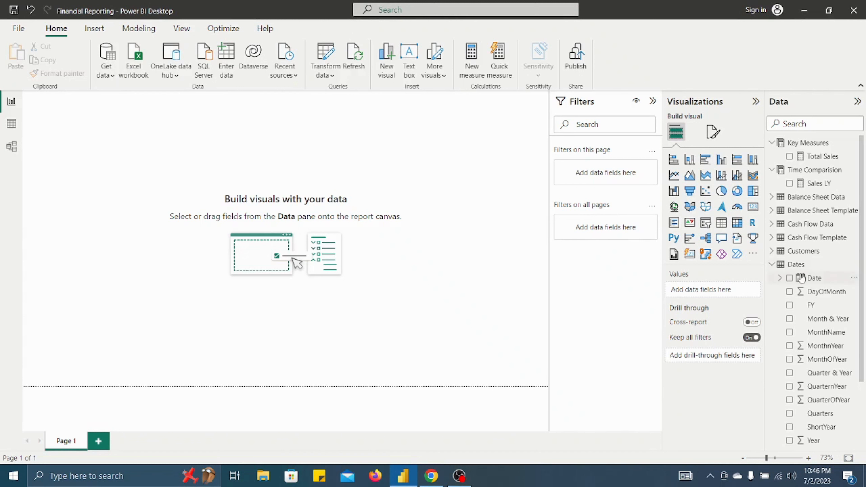
Step: Add a table visual of the Dates table's Date hierarchy to Page 1, move it near the page's left edge and make it taller
left_click_drag(802, 278, 251, 178)
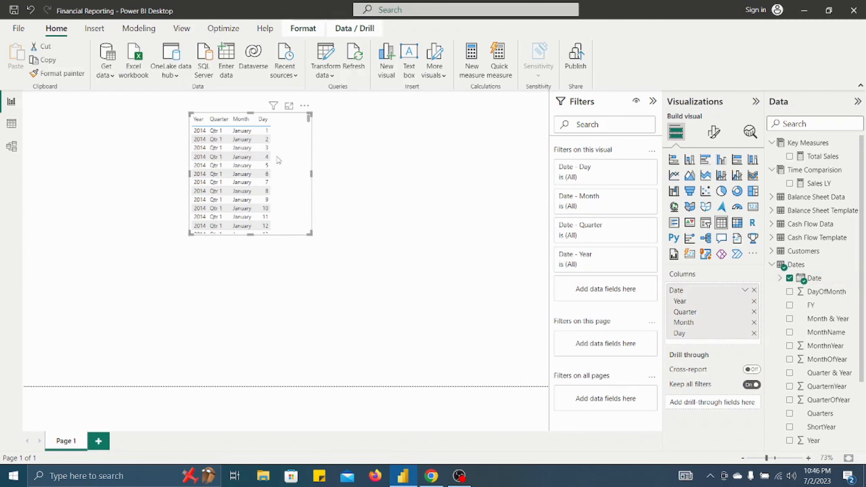
left_click_drag(279, 161, 151, 170)
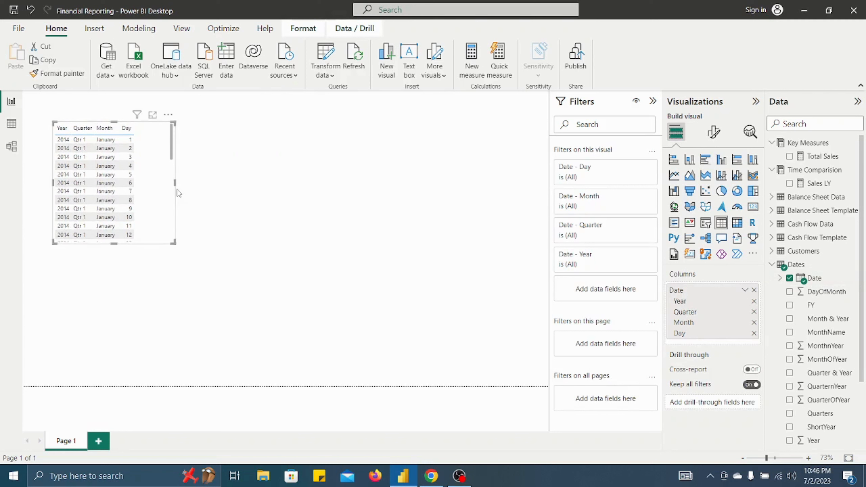
left_click_drag(114, 244, 90, 337)
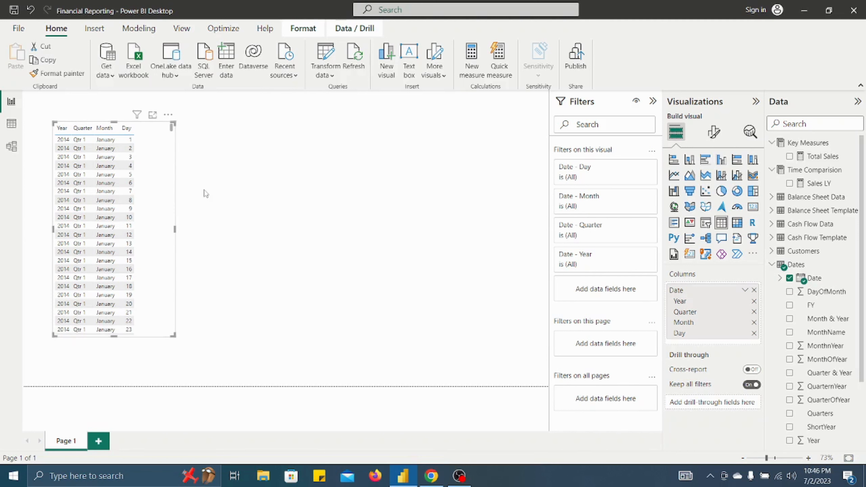
Step: Show the table visual's Date field as plain dates instead of the hierarchy and format the column as *3/14/2001 (Short Date)
left_click(745, 291)
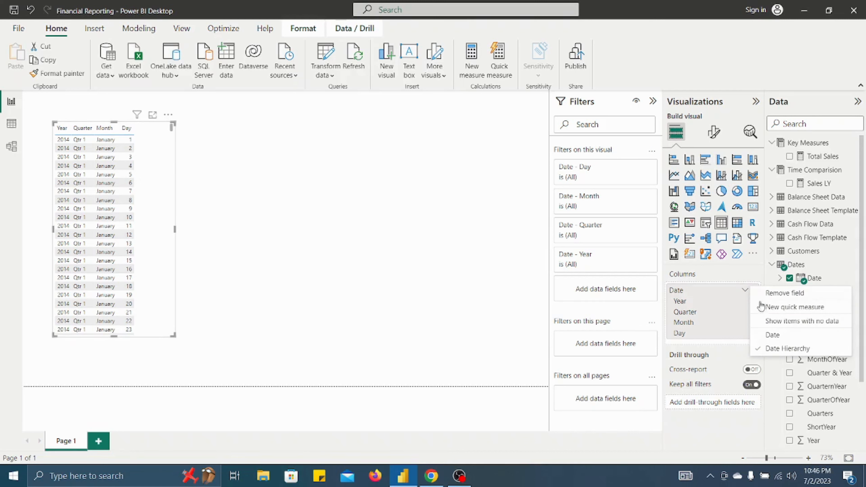
left_click(773, 335)
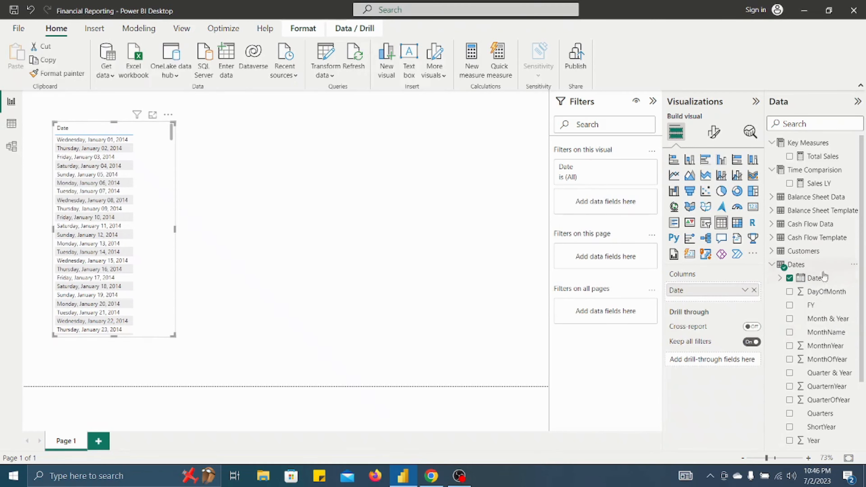
left_click(816, 279)
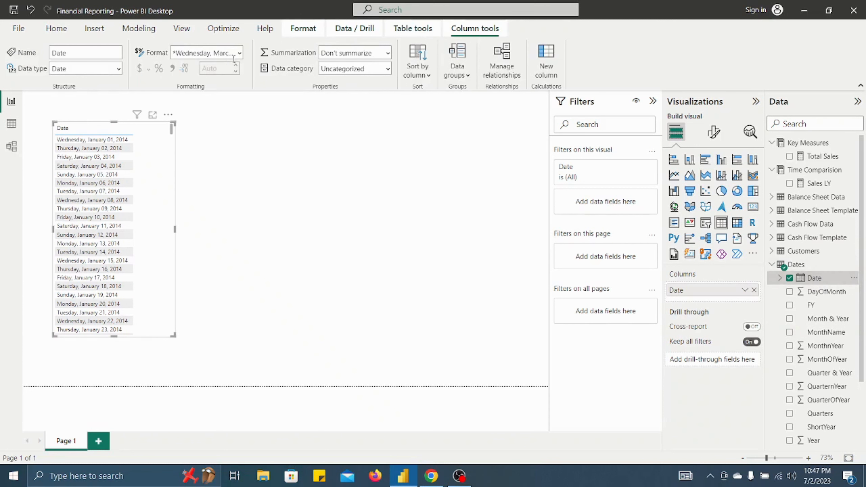
left_click(240, 53)
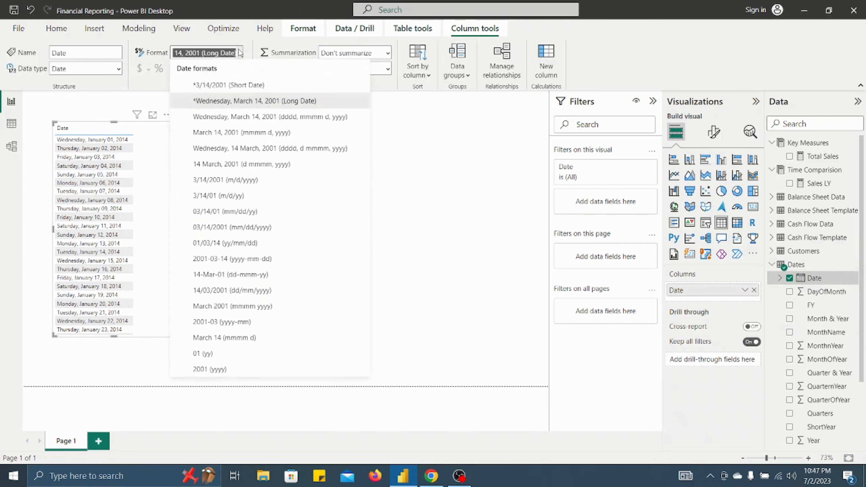
left_click(230, 87)
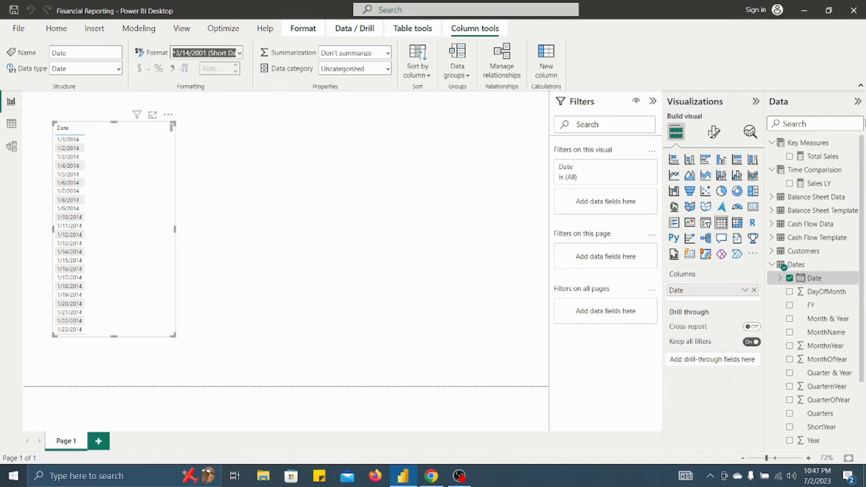
Step: Create a measure named Total Costs in the Key Measures table and begin its formula with SUMX over the Sales table
right_click(810, 147)
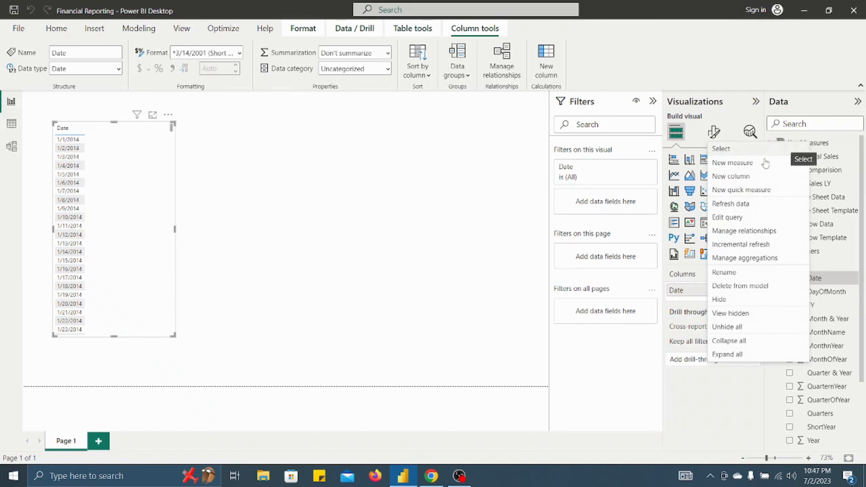
key("Escape")
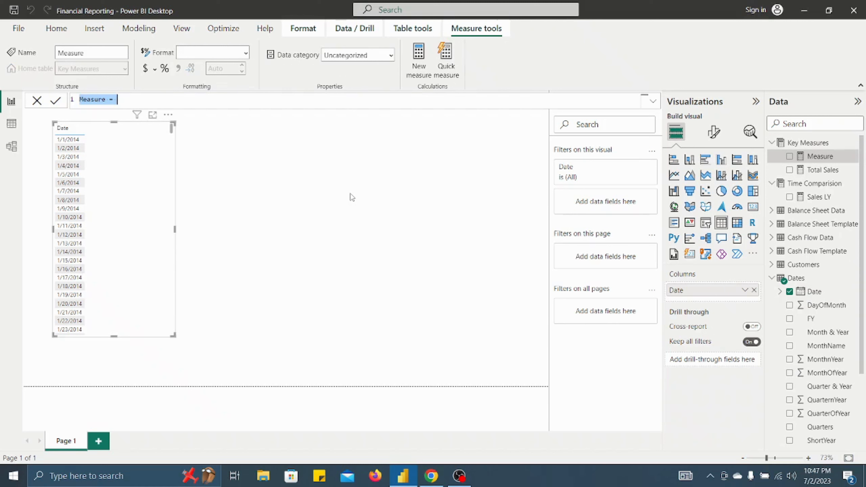
type("To")
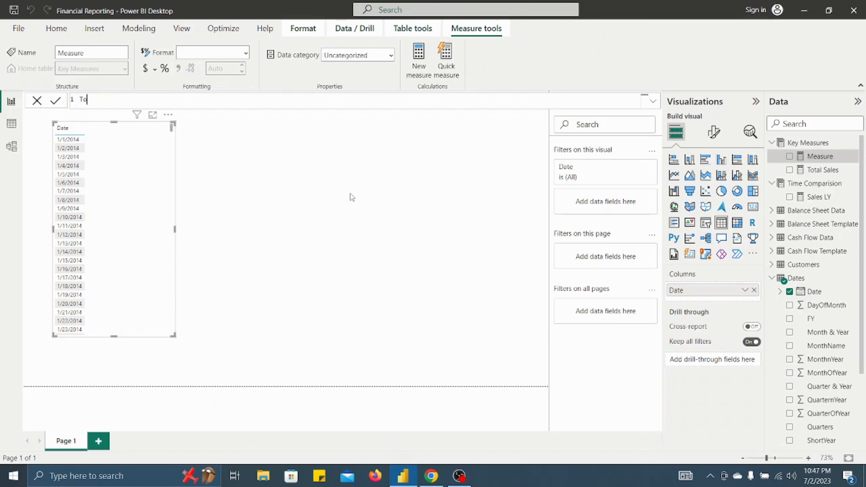
type("tal Costs =")
key("shift+Return")
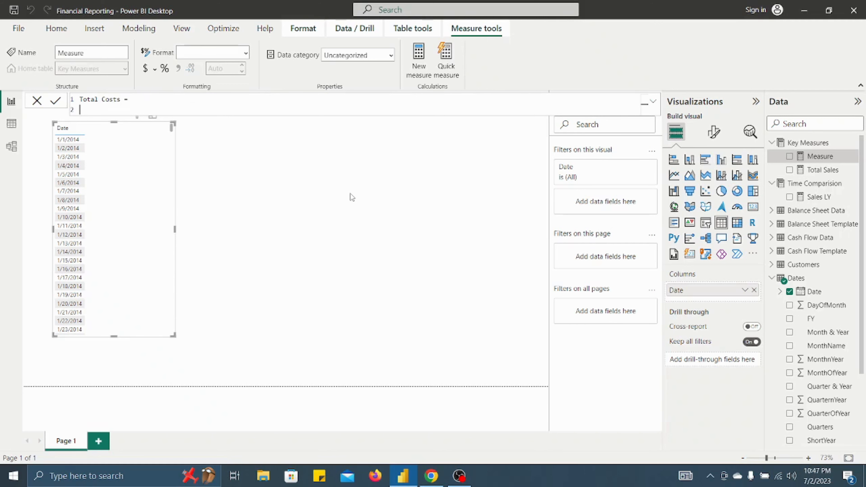
type("SUM")
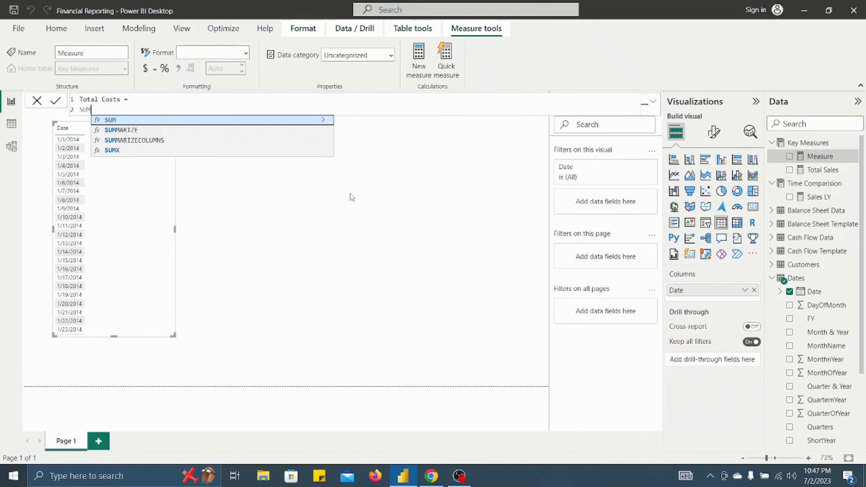
type("X(")
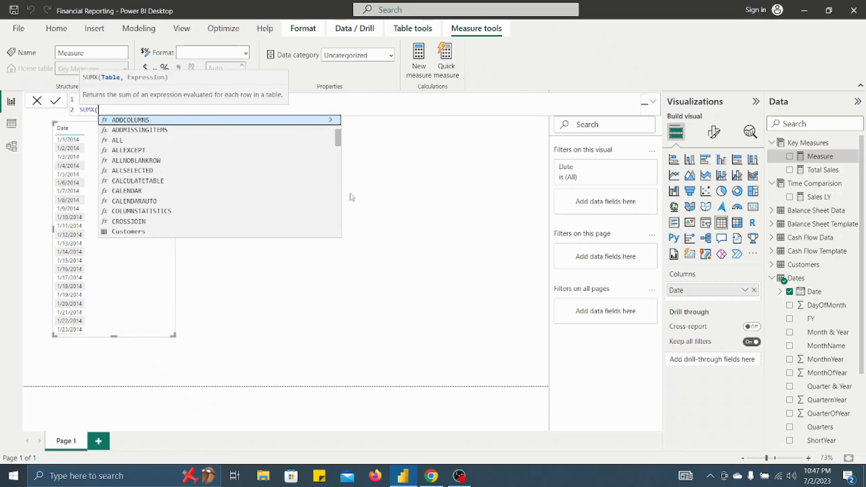
type("S")
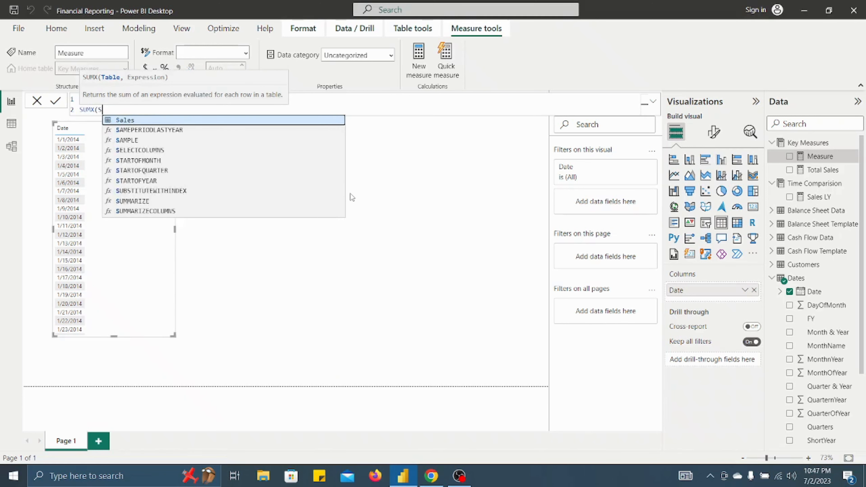
type("ales")
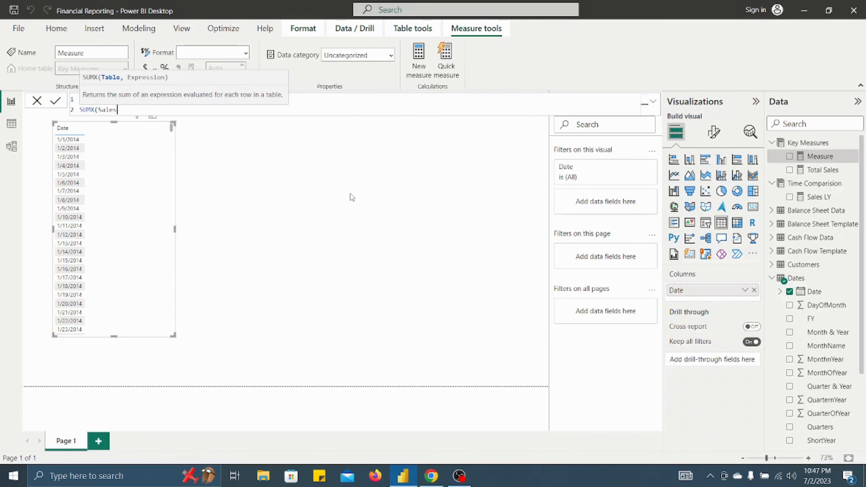
type(",")
key("shift+Return")
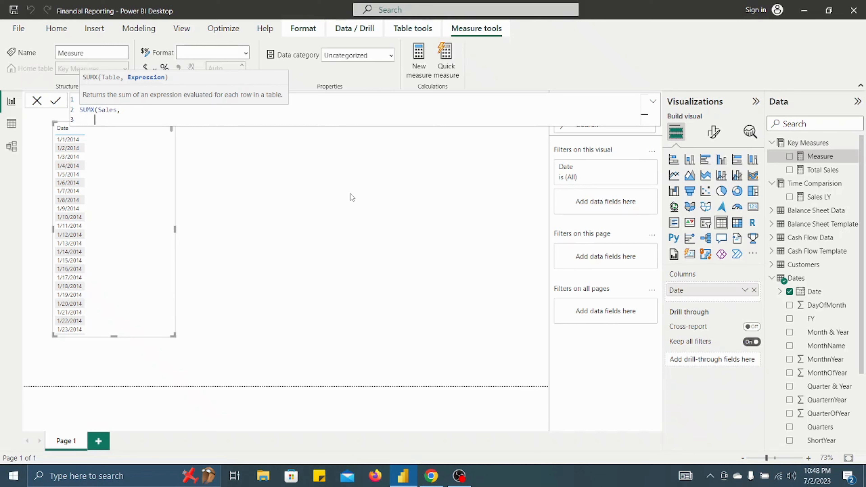
Step: Complete the SUMX expression with Sales[Order Quantity]*Sales[Total Unit Cost], close the function and commit the Total Costs measure
type("order")
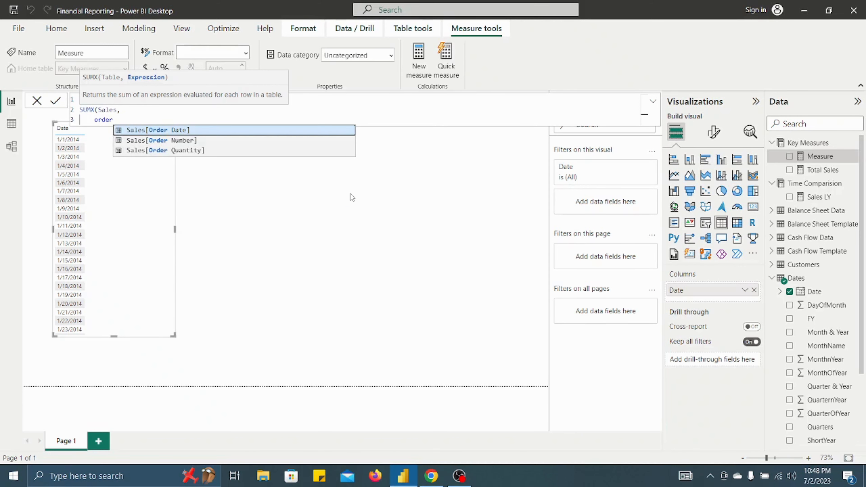
key("Down")
key("Down")
key("Tab")
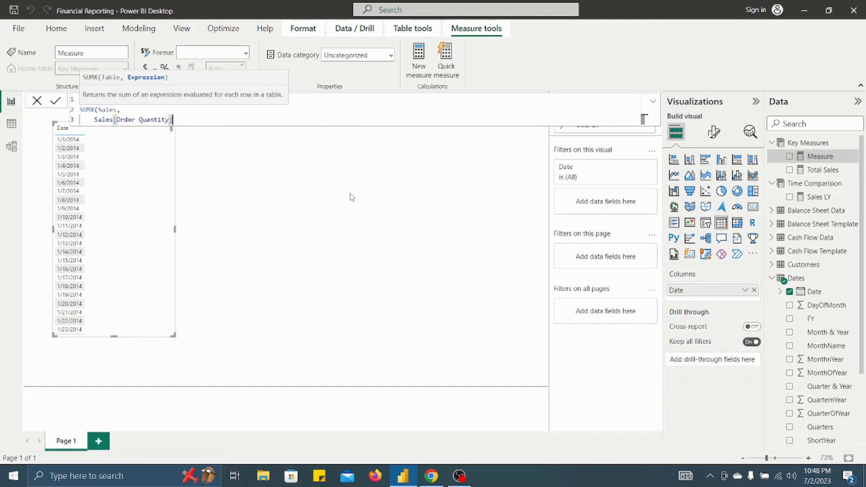
type("*unit")
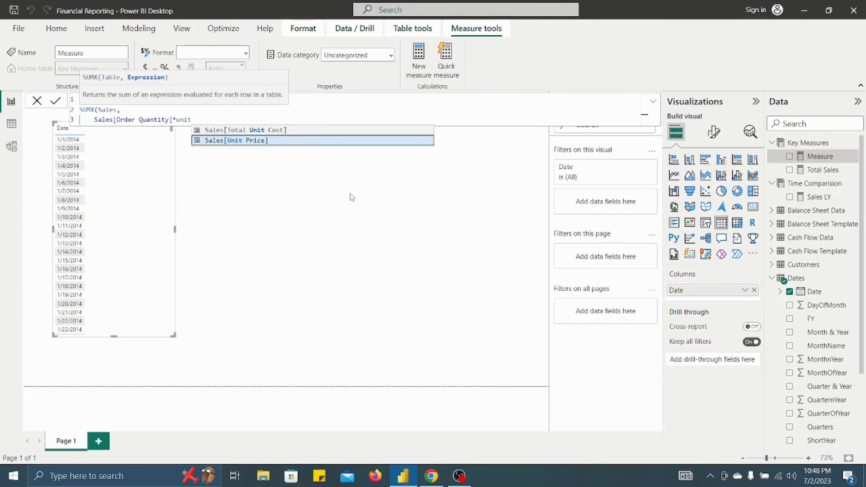
key("Up")
key("Tab")
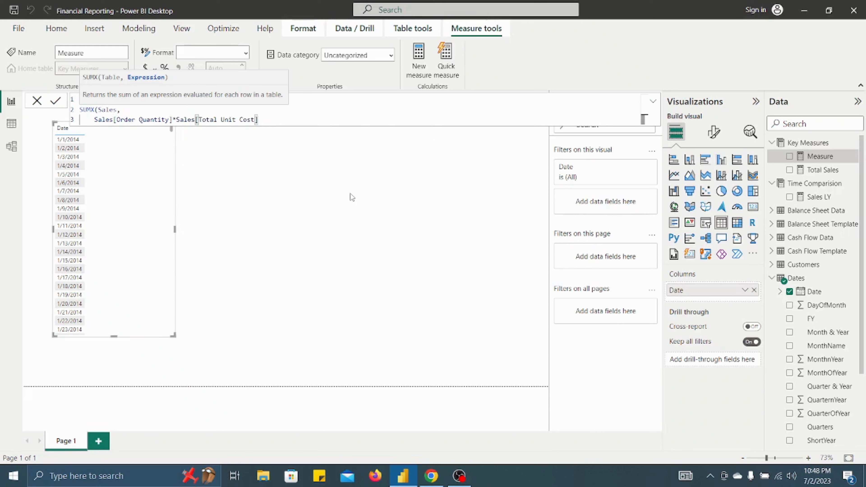
type(")")
key("Return")
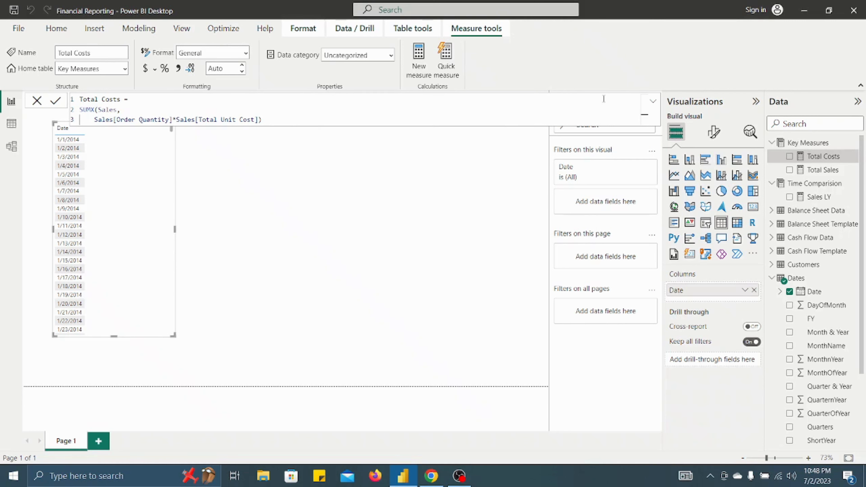
Step: Create another measure in the Key Measures table and name it Total Profit
right_click(806, 150)
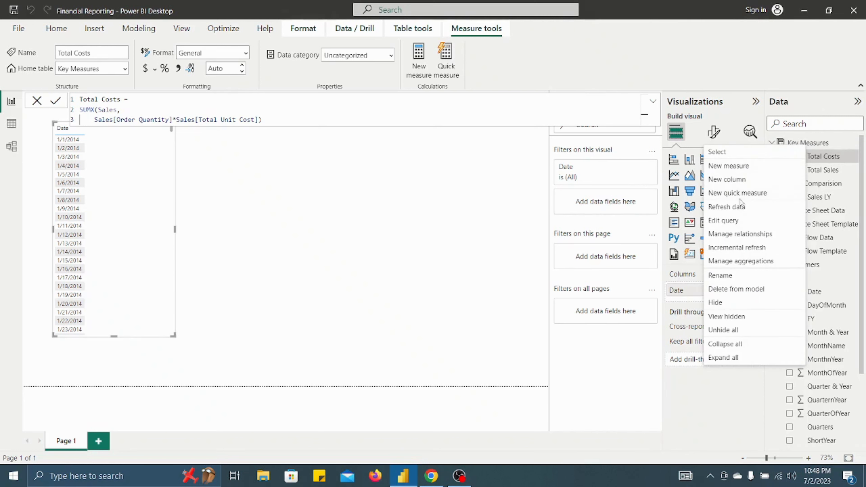
key("Escape")
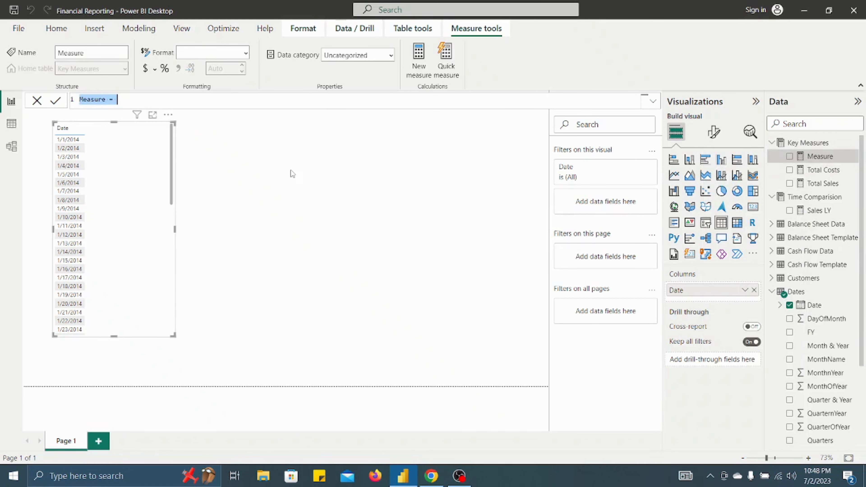
type("To")
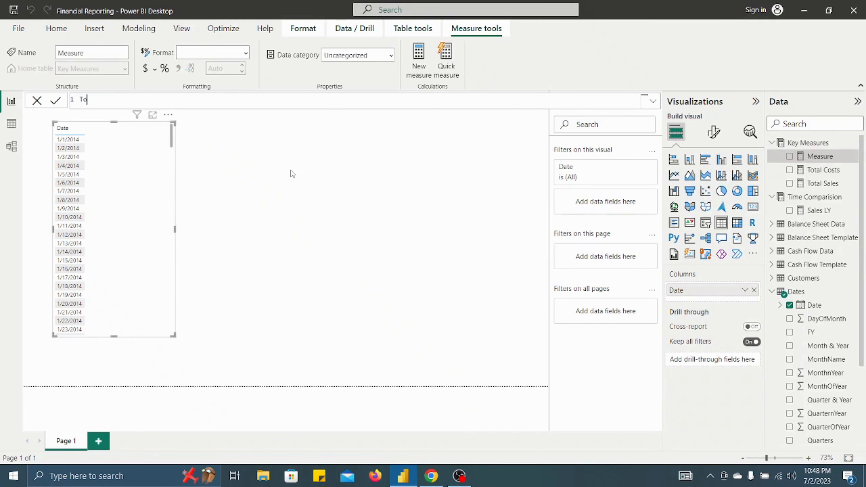
type("ta")
type("l Pro")
type("fits")
key("BackSpace")
key("BackSpace")
type("=")
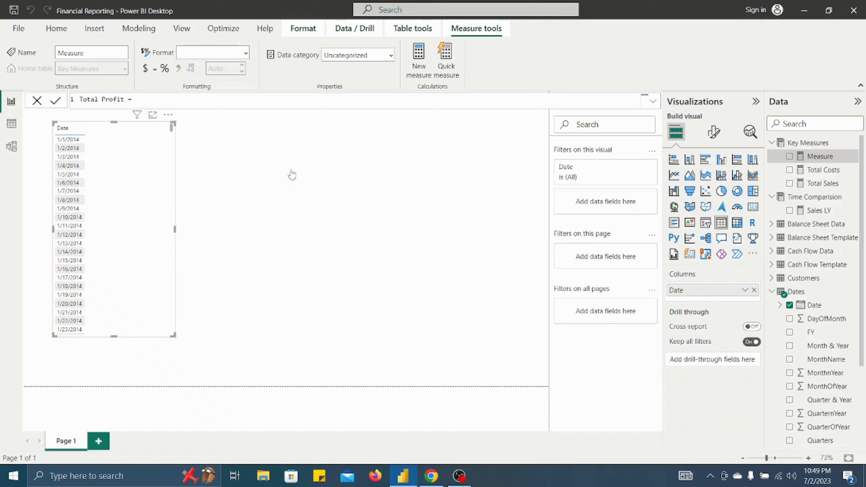
Step: Define Total Profit as [Total Sales]-[Total Costs] and commit the measure
type("tota")
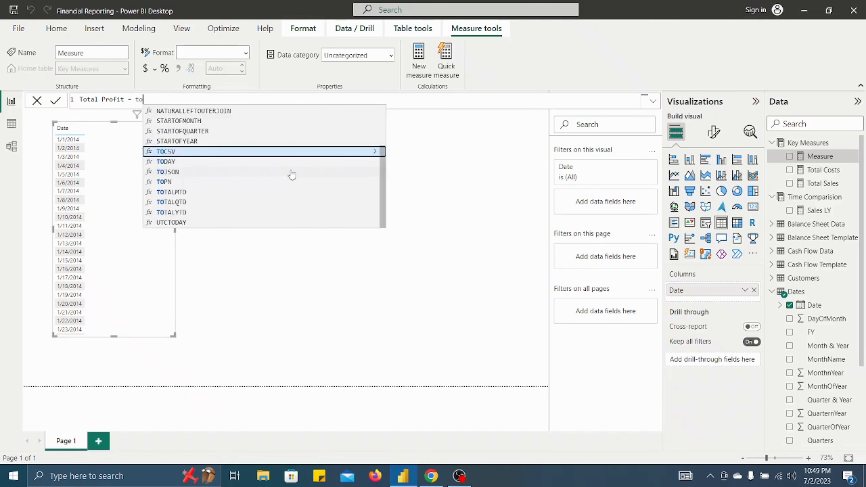
key("Down")
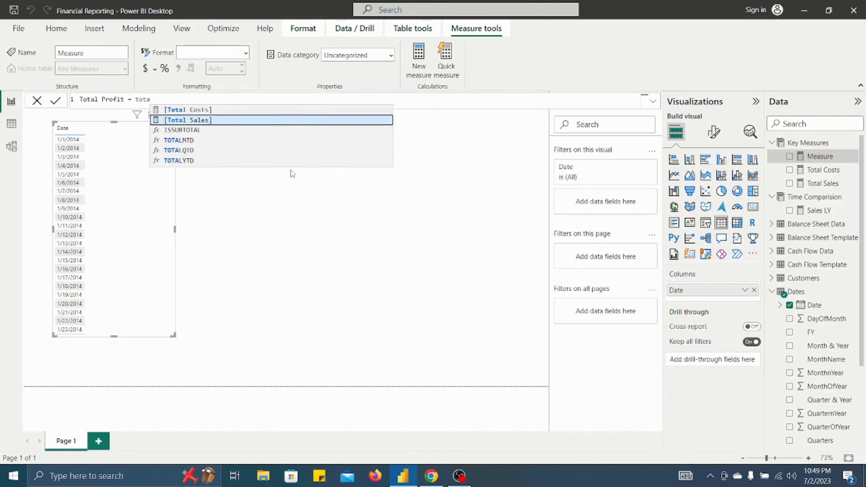
key("Tab")
type("Sales]-")
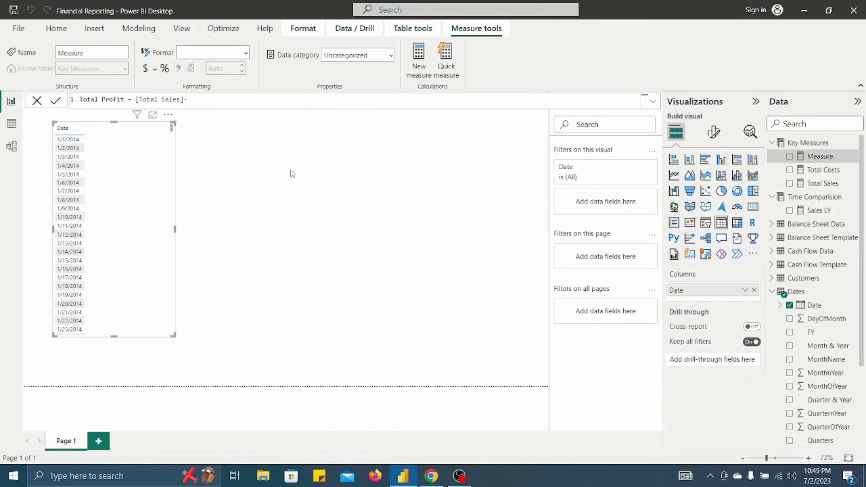
type("tota")
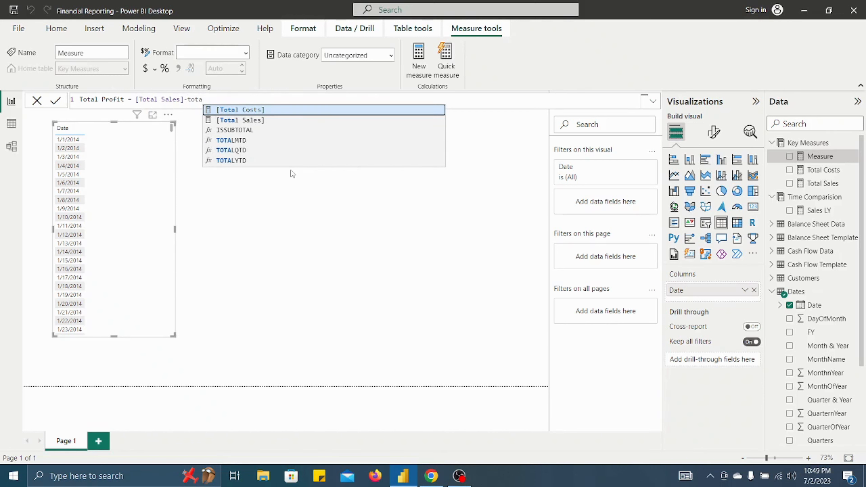
key("Tab")
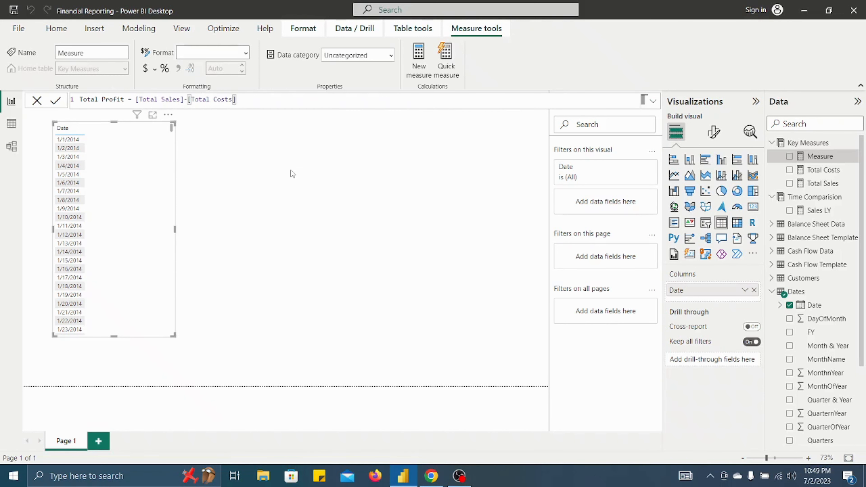
key("Return")
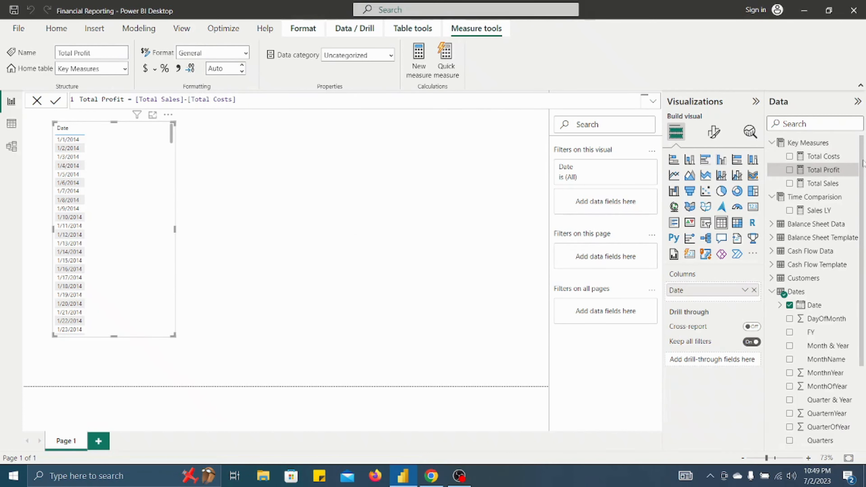
Step: Add Total Sales, Total Costs and Total Profit to the date table visual and widen it across most of the page
left_click_drag(823, 188, 150, 152)
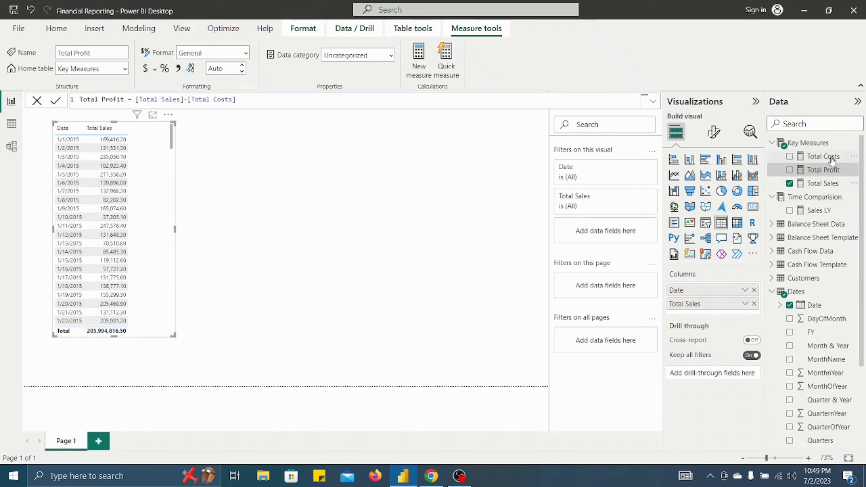
left_click_drag(832, 160, 124, 187)
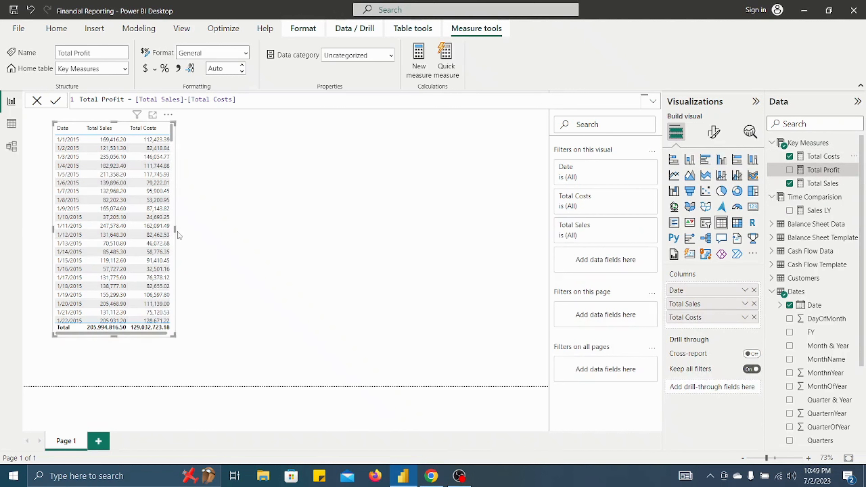
left_click_drag(175, 230, 517, 231)
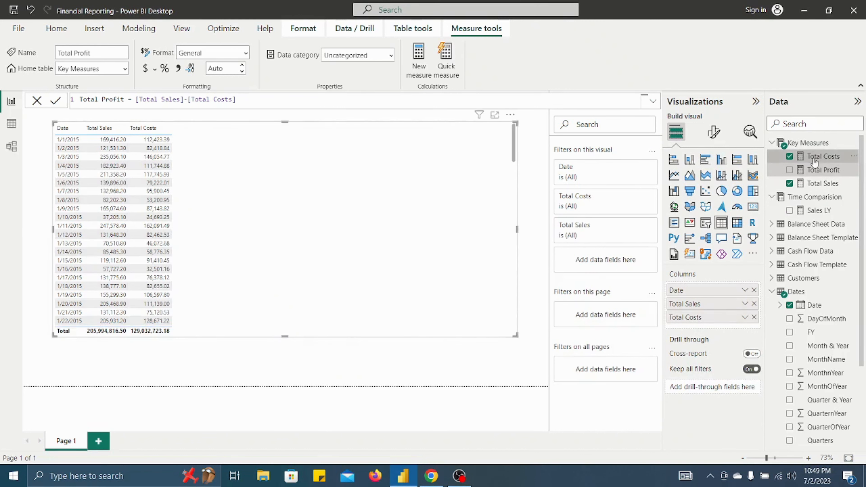
left_click_drag(820, 169, 228, 157)
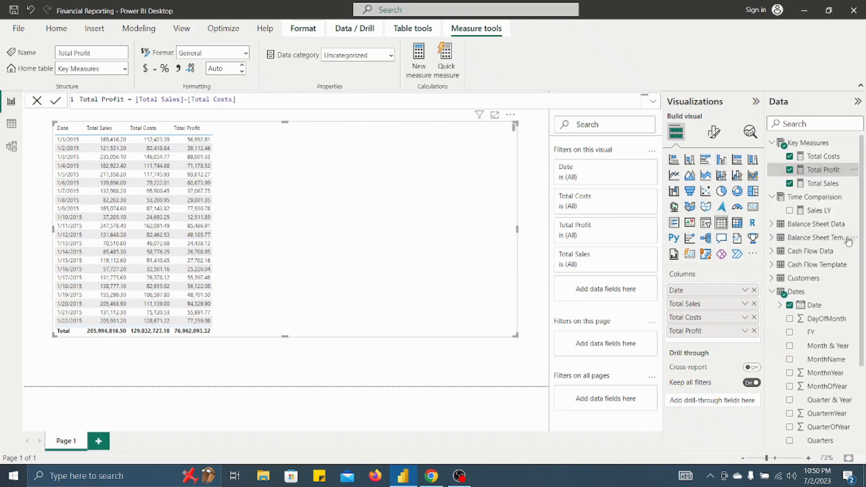
Step: Create a new measure in the Key Measures table and name it Profit Margins, with its formula starting on a second line
right_click(800, 150)
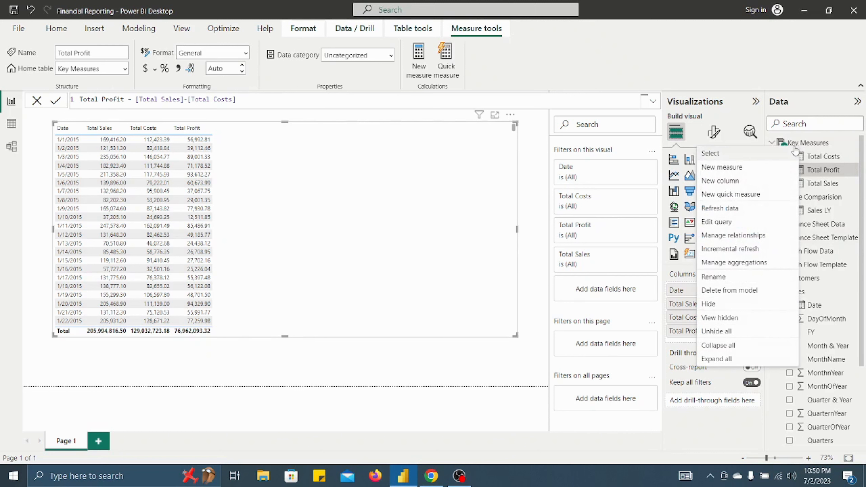
left_click(725, 169)
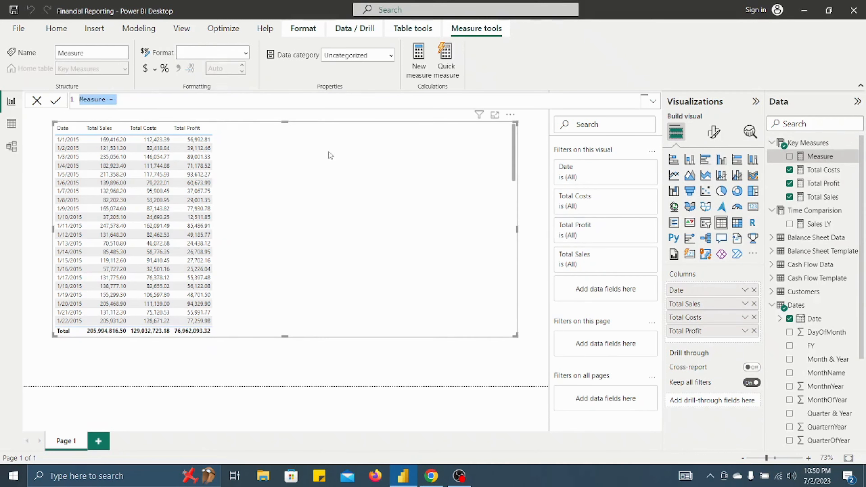
type("Profi")
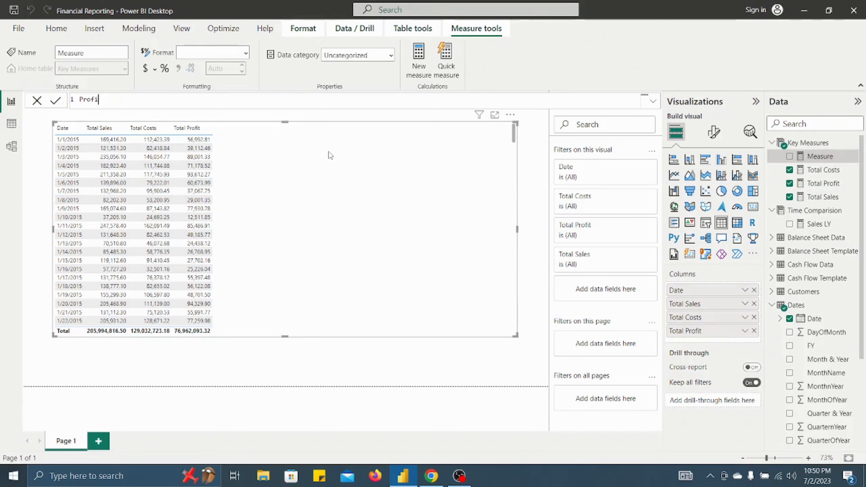
type("t Mar")
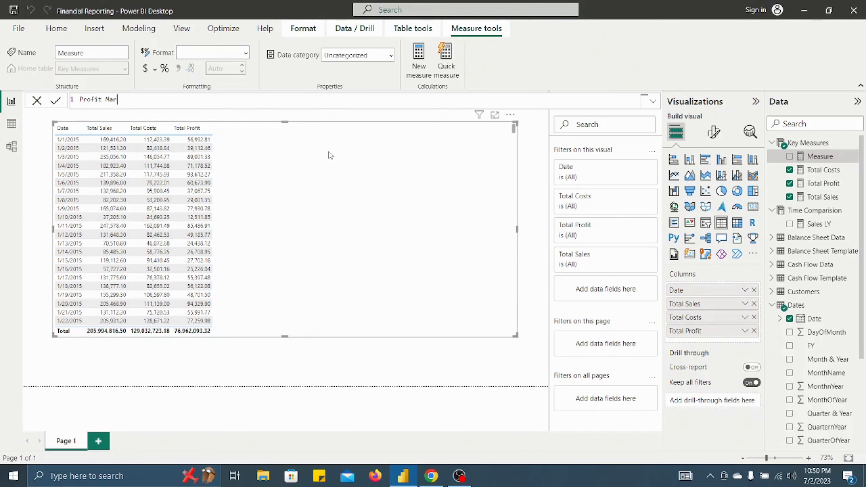
type("gins =")
key("shift+Return")
Step: Start the Profit Margins formula with the DIVIDE function, using [Total Profit] as the numerator
type("Divi")
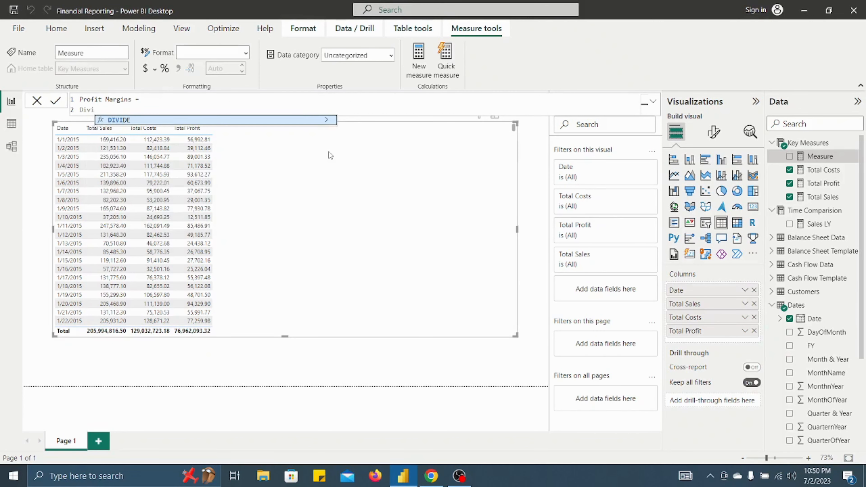
key("Tab")
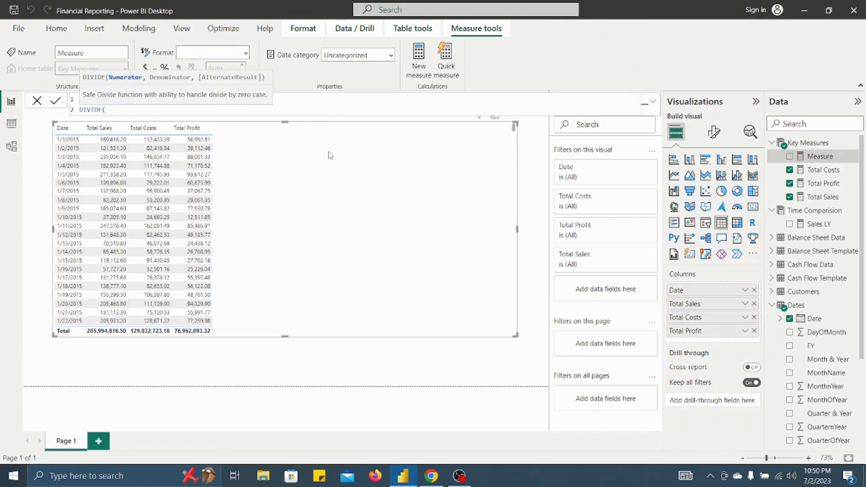
type("To")
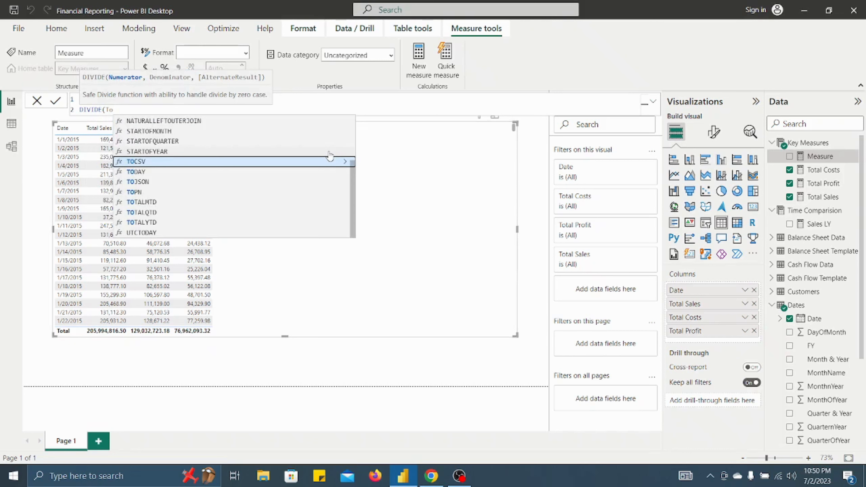
key("BackSpace")
key("BackSpace")
type("pro")
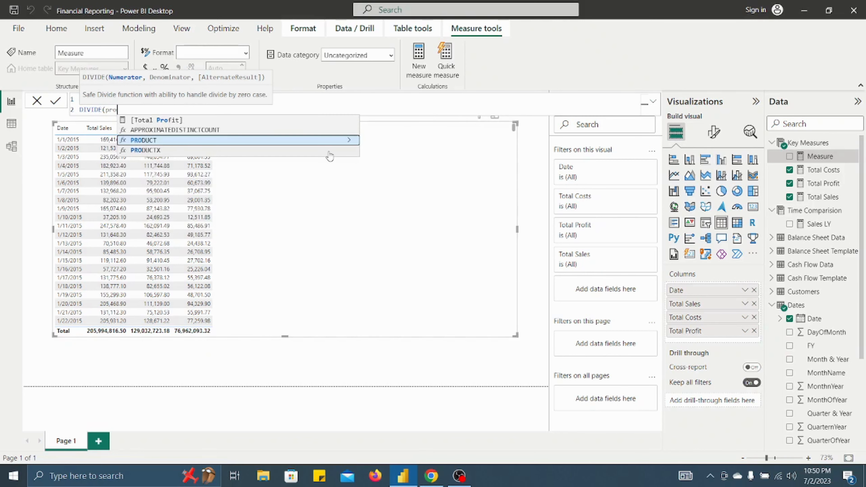
key("Up")
key("Up")
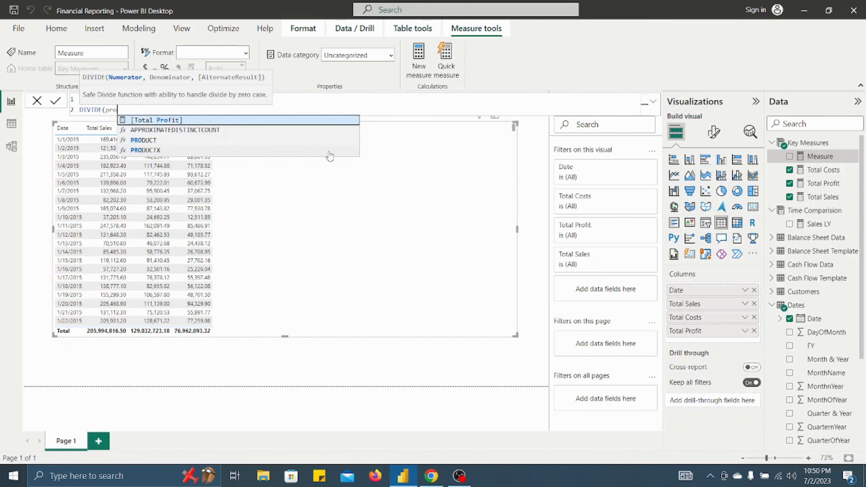
key("Tab")
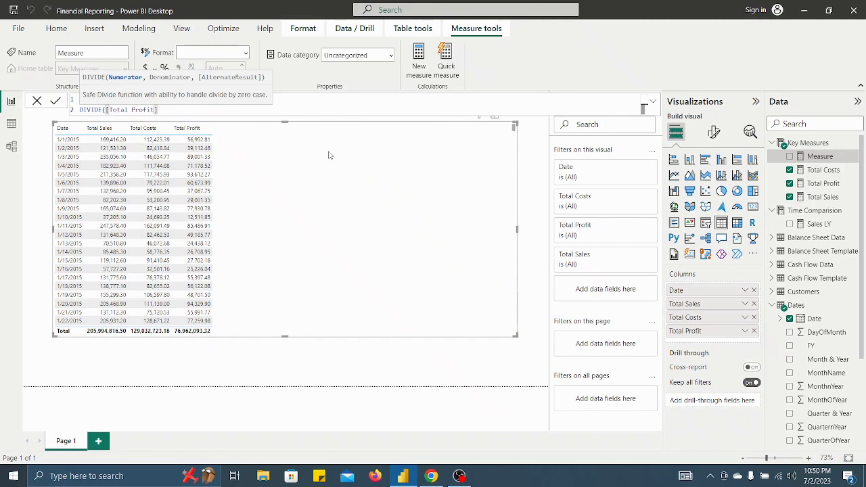
Step: Complete DIVIDE with [Total Sales] as denominator and 0 as alternate result, commit the measure, and add Profit Margins to the date table visual
type(",sale")
key("Down")
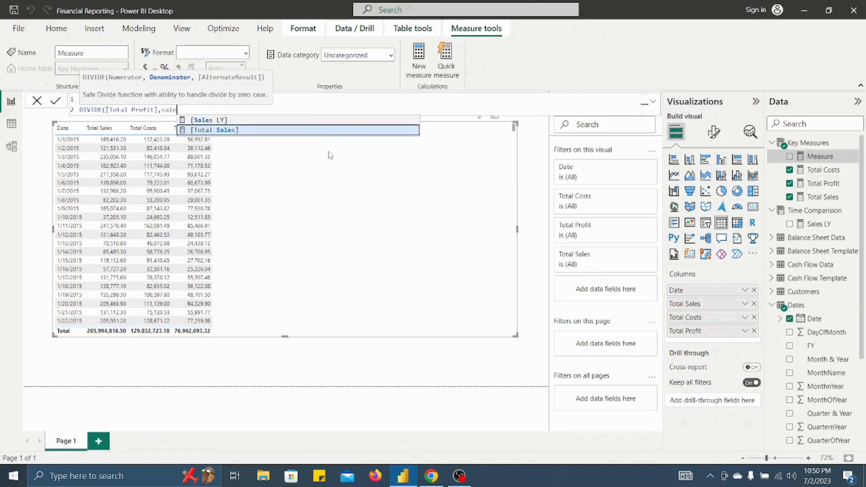
key("Tab")
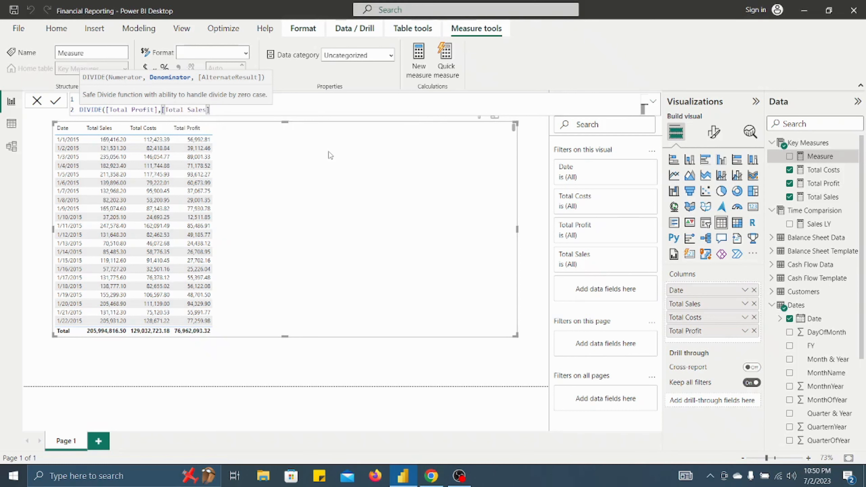
type(",0")
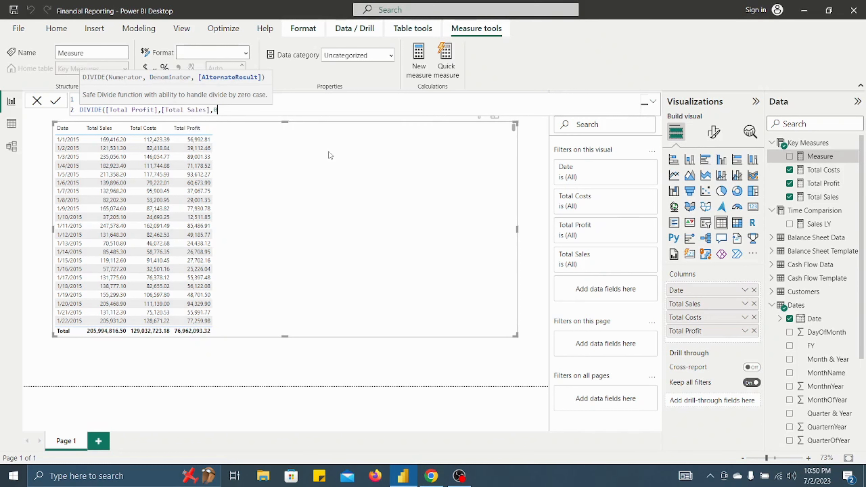
type(")")
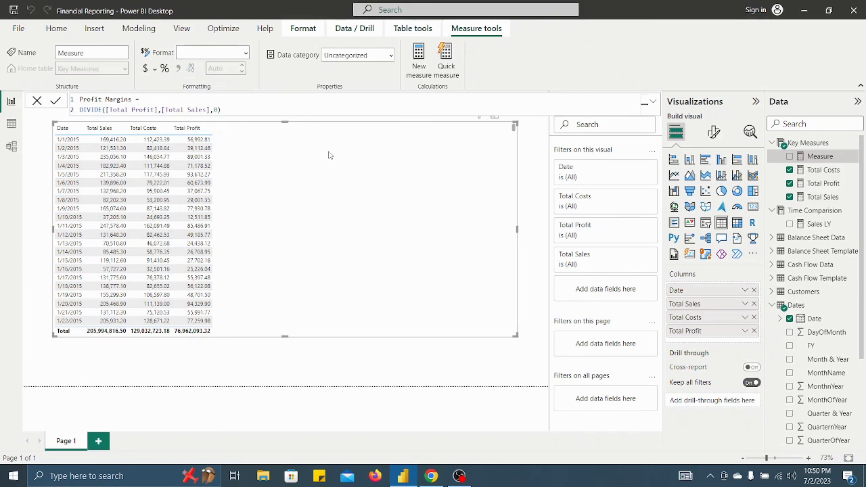
key("Return")
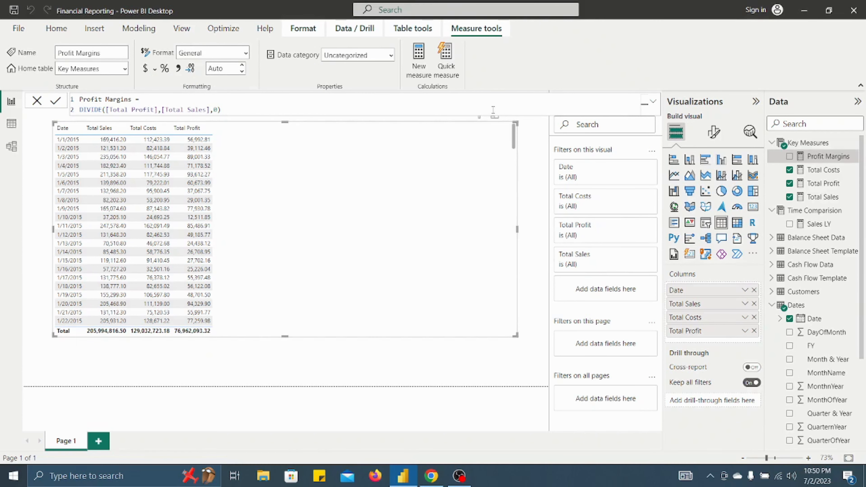
left_click_drag(828, 156, 261, 164)
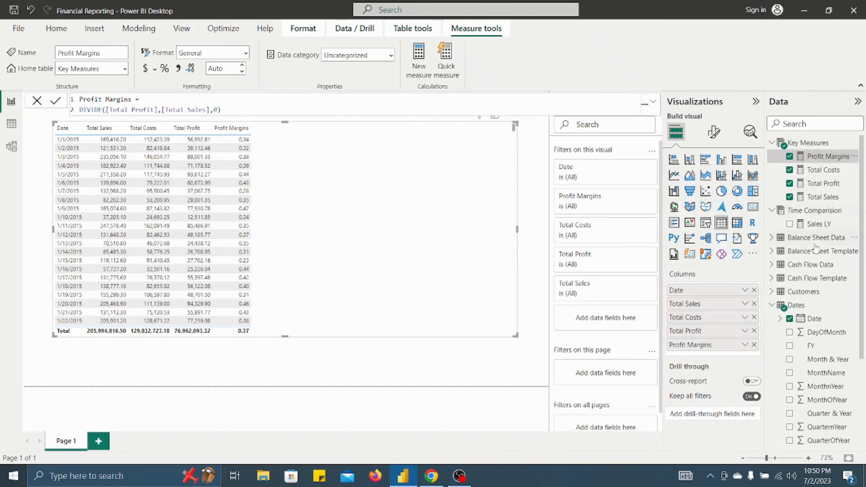
Step: Review the Sales LY formula, and create a new measure named Profits LY in the Time Comparision table
left_click(820, 225)
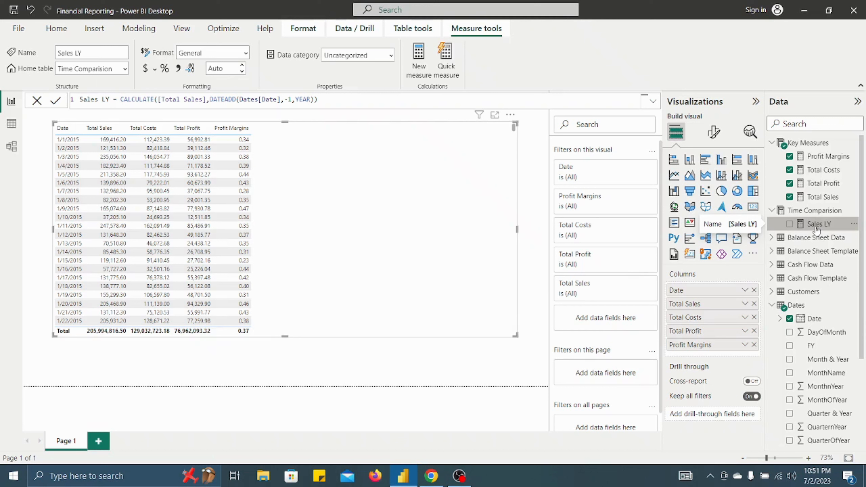
right_click(815, 215)
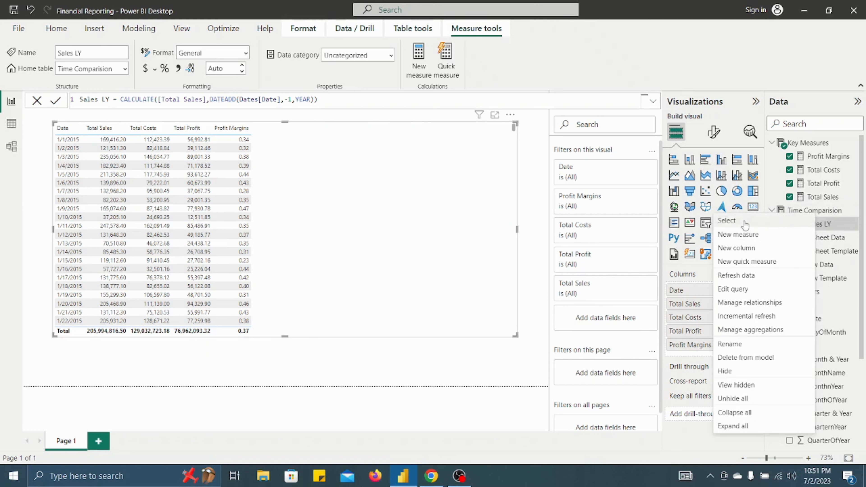
left_click(744, 236)
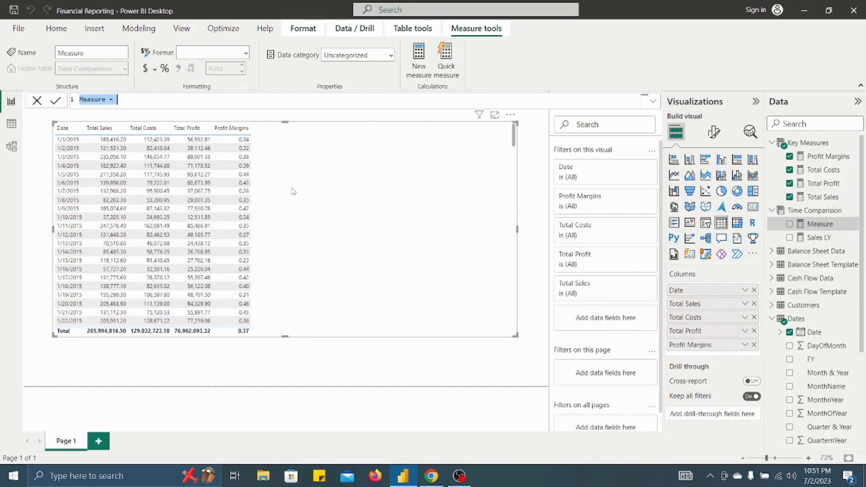
type("Pro")
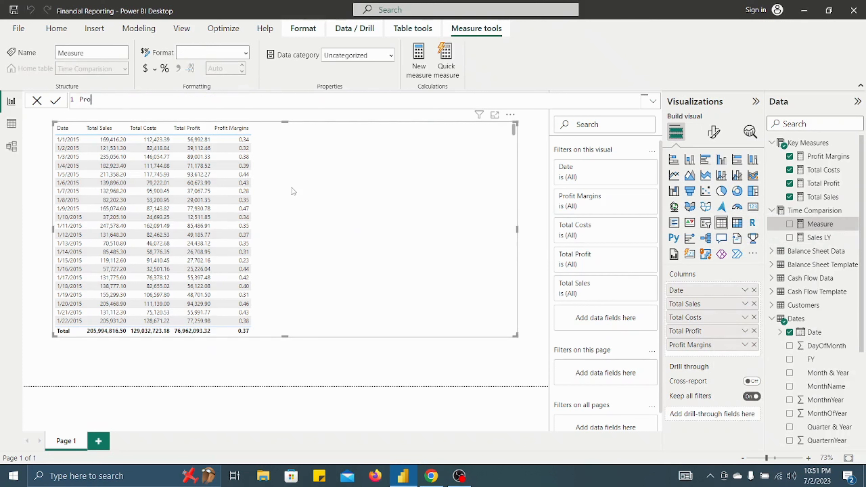
type("fits LY =")
key("shift+Return")
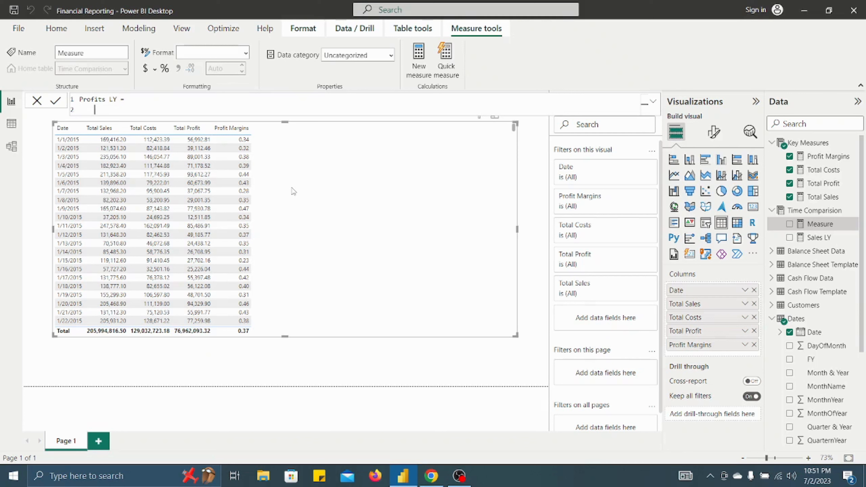
Step: Start the Profits LY formula with CALCULATE on [Total Profit], leaving a new line for the filter argument
type("CA")
key("Tab")
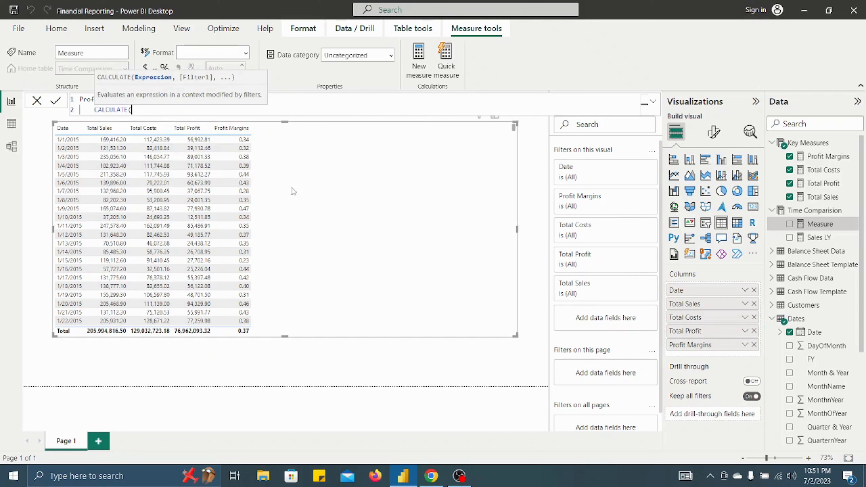
type("pro")
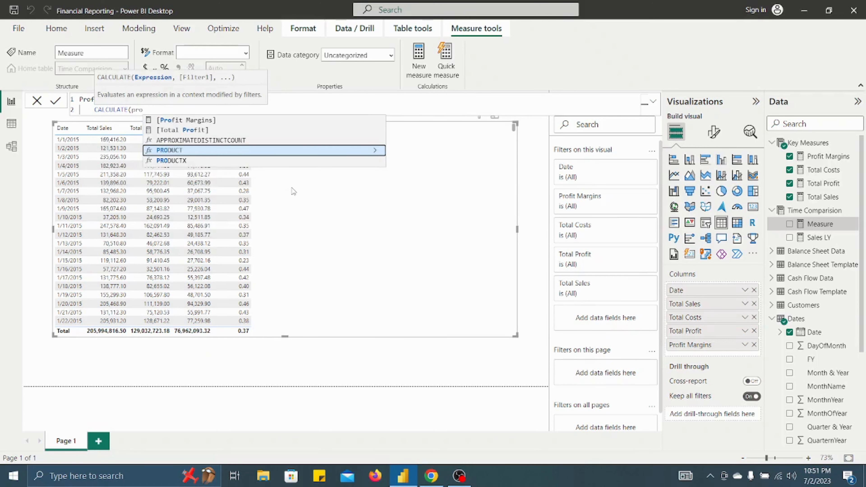
key("Up")
key("Up")
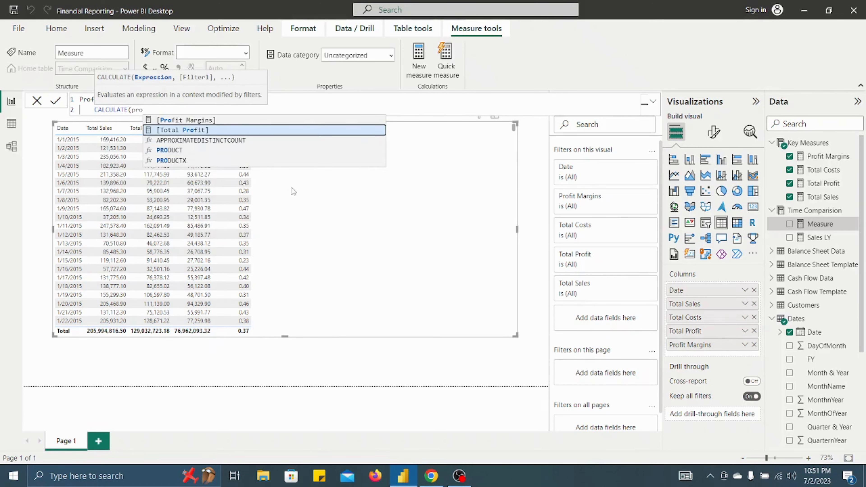
key("Tab")
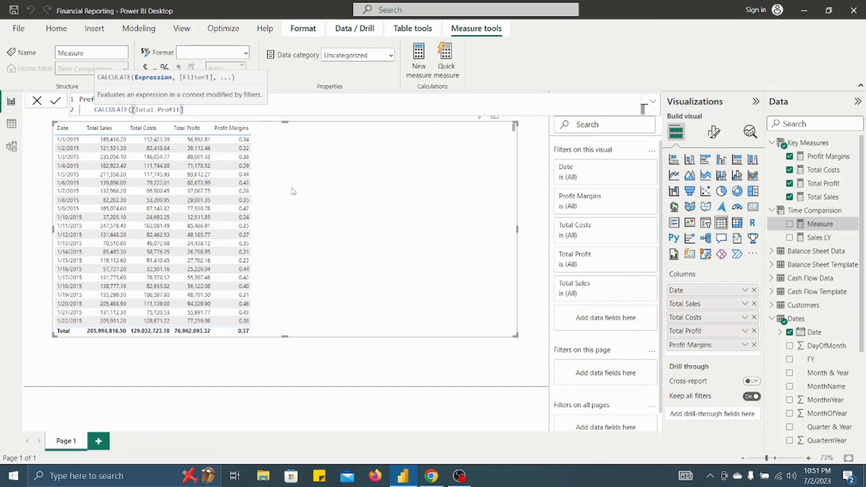
type(",")
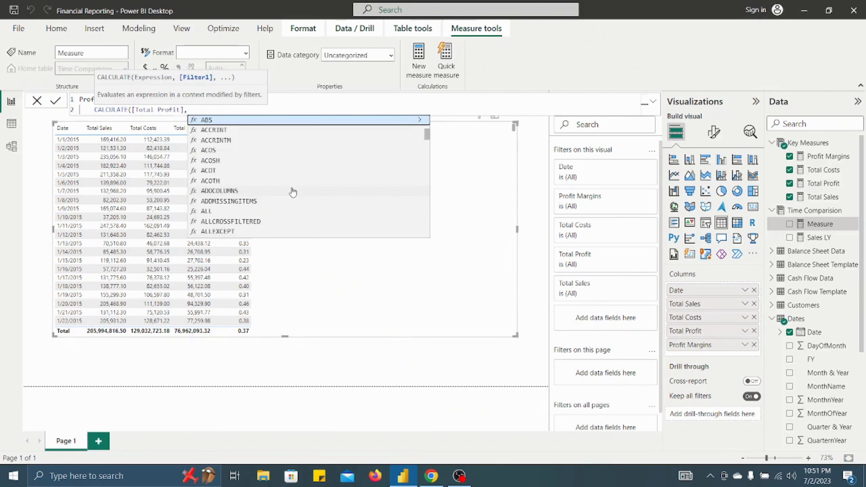
key("shift+Return")
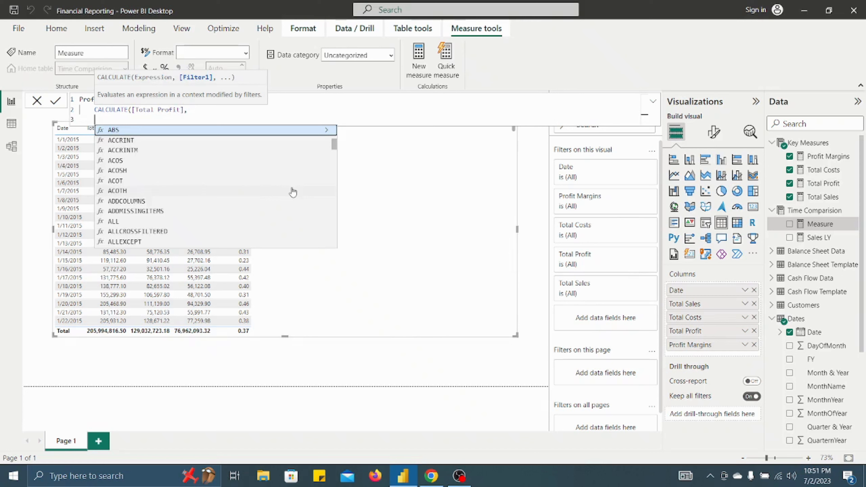
key("Tab")
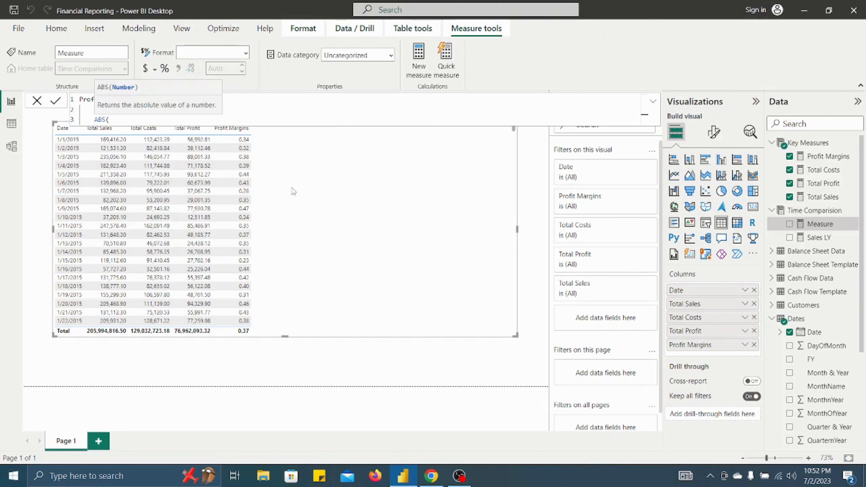
key("BackSpace")
key("BackSpace")
key("BackSpace")
key("BackSpace")
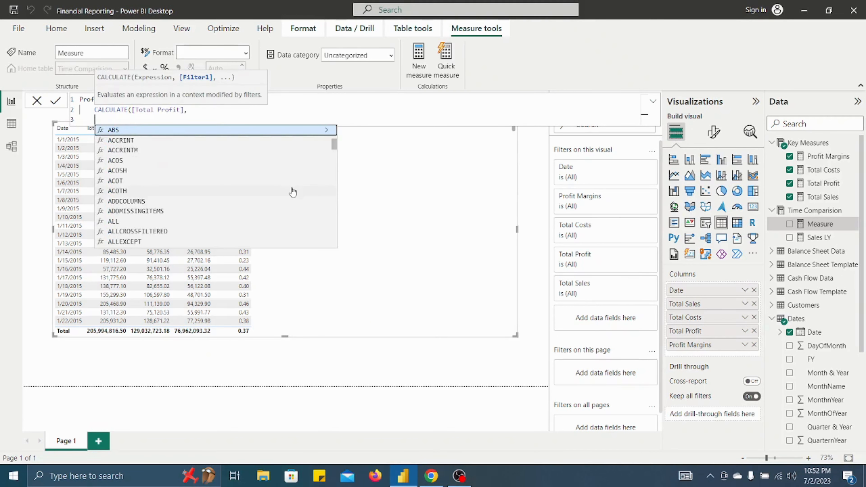
key("Tab")
key("BackSpace")
key("BackSpace")
key("BackSpace")
key("BackSpace")
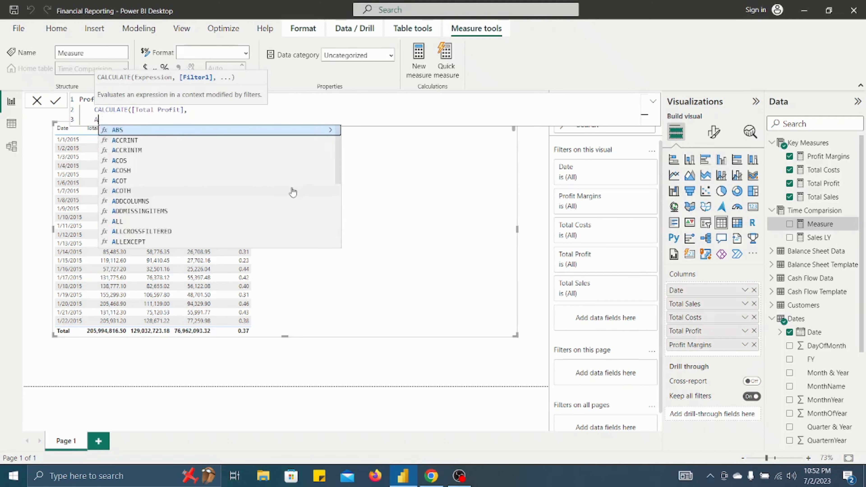
Step: Enter SAMEPERIODLASTYEAR((Dates[Date])) as the filter argument of CALCULATE in the Profits LY formula
type("Sa")
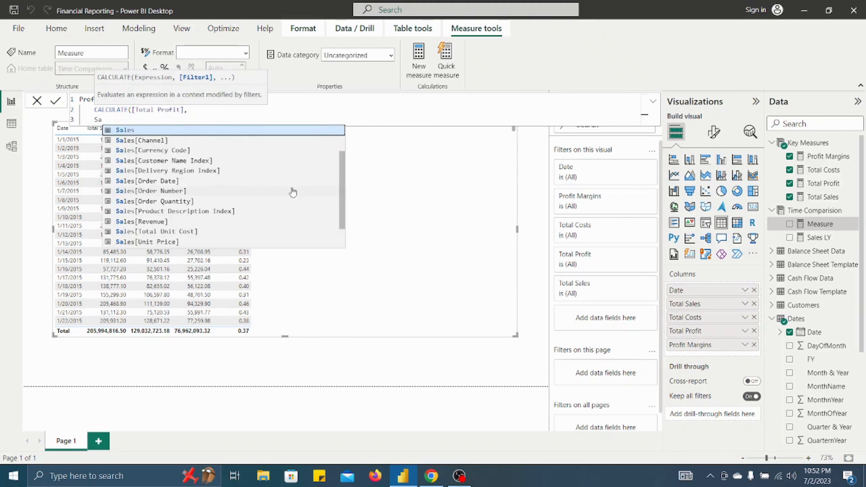
type("me")
key("Tab")
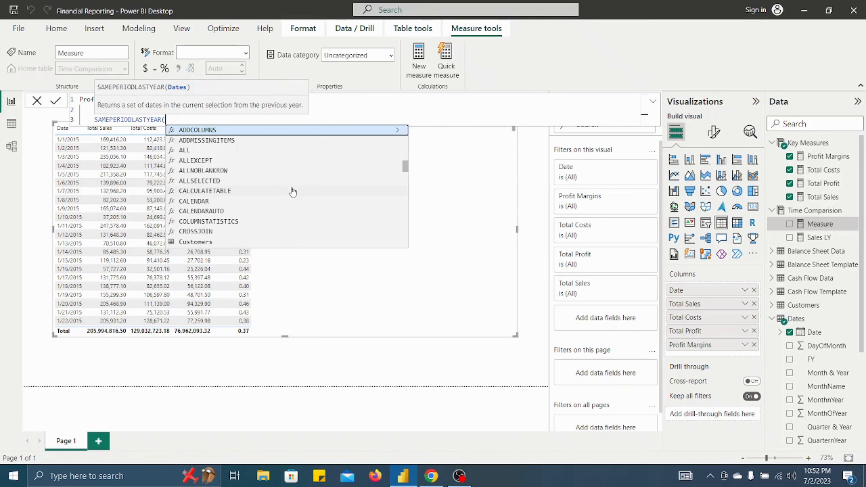
type("(Dat")
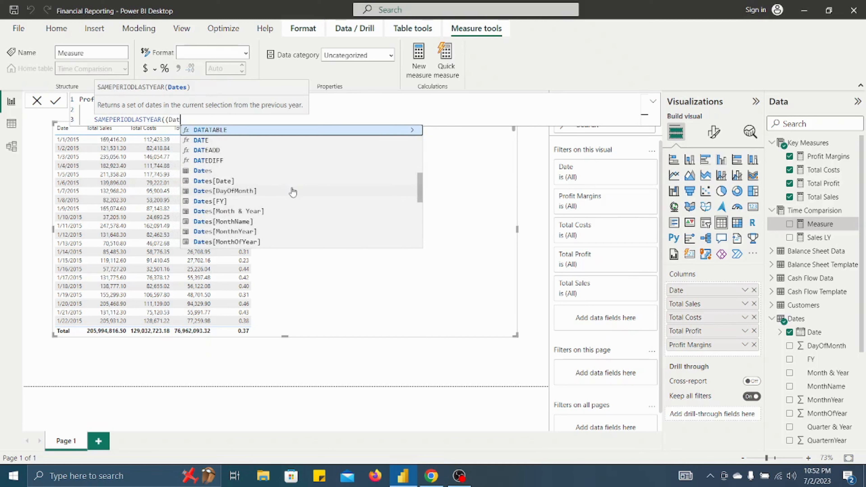
left_click(227, 183)
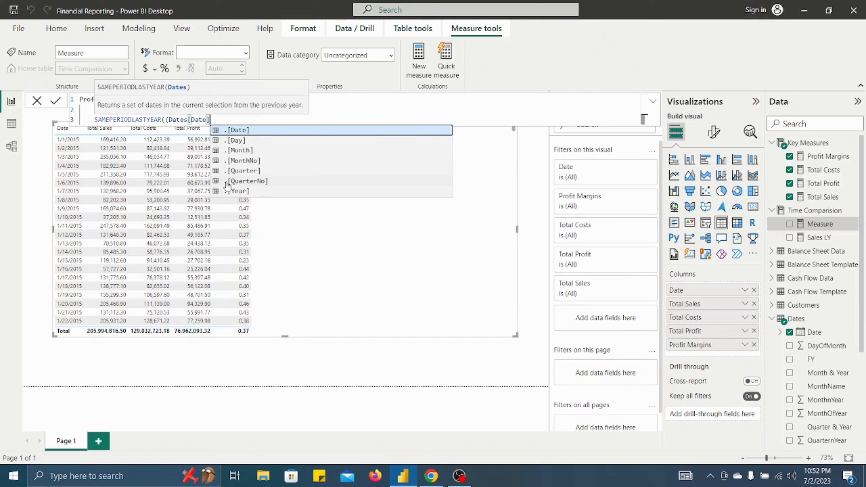
type("))")
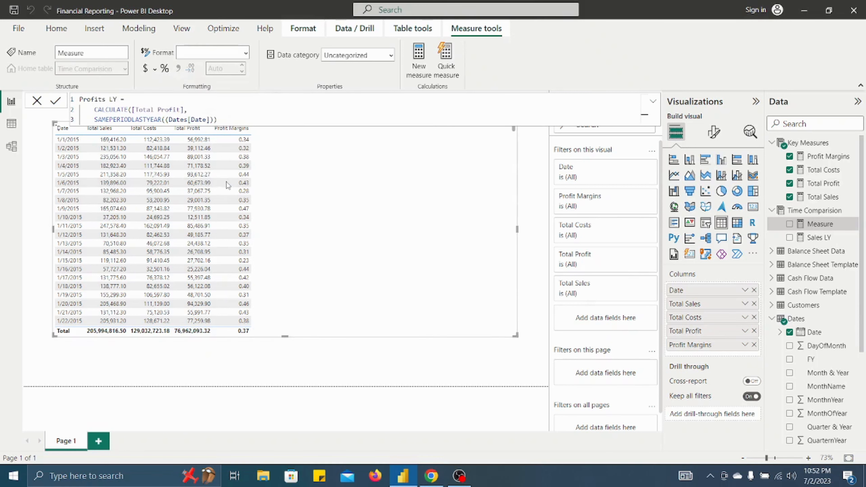
Step: Commit the Profits LY measure, and add Sales LY and Profits LY as columns in the date table visual
key("Return")
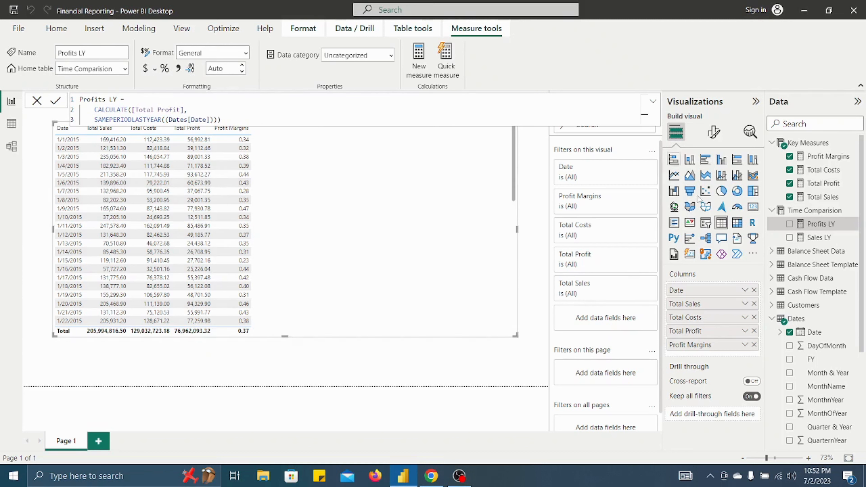
left_click_drag(813, 242, 371, 191)
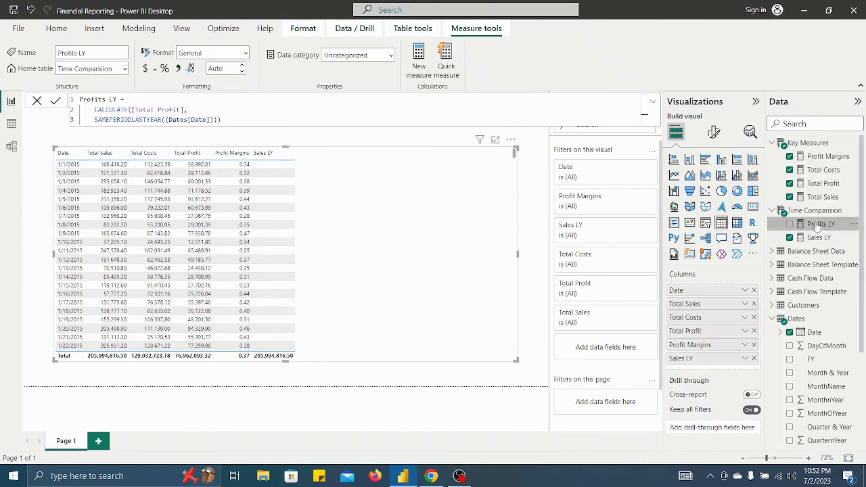
left_click_drag(816, 226, 390, 193)
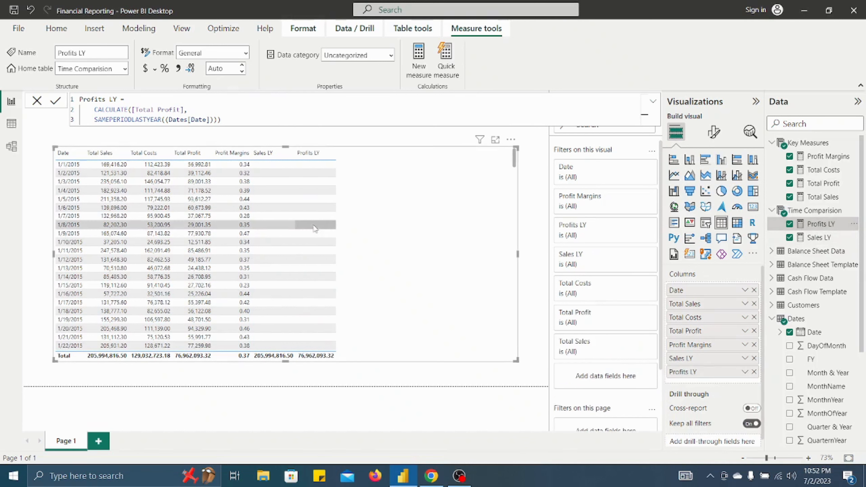
Step: Check the last-year columns across the early dates, and shift the table visual slightly lower on the page
scroll(392, 228, "down", 7)
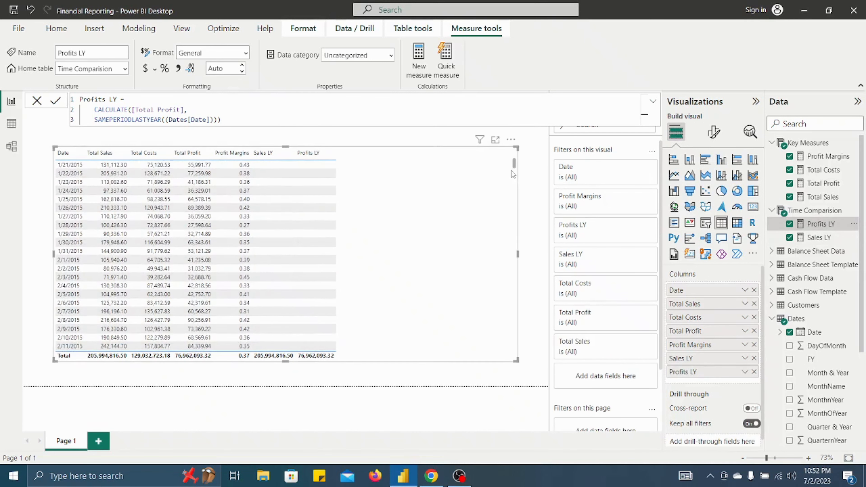
mouse_move(513, 167)
left_mouse_down()
mouse_move(516, 325)
mouse_move(514, 152)
left_mouse_up()
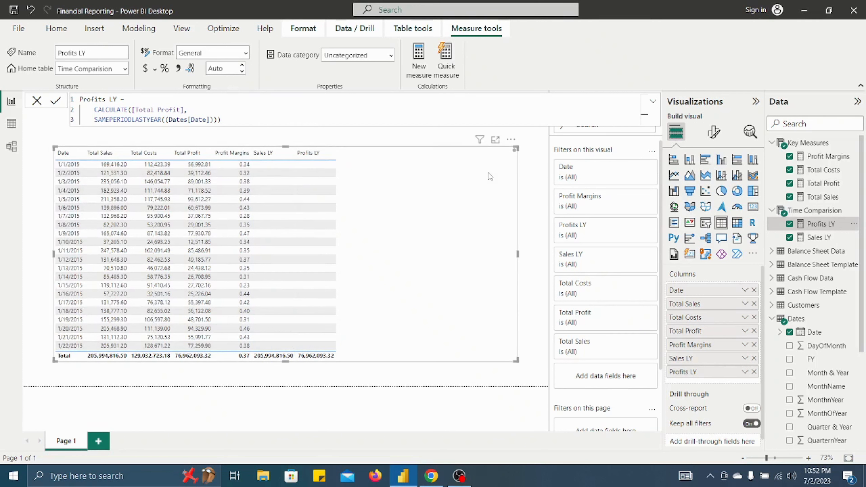
left_click_drag(427, 166, 423, 176)
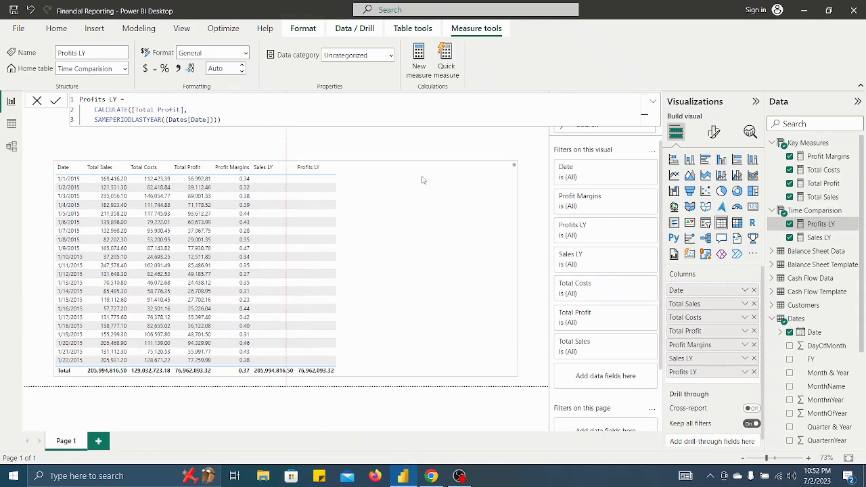
left_click(706, 223)
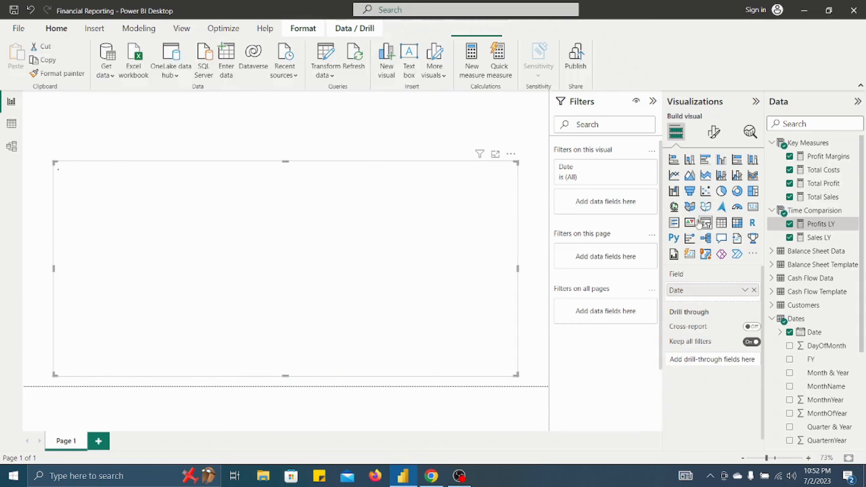
key("ctrl+z")
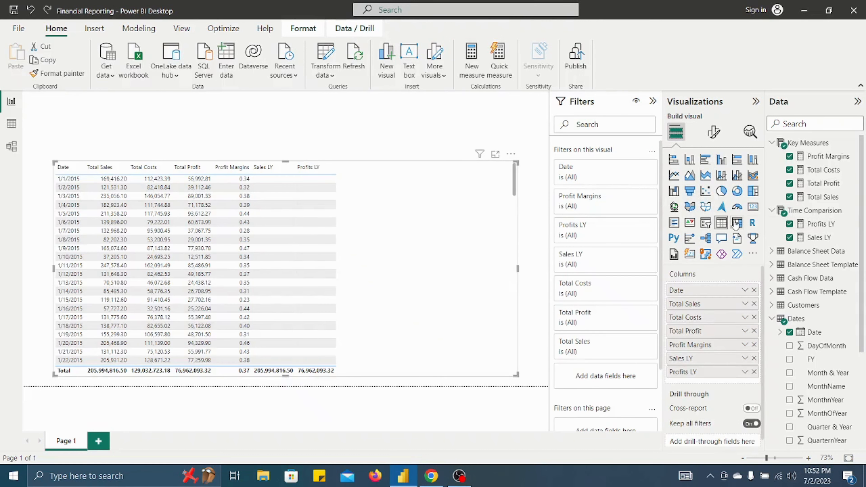
left_click(705, 223)
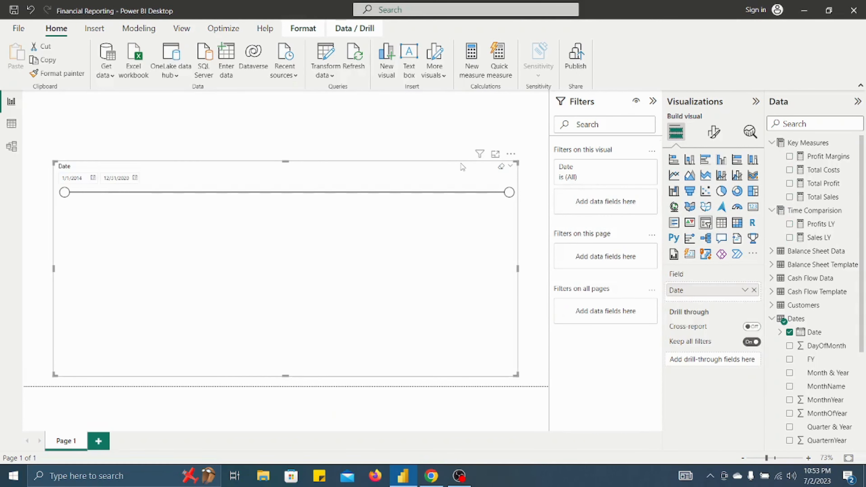
key("ctrl+z")
double_click(431, 136)
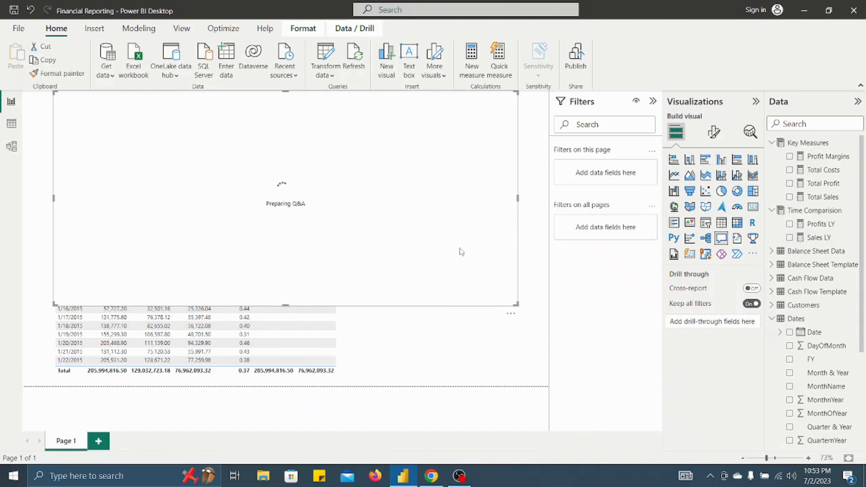
key("Delete")
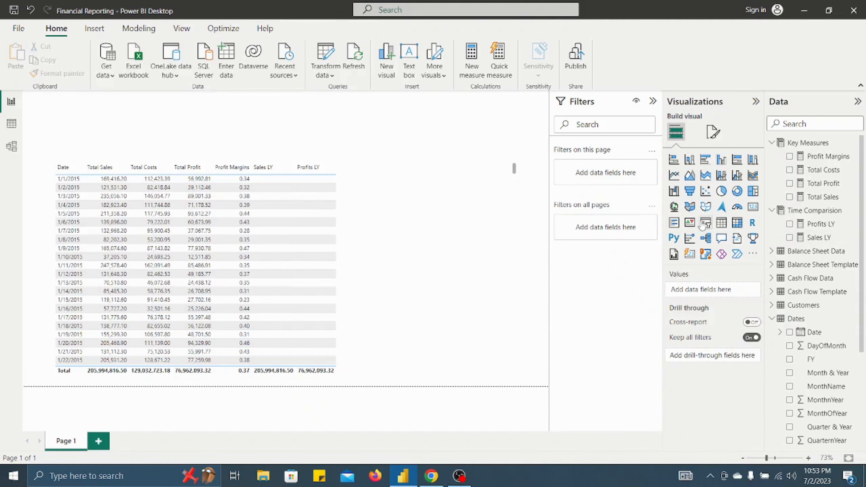
Step: Add a slicer on Date from the Dates table, flattened to a strip above the table visual, with its start date set to 5/17/2018
left_click(705, 224)
left_click(706, 222)
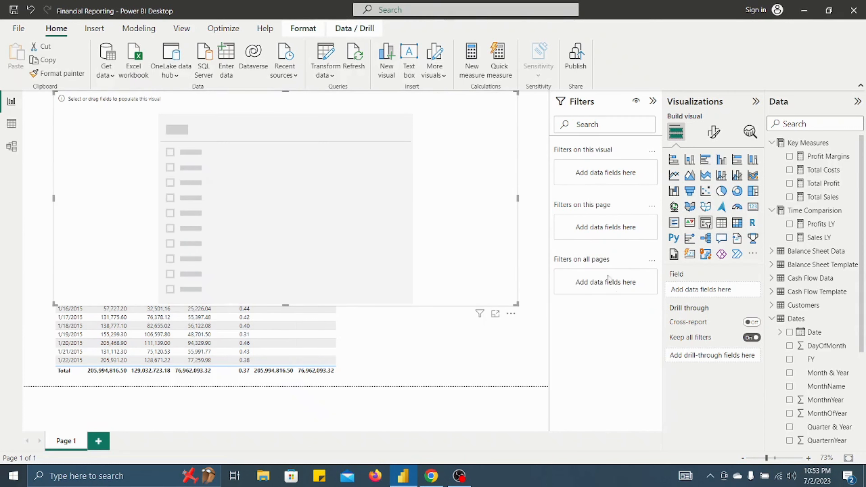
left_click_drag(795, 332, 425, 214)
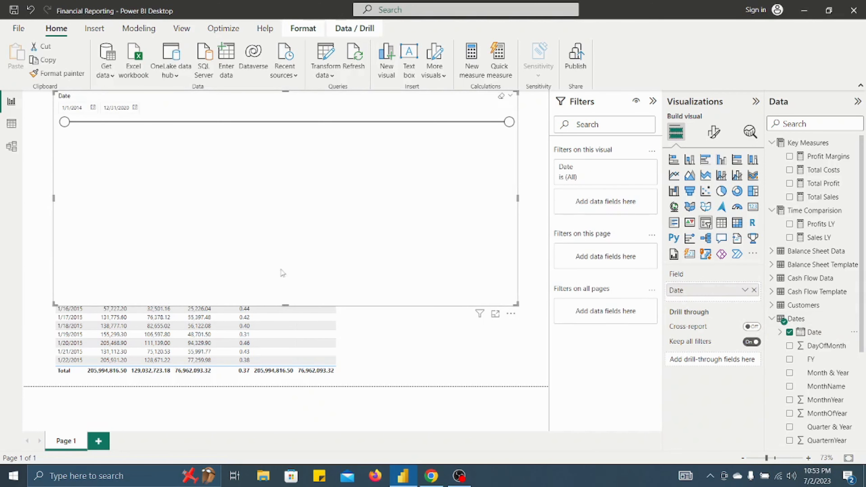
left_click_drag(285, 305, 280, 133)
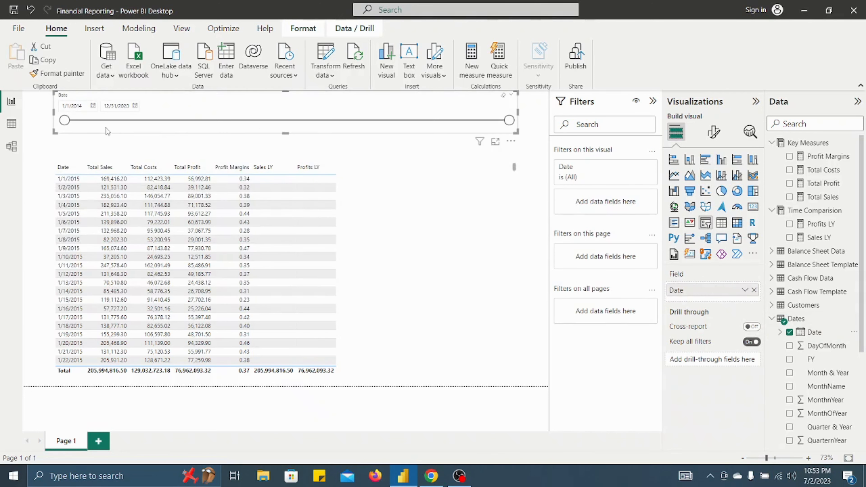
left_click_drag(71, 121, 342, 121)
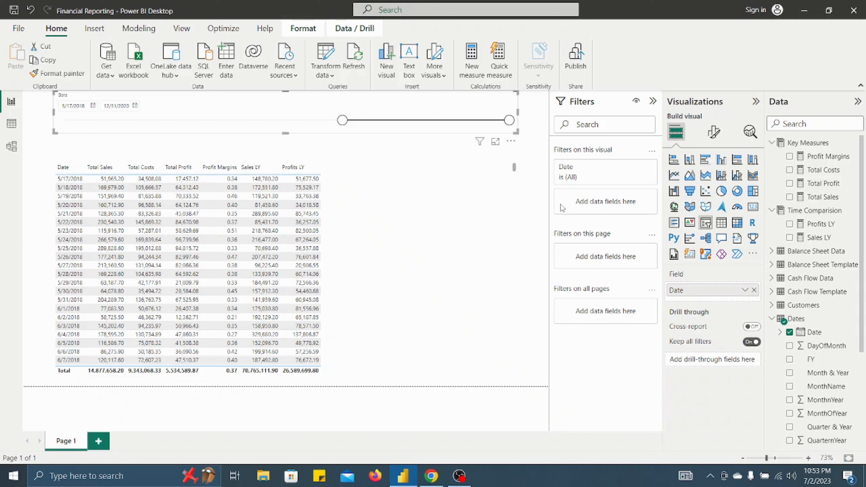
Step: Create a new measure named Sales TY vs Sales LY in the Time Comparision table, and begin its formula
right_click(817, 207)
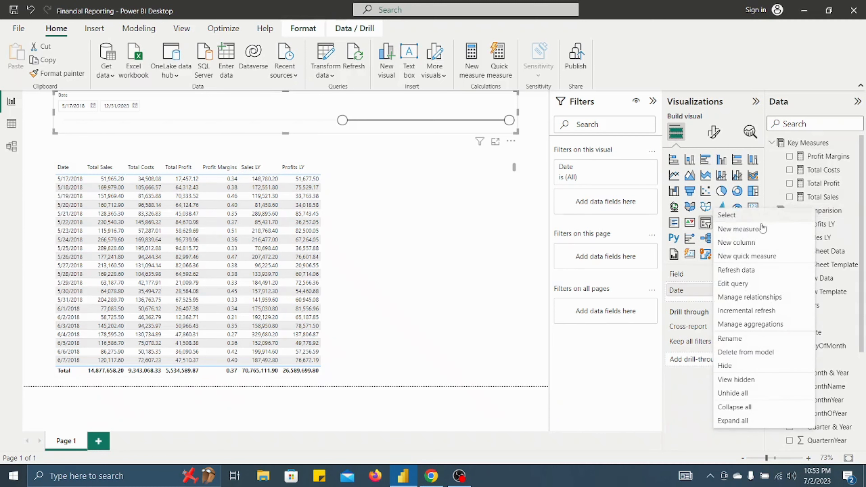
left_click(754, 229)
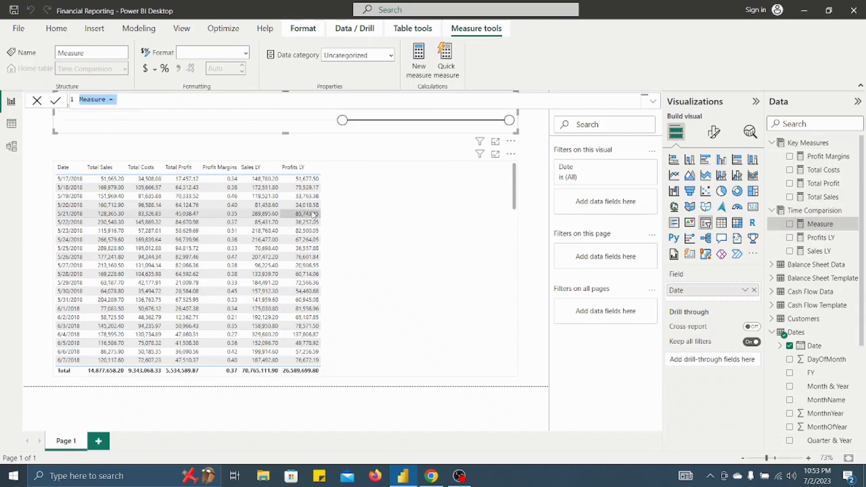
key("ctrl+a")
type("Sales")
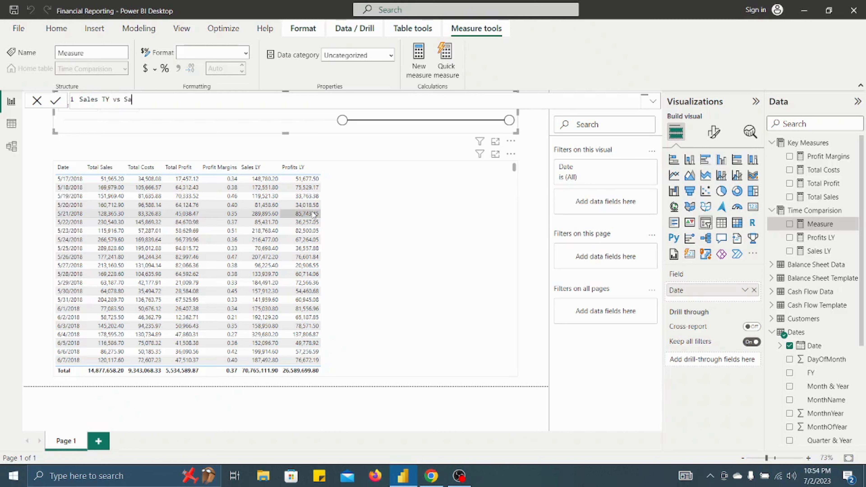
type("TY vs Sales LY = sales")
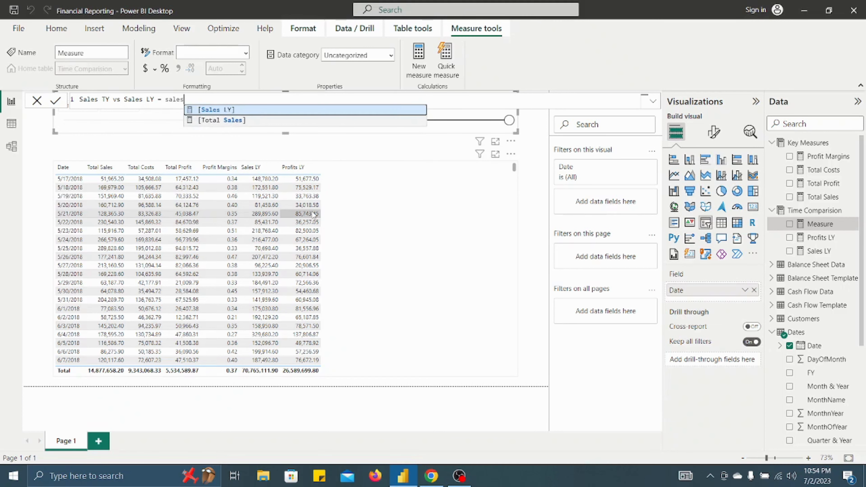
Step: Define Sales TY vs Sales LY as [Total Sales] - [Sales LY], and add the measure to the date table visual
key("Down")
key("Tab")
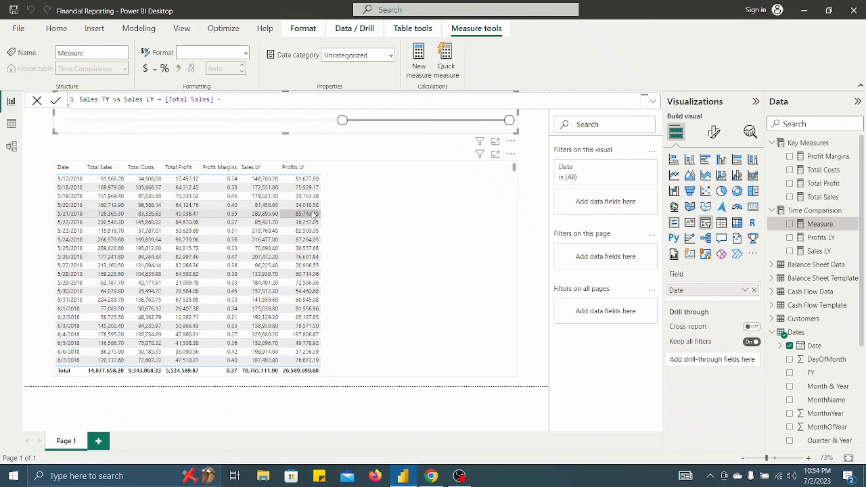
type("- Sal")
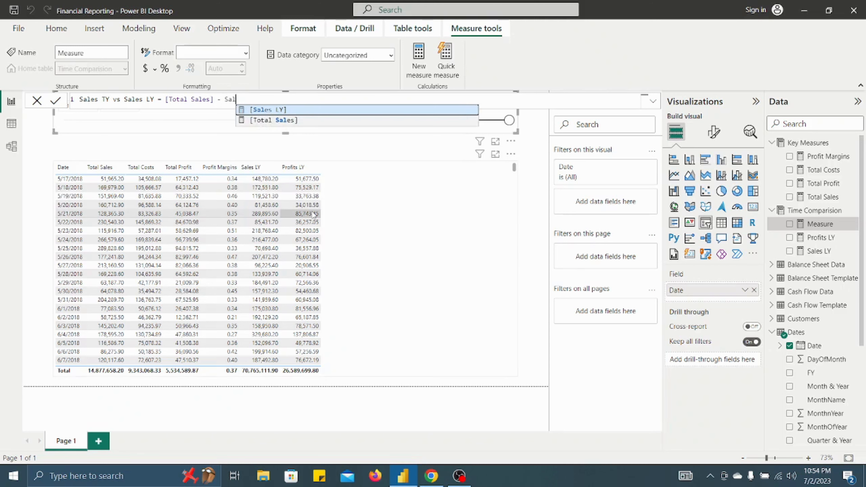
key("Tab")
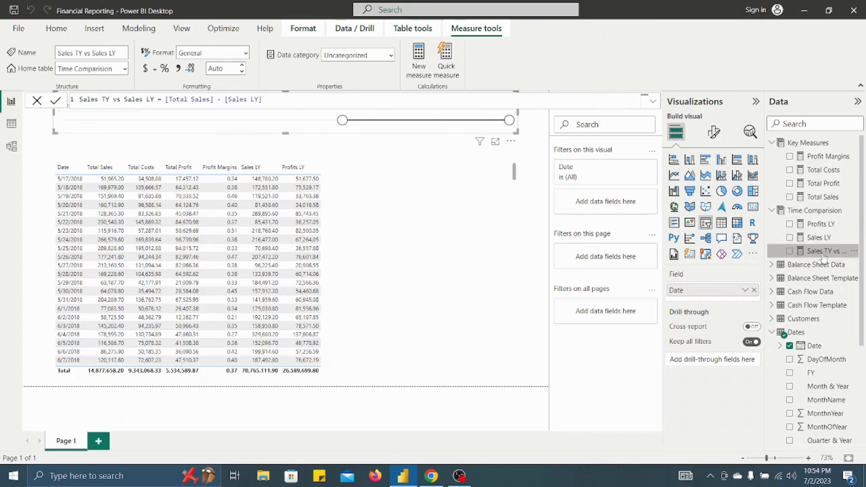
left_click_drag(824, 258, 364, 188)
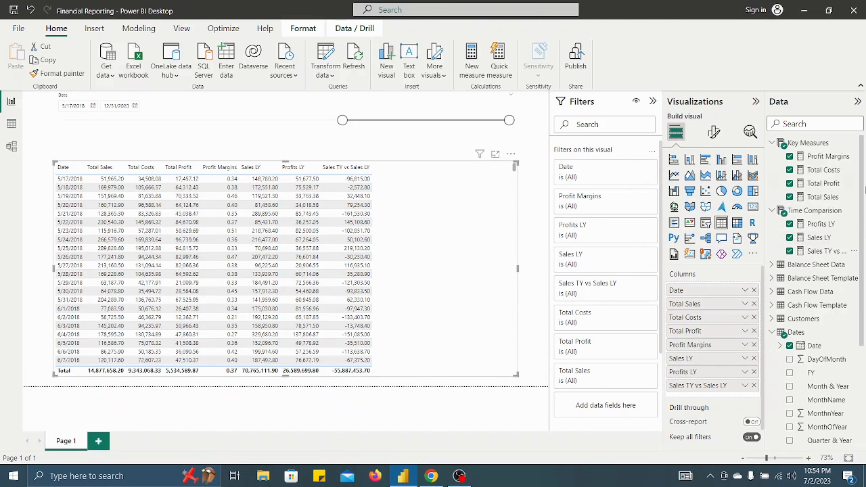
Step: Format the Total Costs and Total Profit measures as currency in dollars
left_click(815, 171)
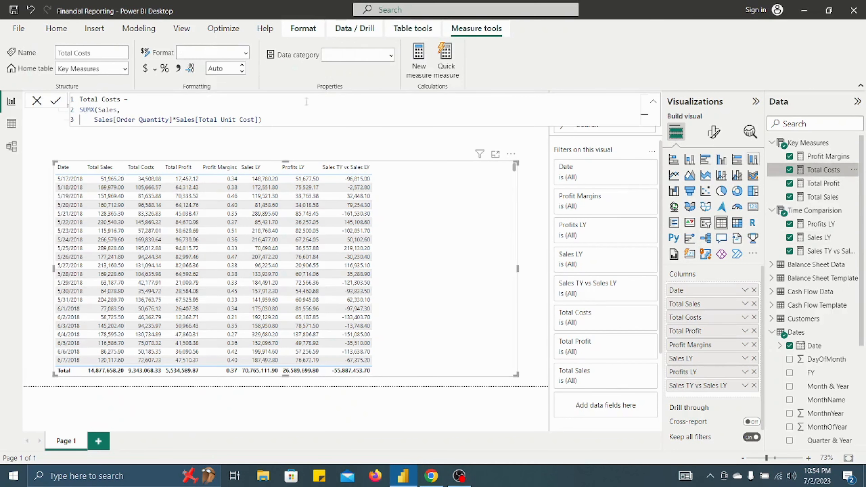
left_click(146, 68)
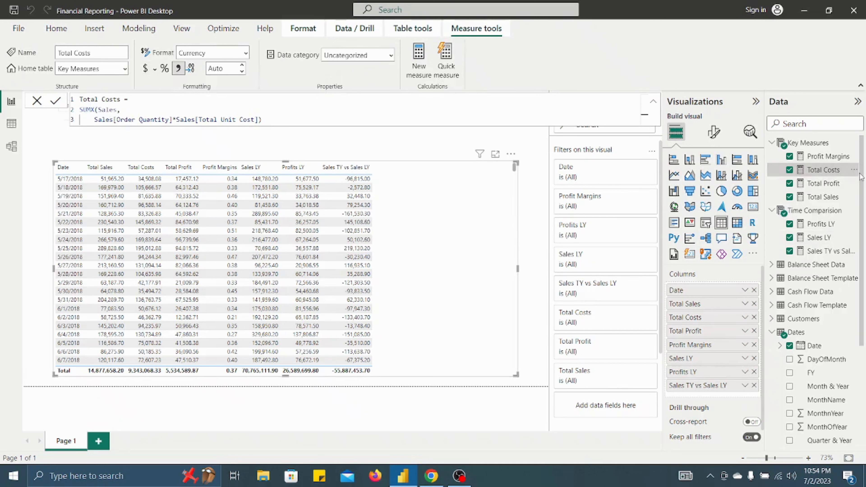
left_click(795, 183)
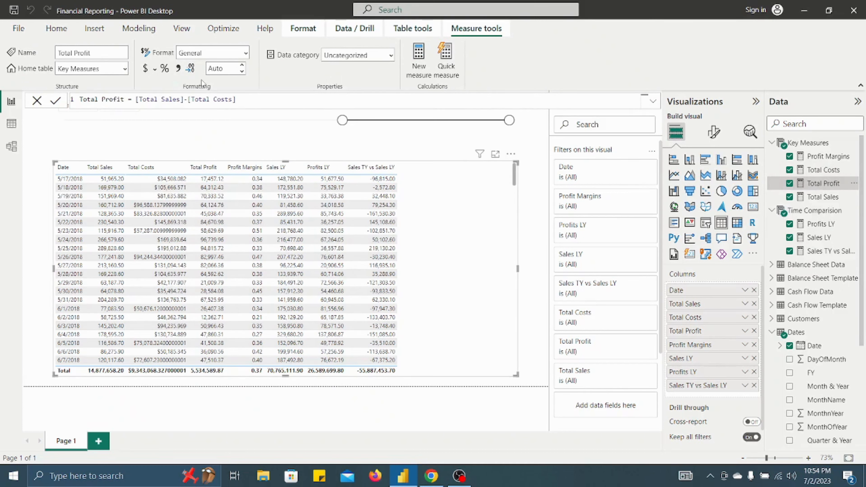
left_click(147, 69)
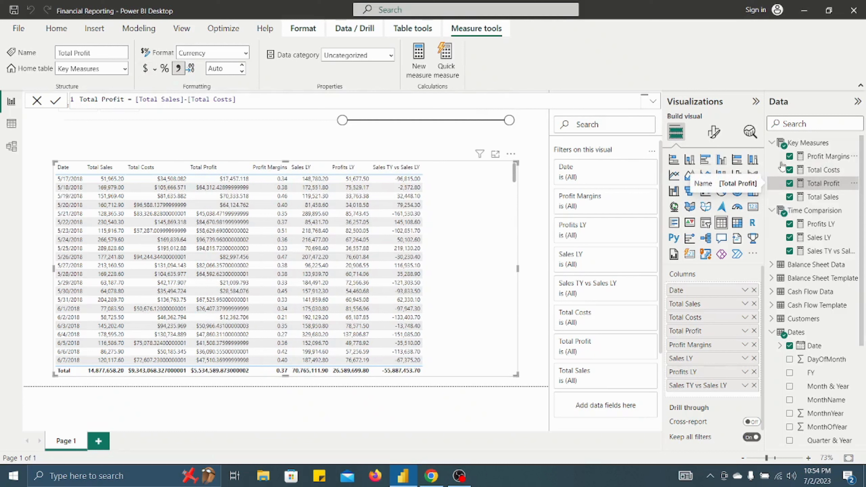
Step: Set the decimal places of the Total Costs and Total Profit measures to 1
left_click(805, 170)
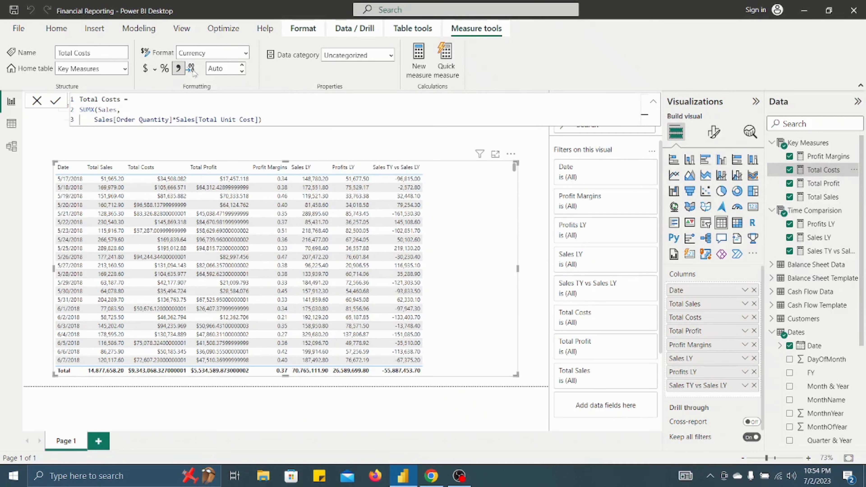
left_click(244, 67)
left_click(243, 65)
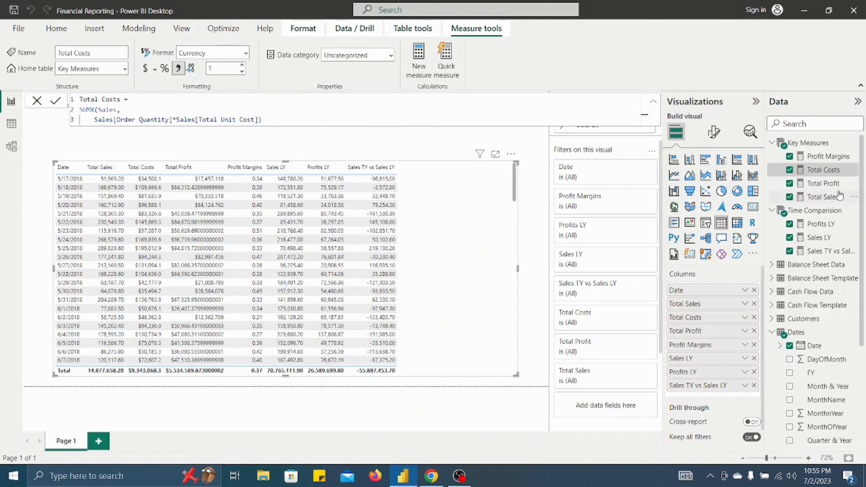
left_click(825, 184)
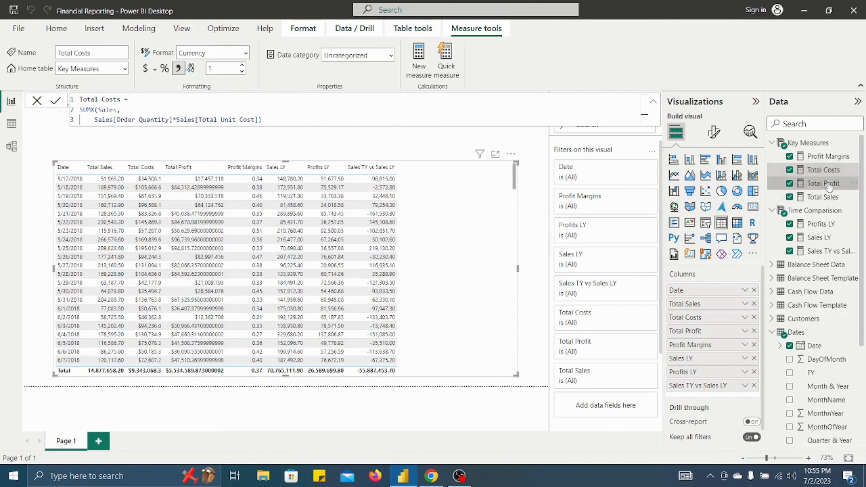
left_click(242, 70)
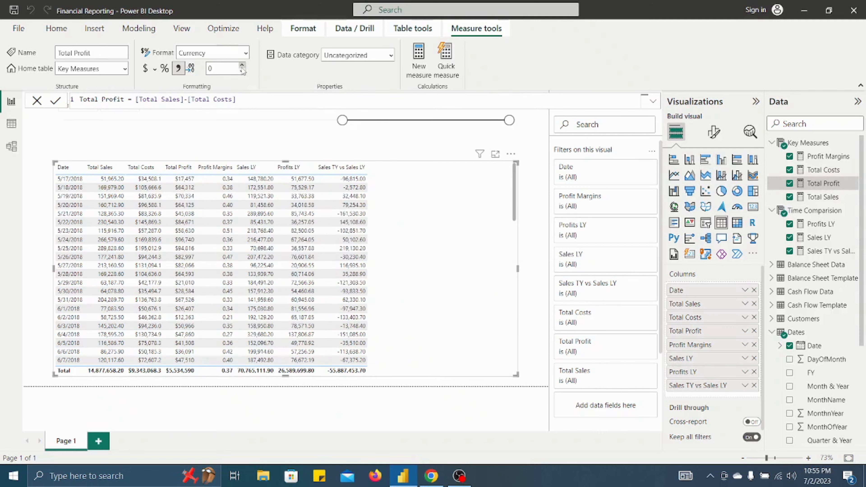
left_click(242, 66)
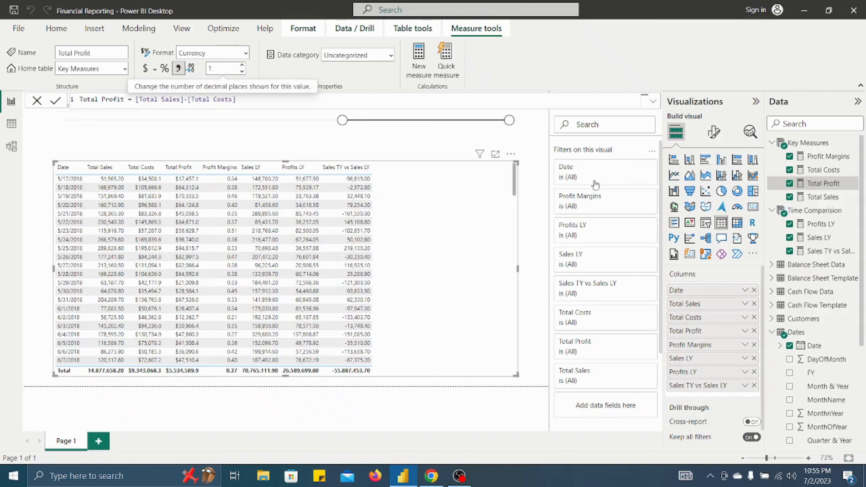
Step: Format the Sales LY and Profits LY measures as dollar currency with 1 decimal place
left_click(816, 237)
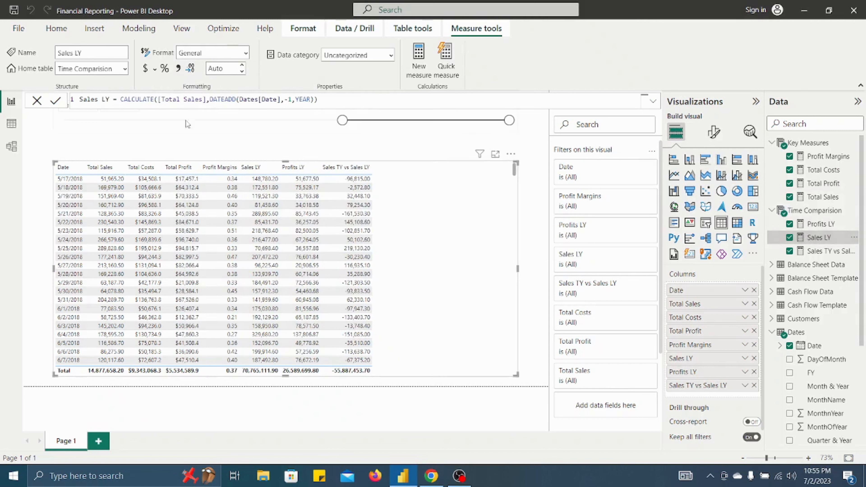
left_click(242, 71)
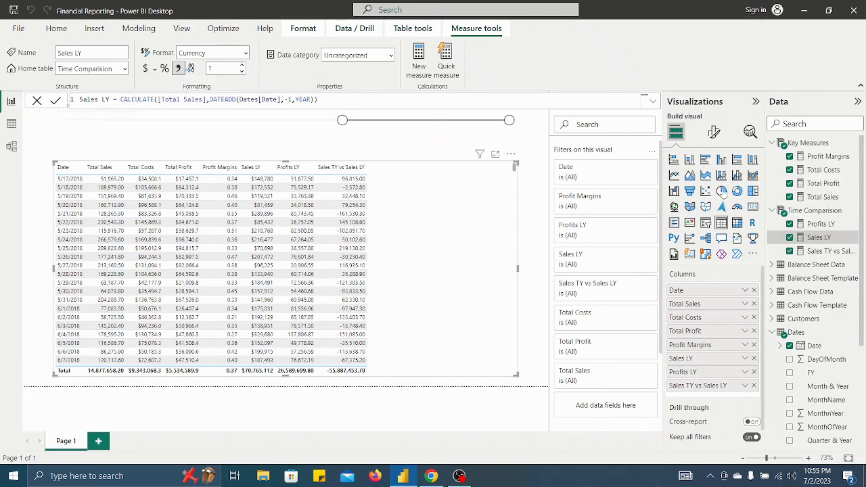
left_click(821, 224)
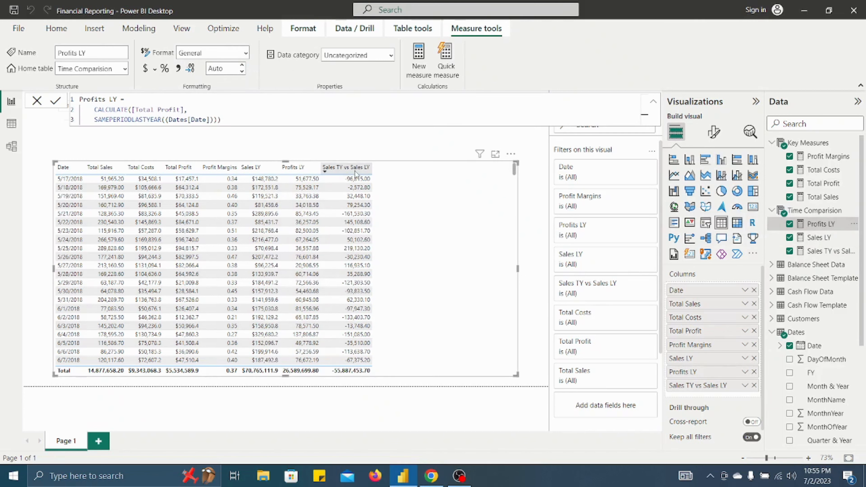
left_click(144, 69)
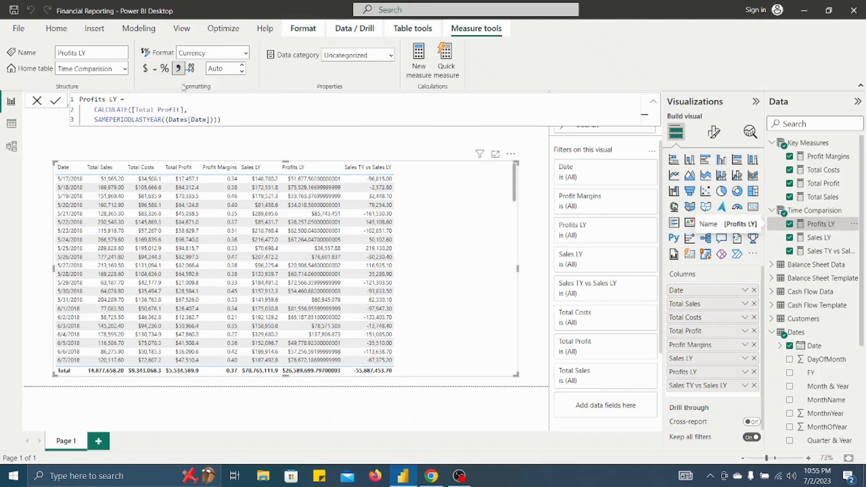
left_click(241, 68)
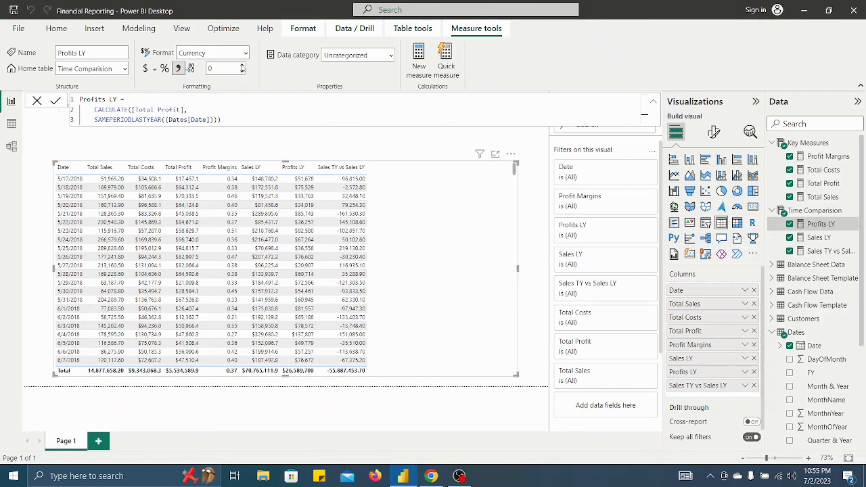
left_click(241, 67)
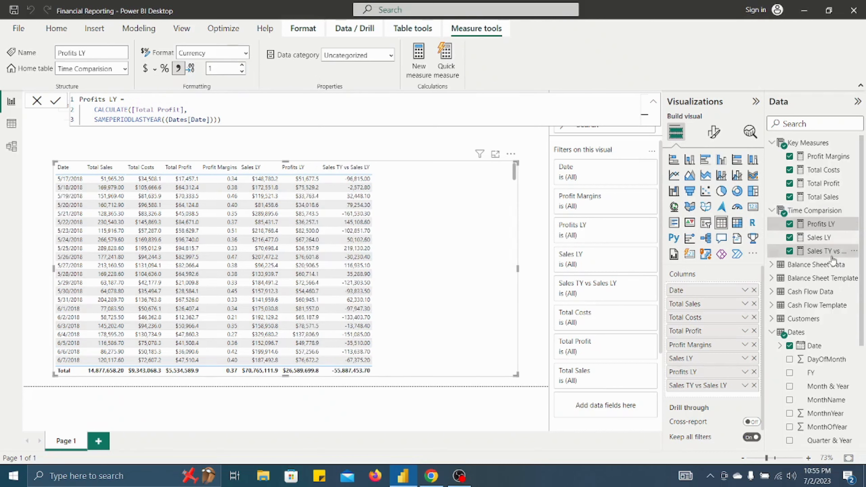
Step: Format the Sales TY vs Sales LY measure as dollar currency with 1 decimal place
left_click(825, 251)
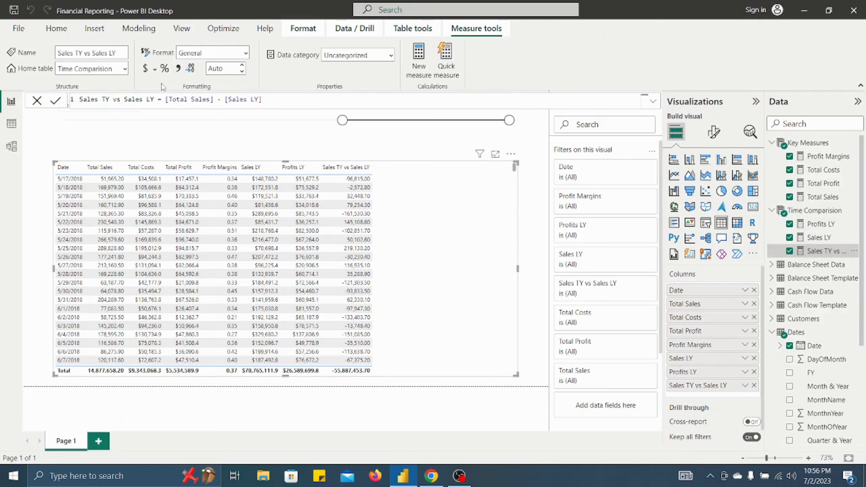
left_click(146, 68)
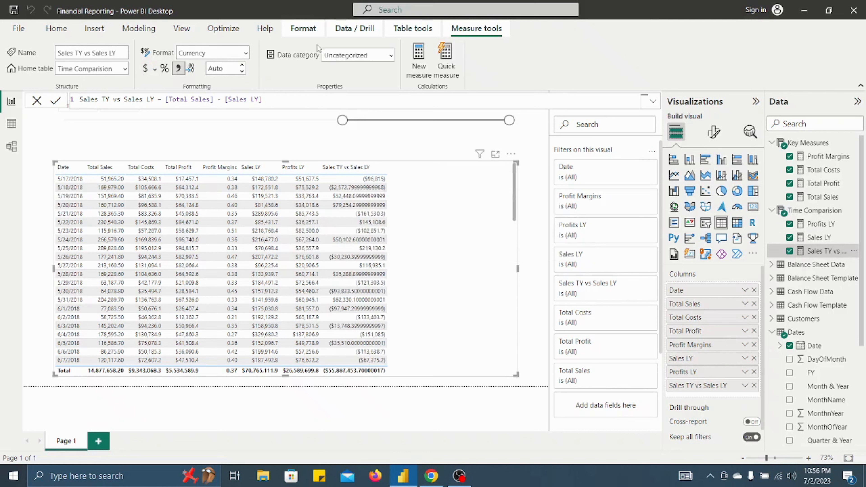
left_click(244, 70)
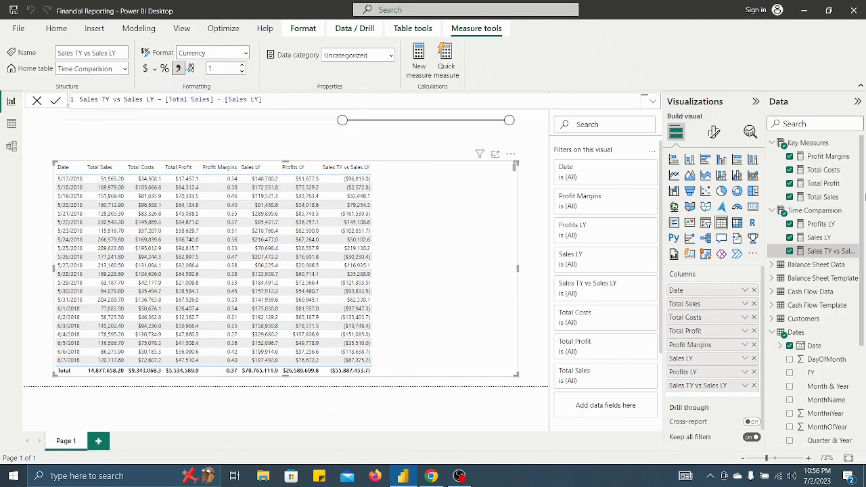
Step: Create a new measure in the Time Comparision table and name it Sales Year to Date
right_click(803, 212)
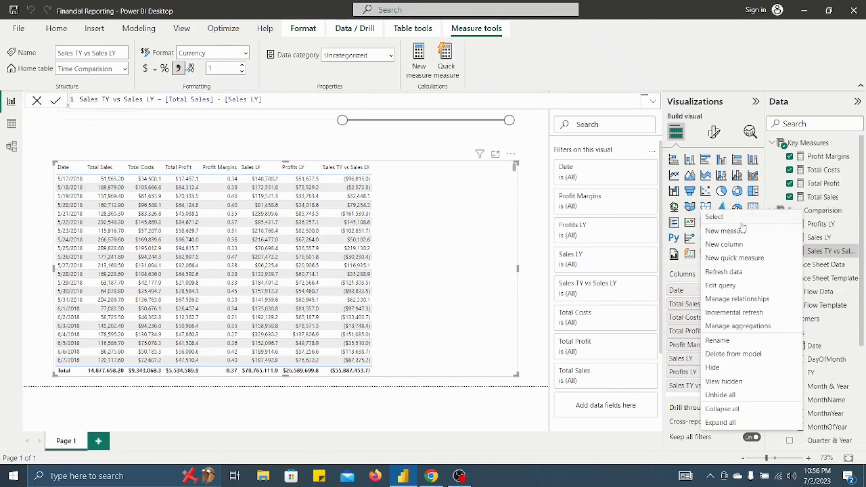
left_click(743, 232)
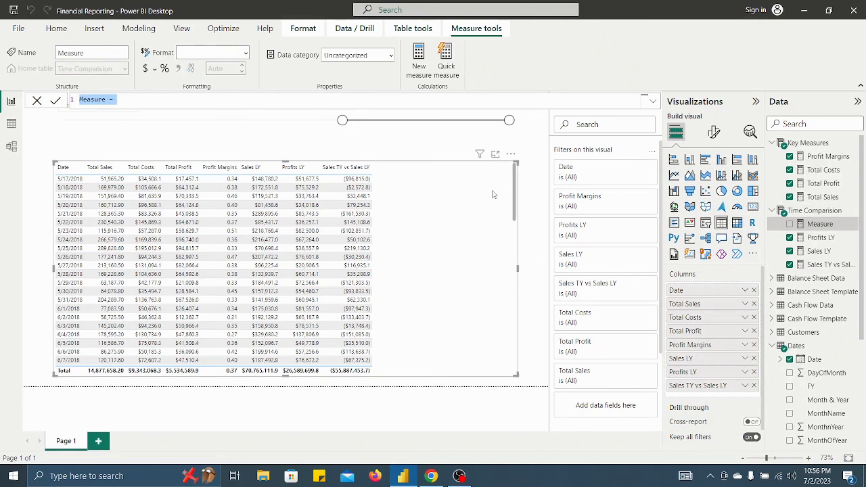
type("Sal")
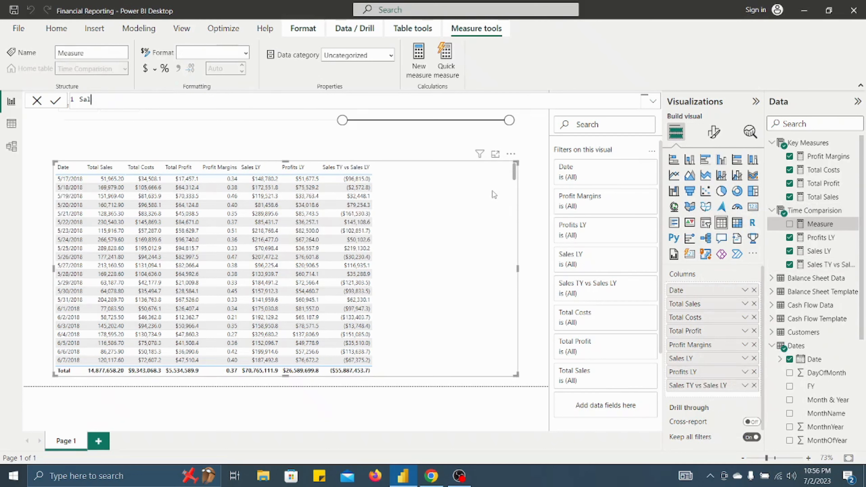
type("es Year to Date =")
key("shift+Return")
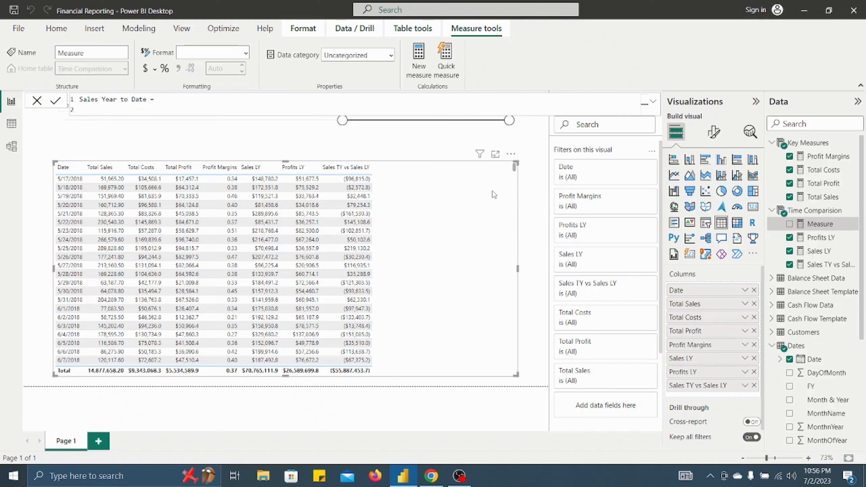
Step: Begin the Sales Year to Date formula with CALCULATE, using [Total Sales] as its expression on a separate line
type("Calc")
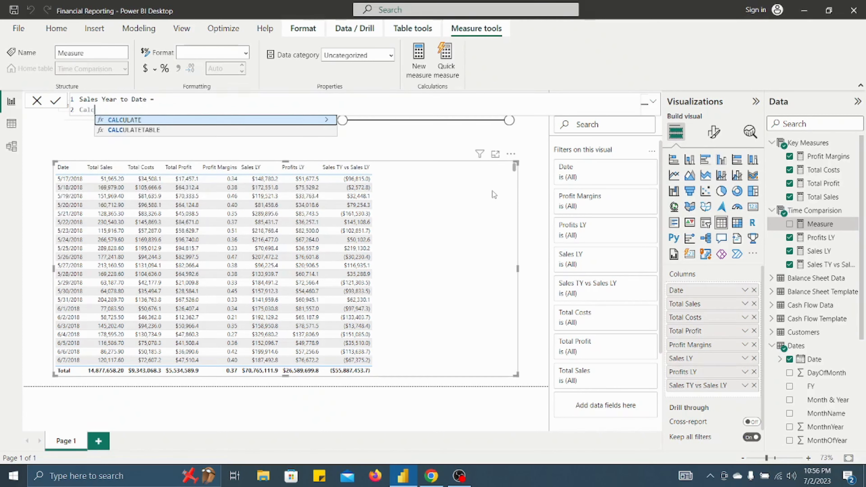
key("Tab")
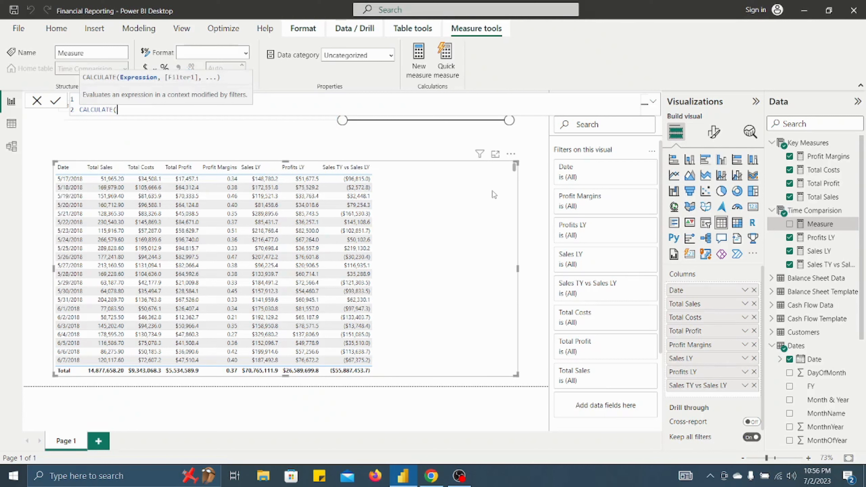
key("shift+Return")
key("Tab")
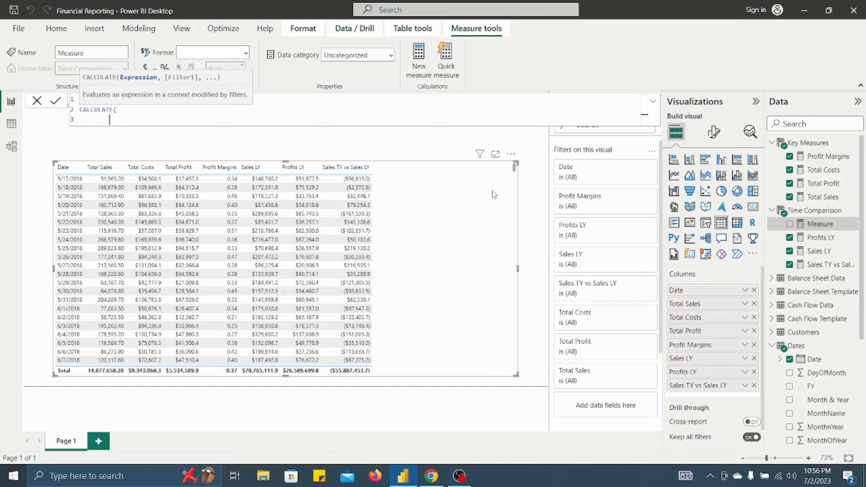
type("sal")
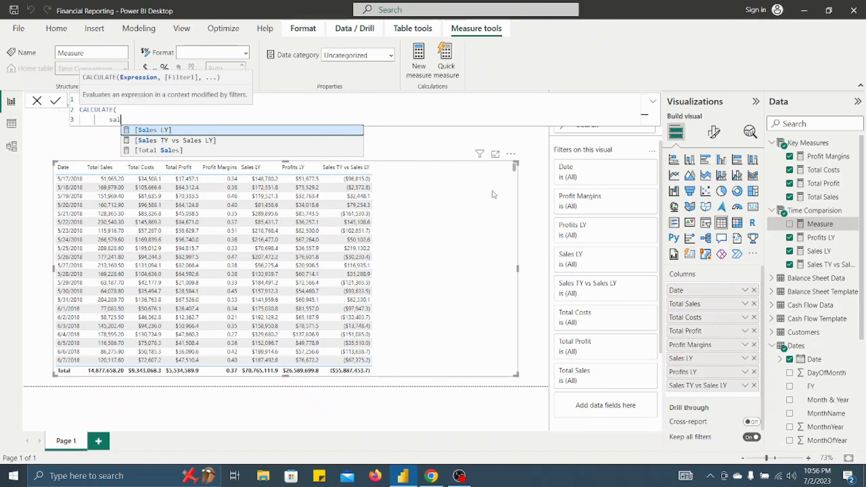
key("Down")
key("Down")
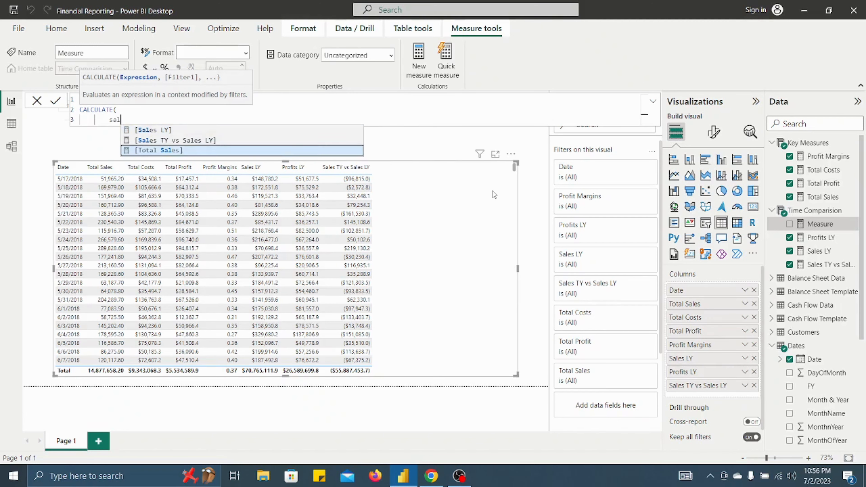
key("Tab")
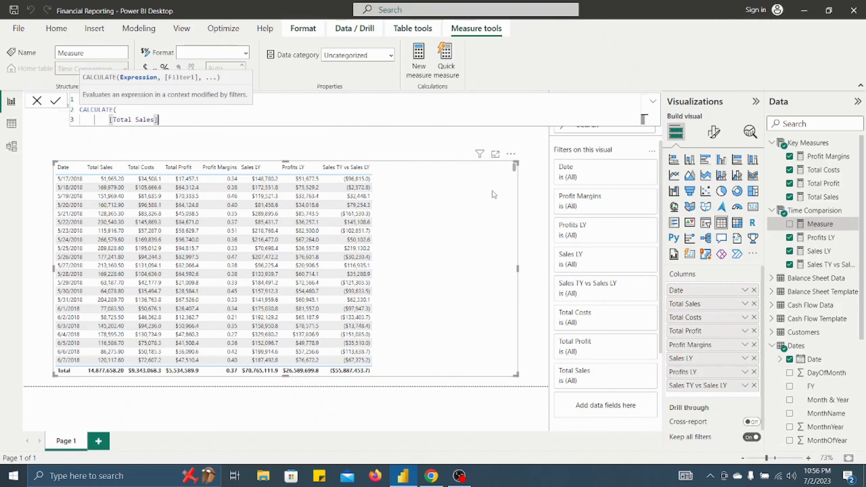
type(",")
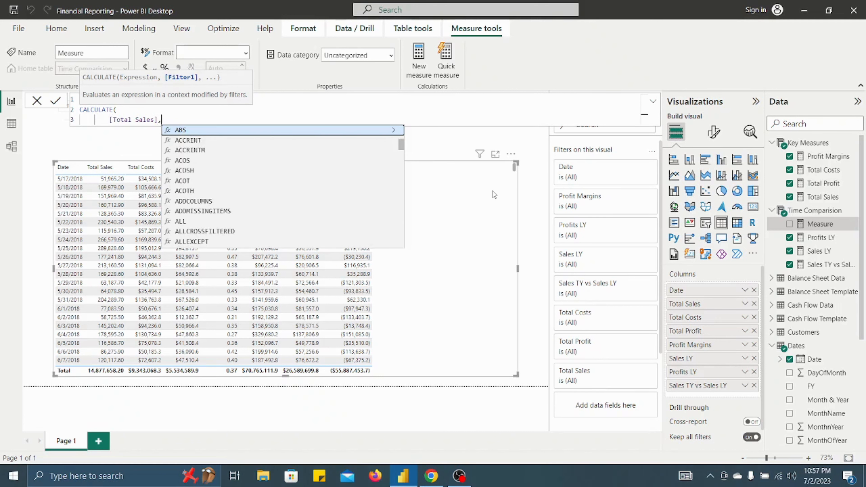
key("shift+Return")
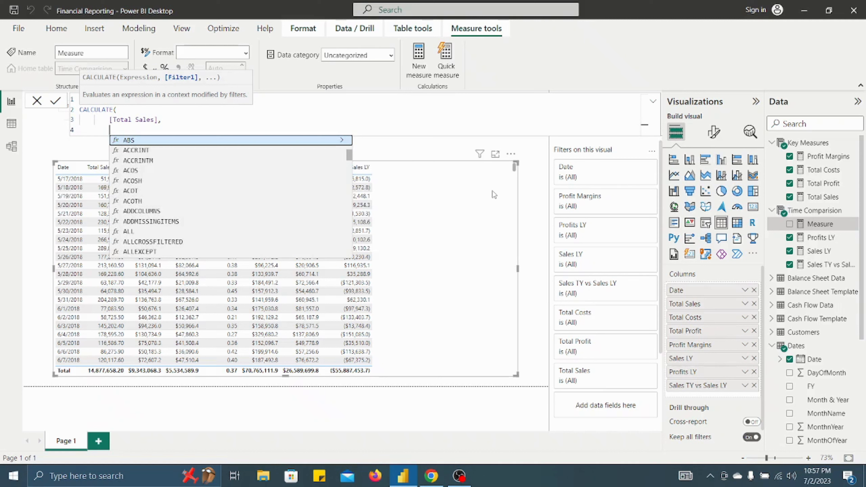
Step: Complete the Sales Year to Date formula with the filter DATESYTD(Dates[Date]) and commit the measure
type("Dat")
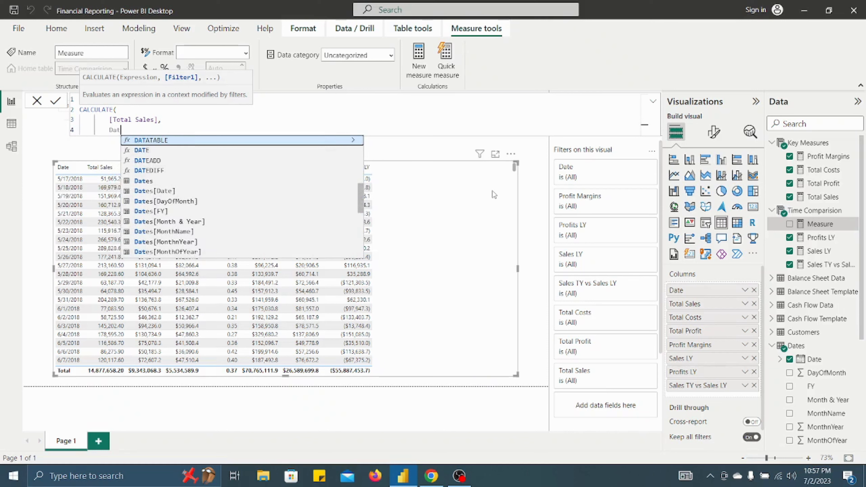
type("es")
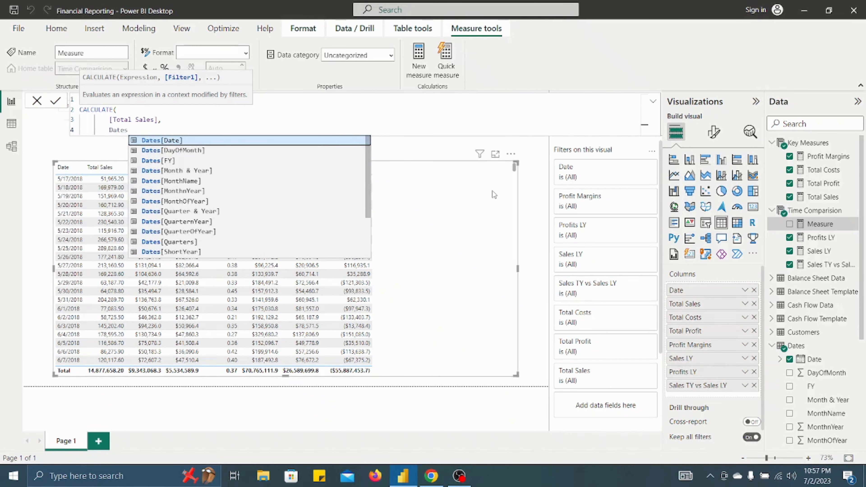
type("y")
key("Tab")
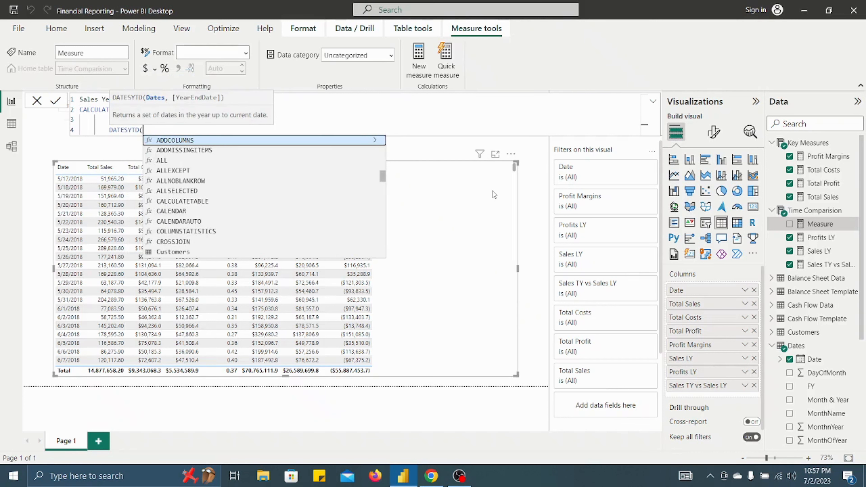
type("Dat")
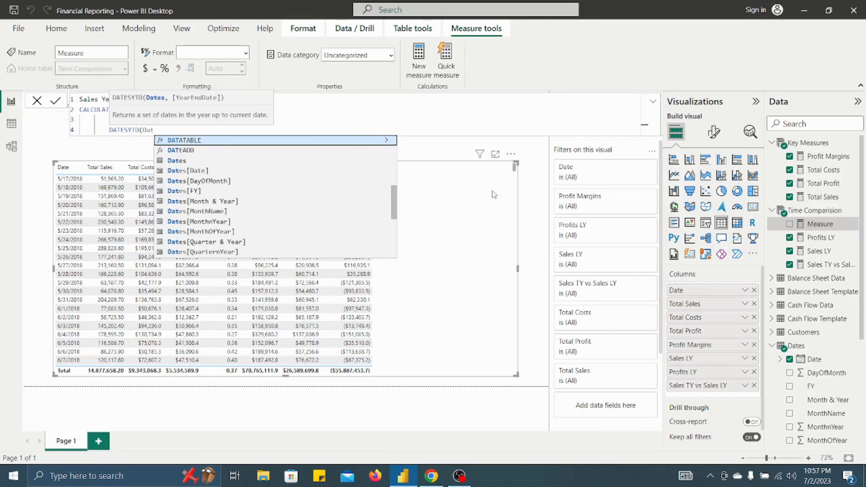
left_click(214, 173)
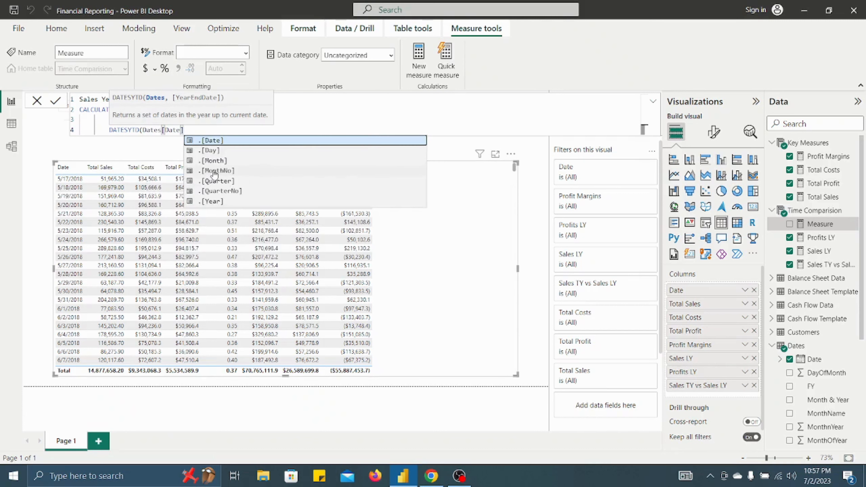
type("))")
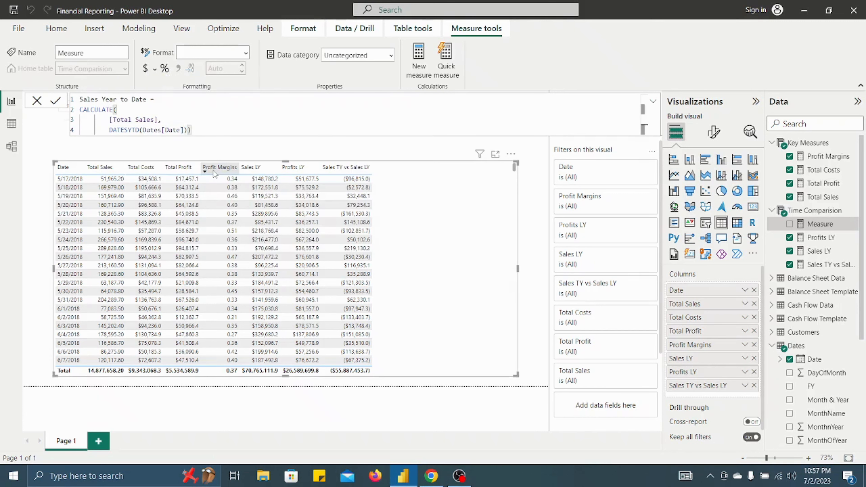
key("Return")
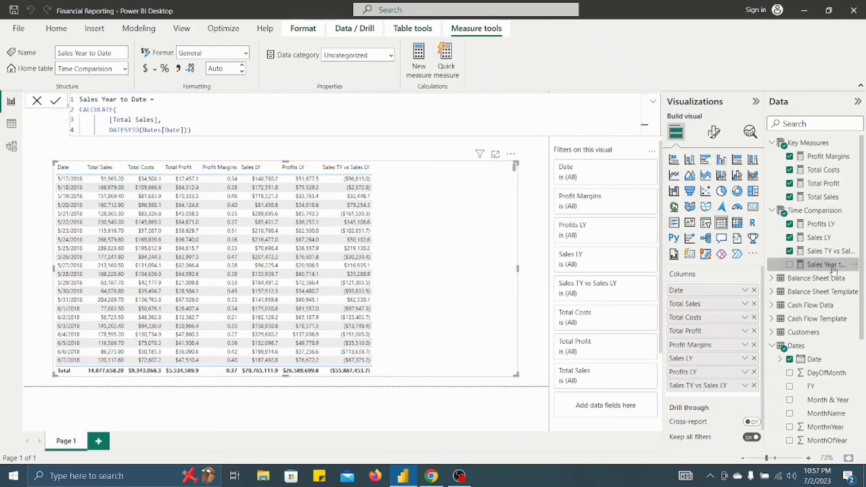
Step: Add Sales Year to Date to the date table visual, and shrink the visual to its columns' width and about eight rows
left_click_drag(832, 266, 403, 191)
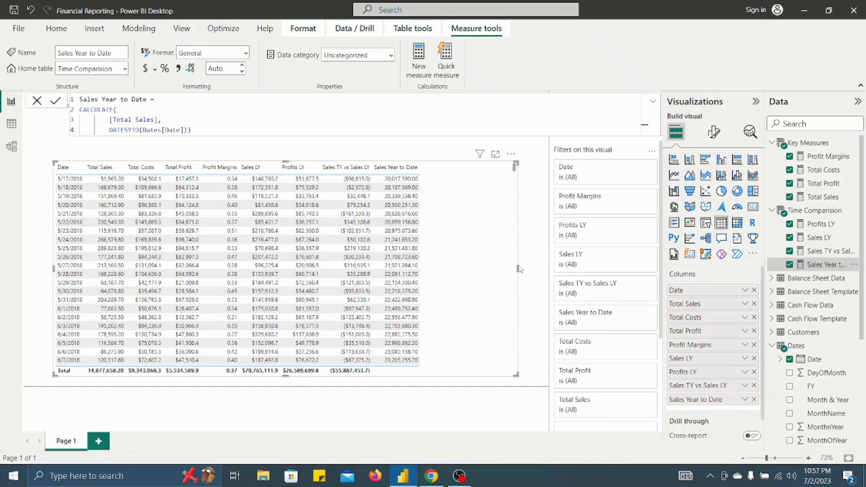
left_click_drag(518, 269, 429, 249)
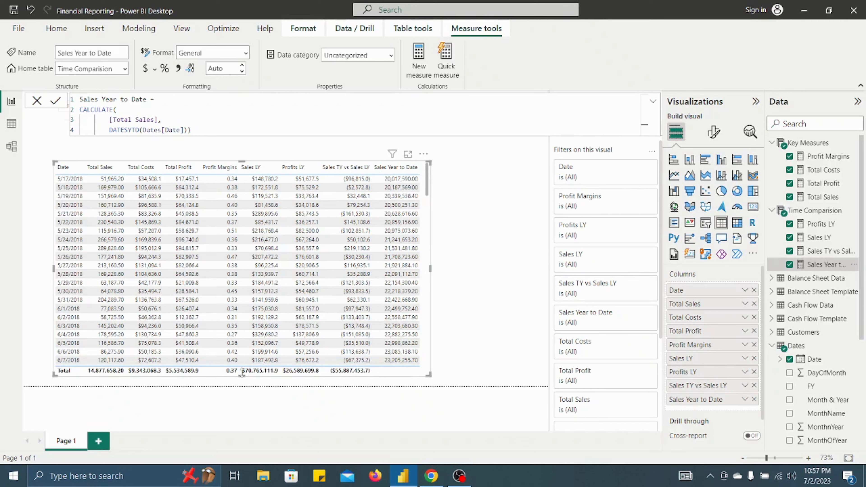
left_click_drag(240, 373, 255, 253)
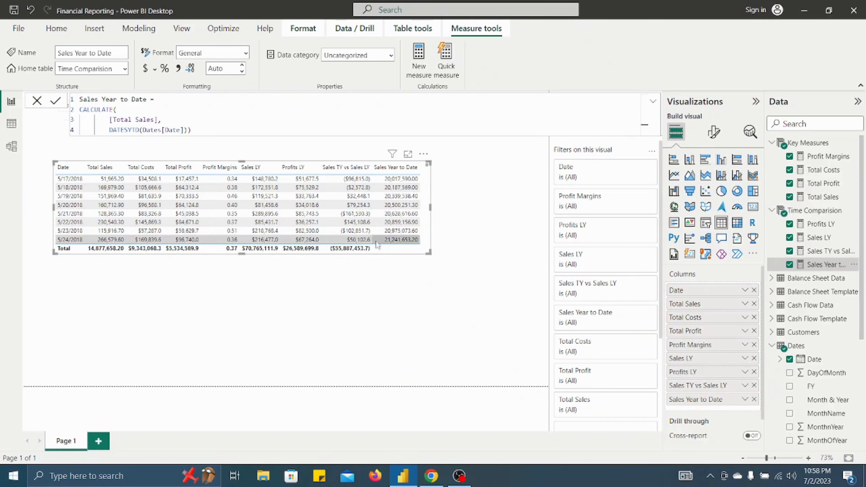
Step: Duplicate the table visual, place the copy below the original, remove its Date column, and collapse the Dates table's fields
left_click(422, 243)
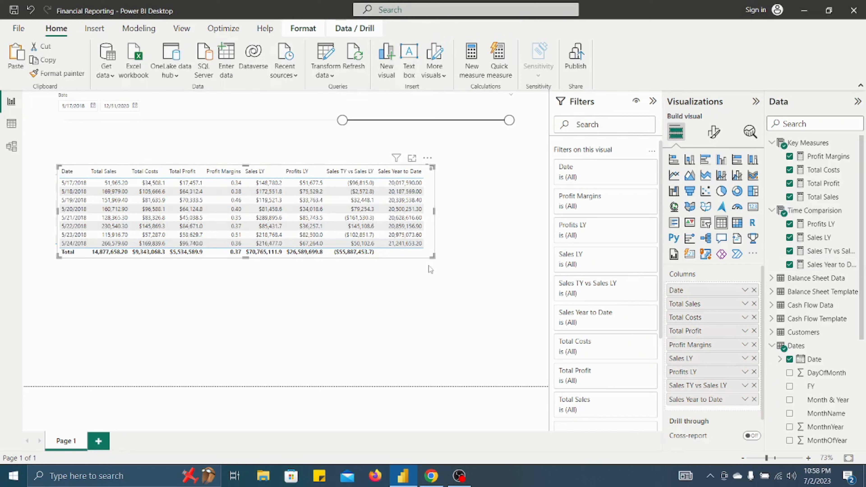
key("ctrl+c")
key("ctrl+v")
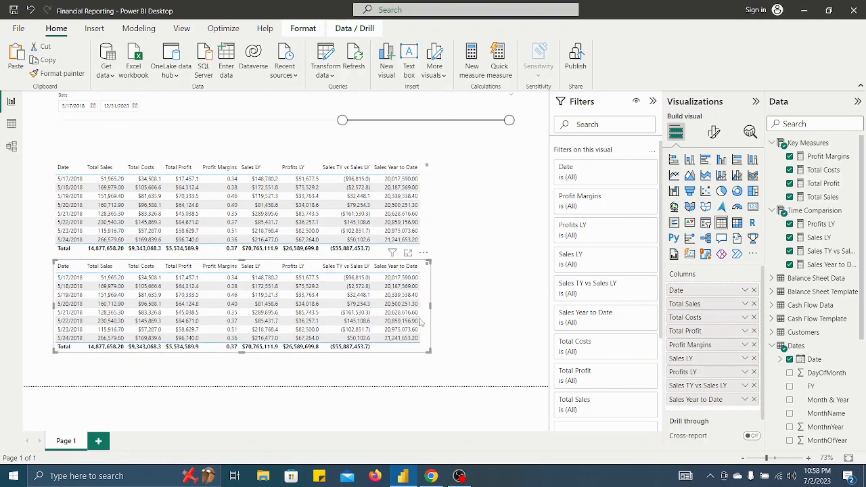
left_click(754, 291)
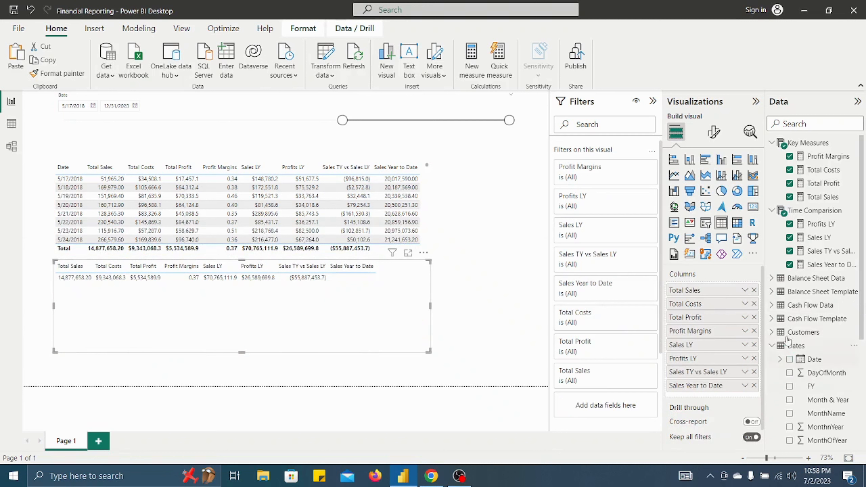
left_click(772, 346)
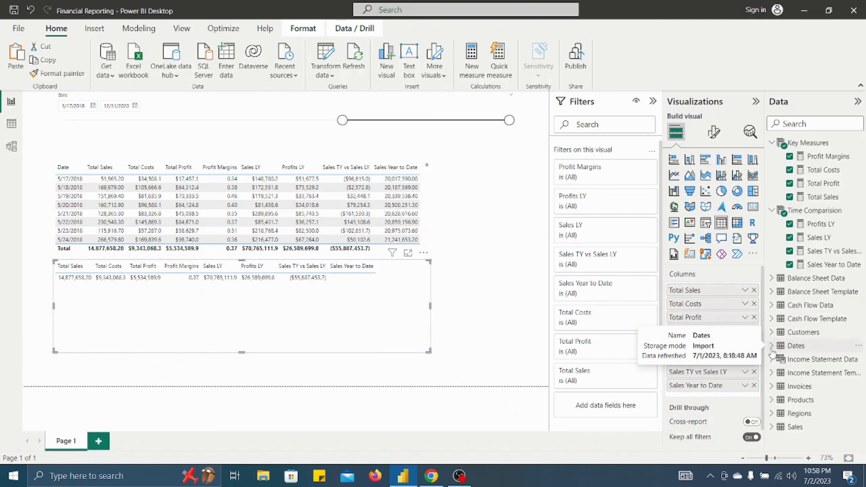
Step: Add Customer Names from the Customers table as the lower table visual's first column, and widen the visual to fit all its columns
left_click(771, 332)
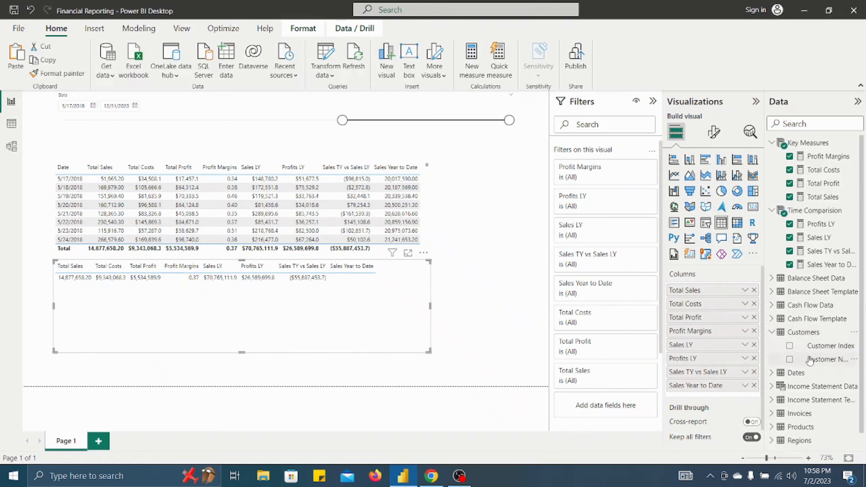
left_click_drag(810, 360, 711, 287)
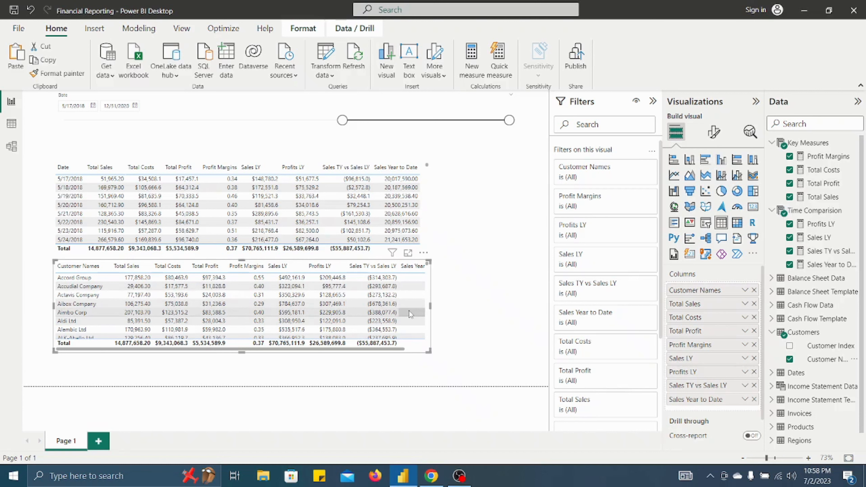
left_click_drag(430, 306, 466, 311)
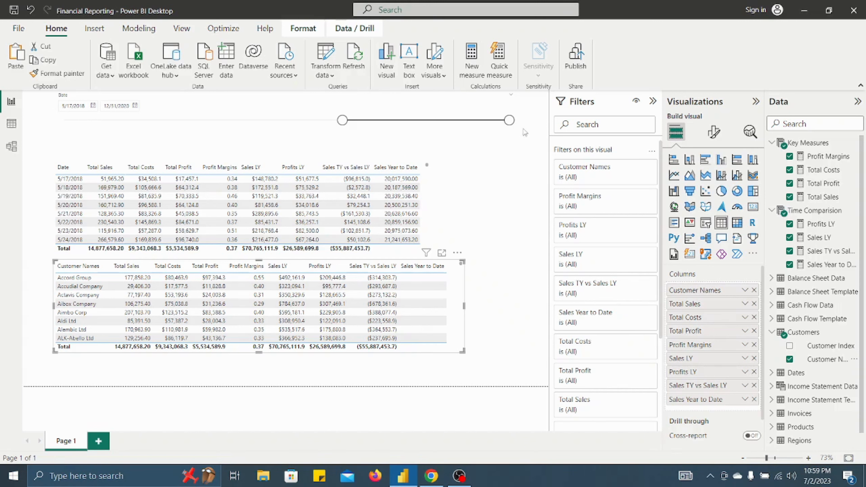
Step: Create a measure in Key Measures with the formula Total Quantities = SUM(Sales[Order Quantity])
right_click(816, 146)
left_click(736, 171)
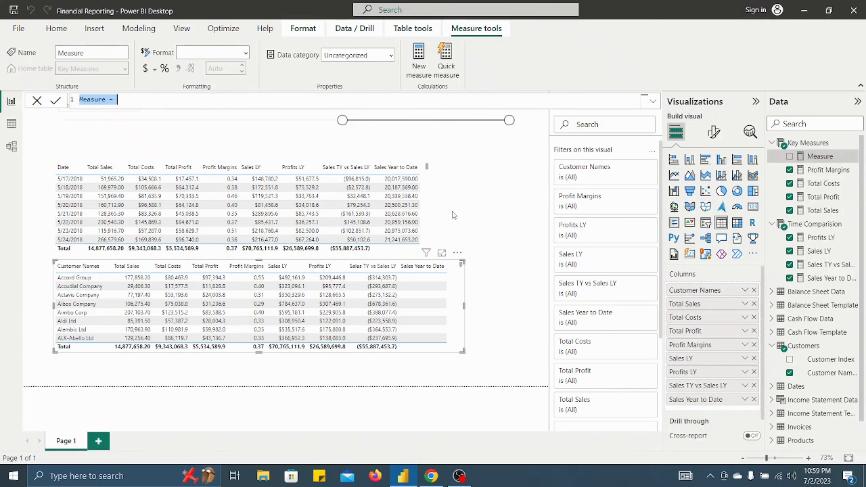
type("Tota")
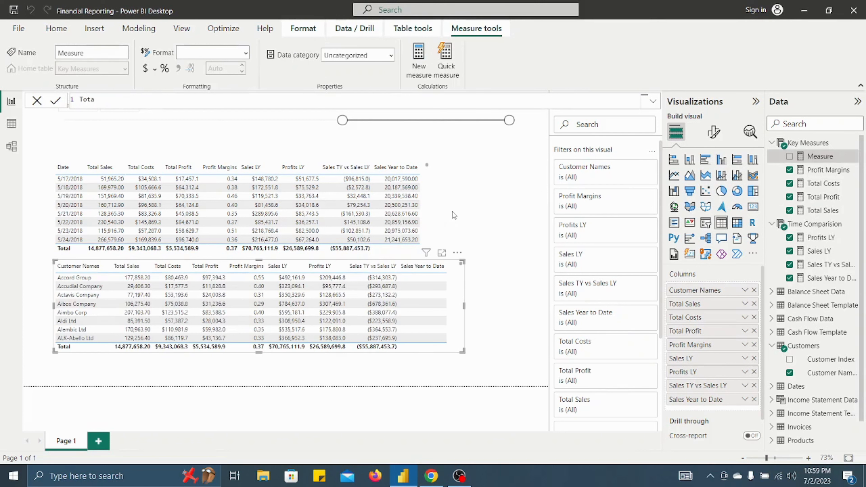
type("l Quantities = sum")
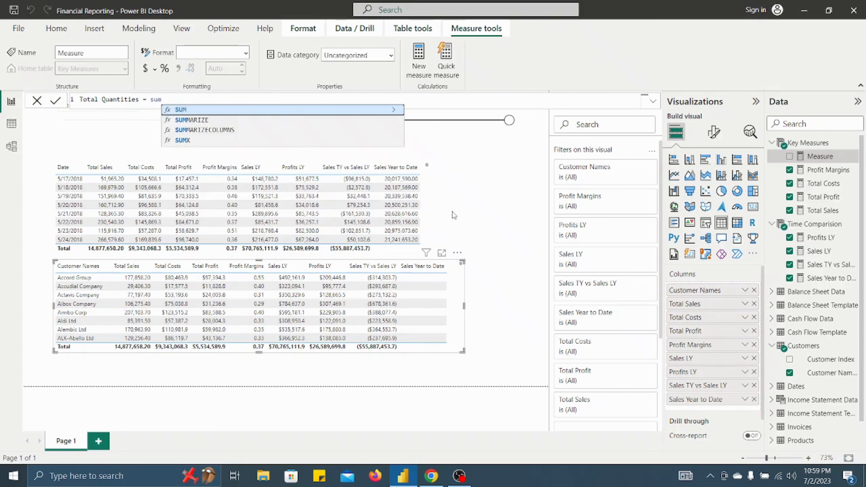
key("Tab")
type("qua")
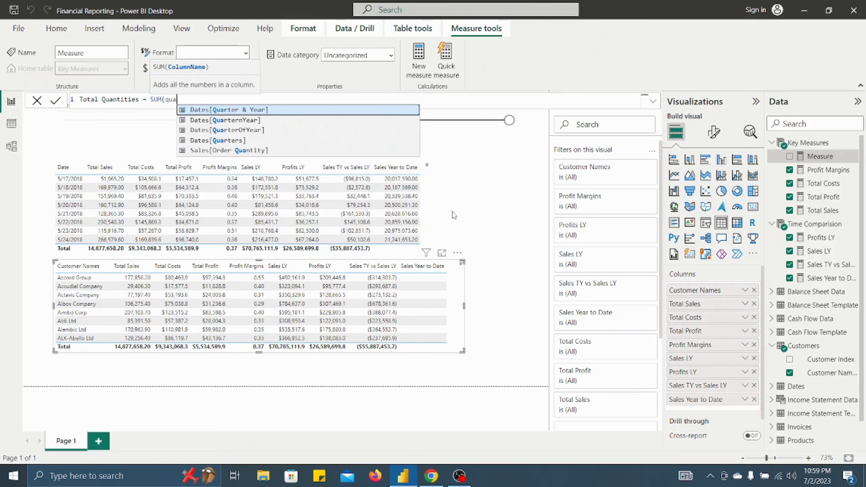
key("Down")
key("Down")
key("Down")
key("Down")
key("Tab")
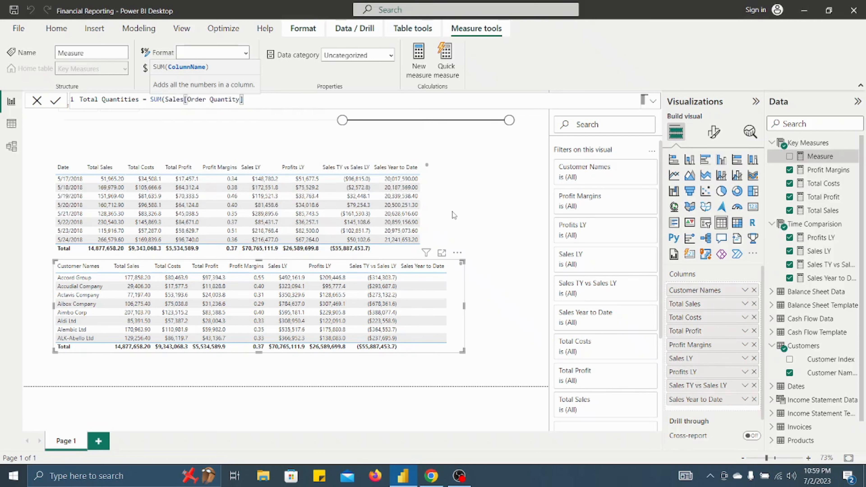
key("Return")
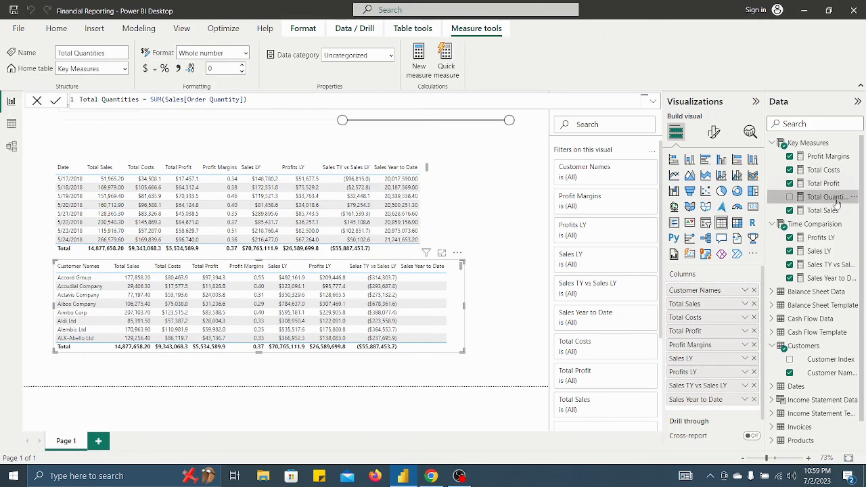
Step: Widen both the date and customer table visuals to the page's right edge, and add Total Quantities to each
left_click_drag(814, 199, 437, 187)
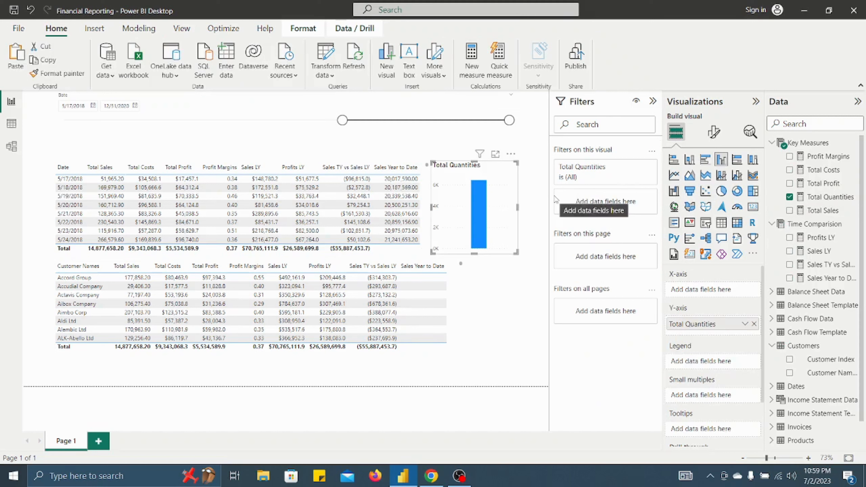
key("Delete")
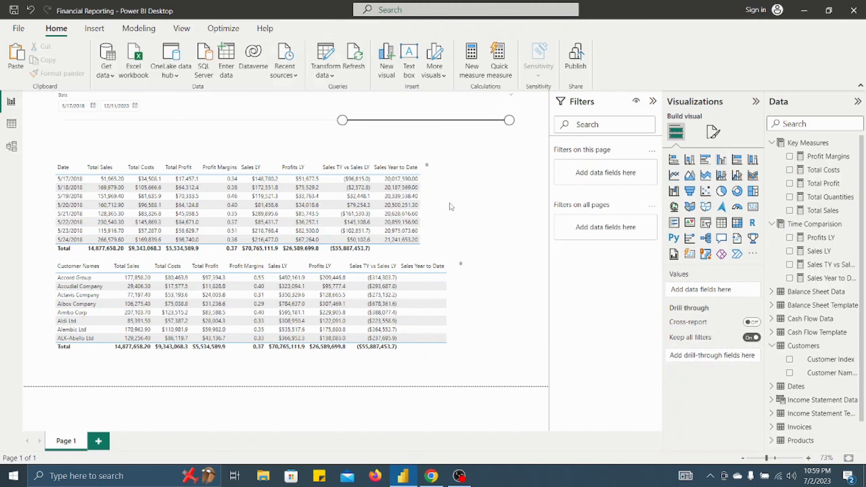
left_click(428, 198)
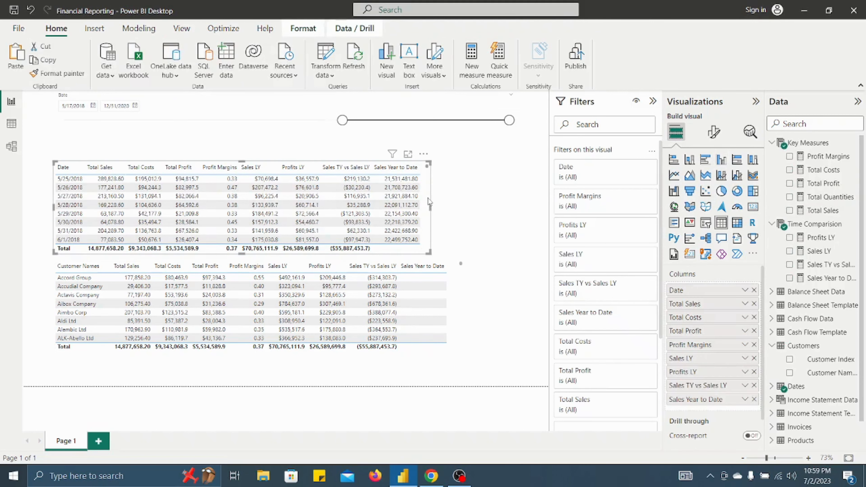
left_click_drag(432, 212, 547, 213)
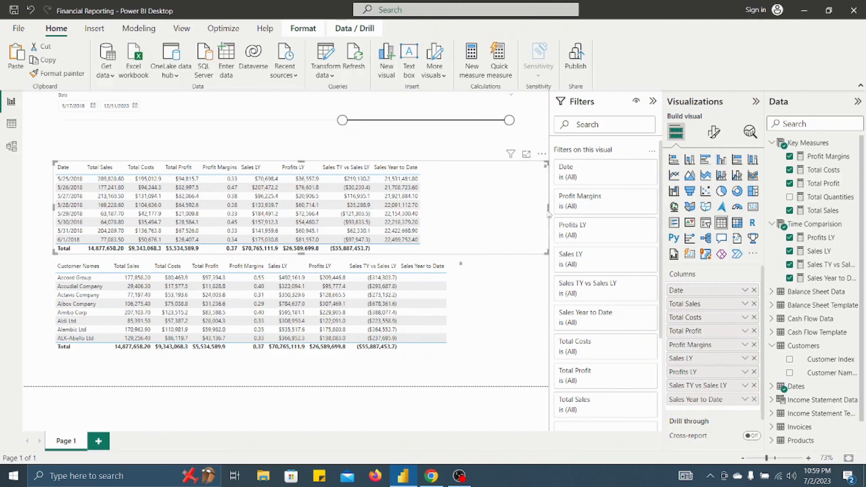
left_click(458, 322)
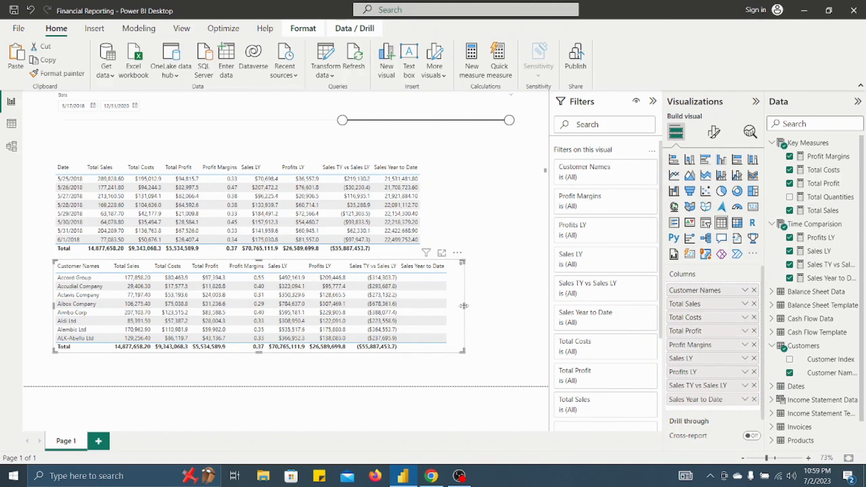
left_click_drag(463, 305, 547, 309)
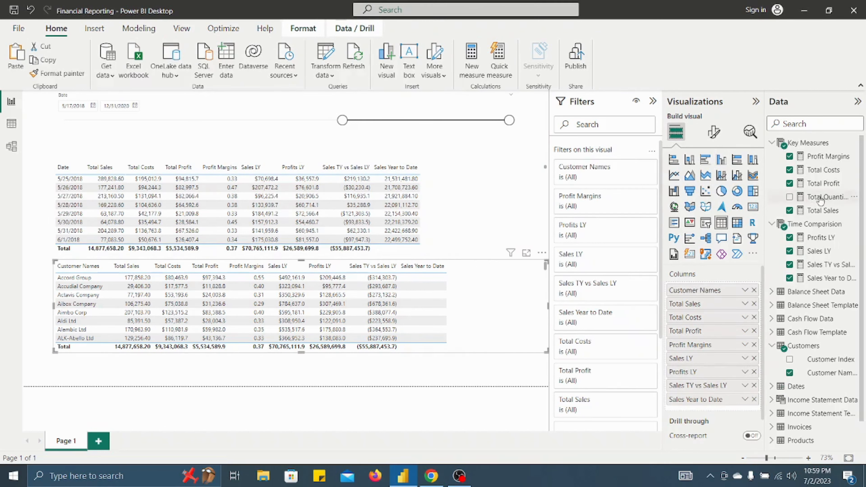
left_click_drag(821, 200, 443, 205)
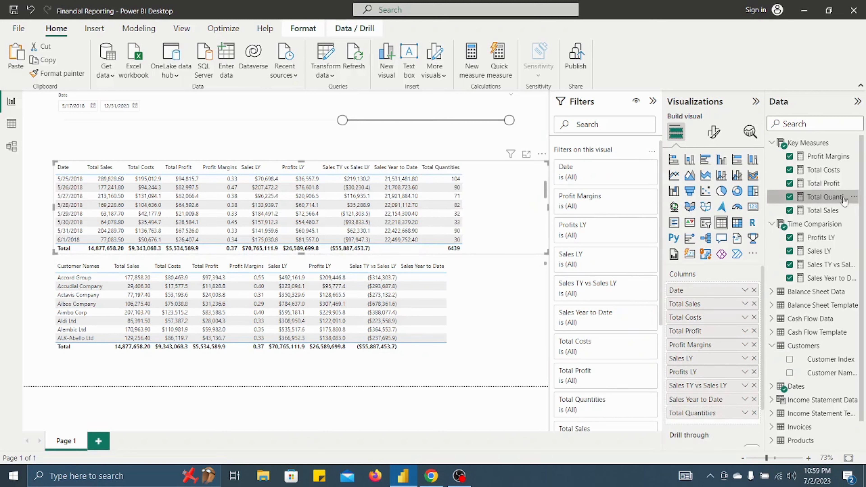
left_click_drag(845, 201, 452, 300)
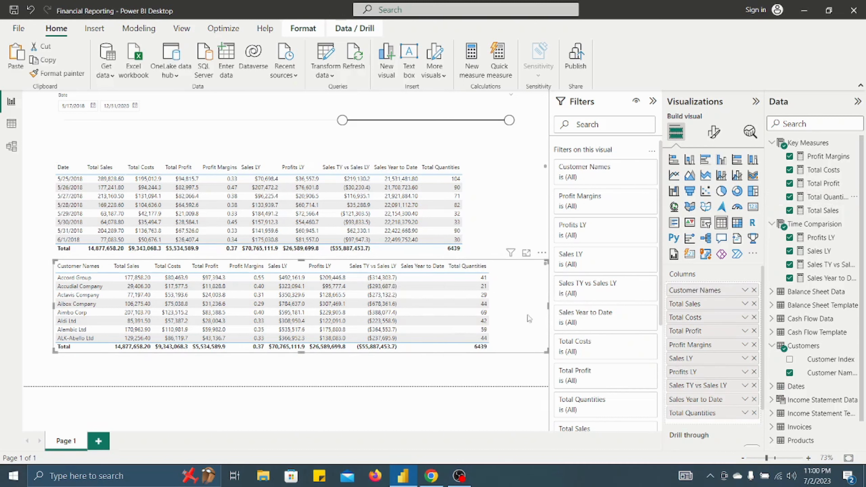
Step: Create the measure Total Transactions = COUNTROWS(Sales) in Key Measures, and add it to both the date and customer table visuals
right_click(814, 143)
key("Escape")
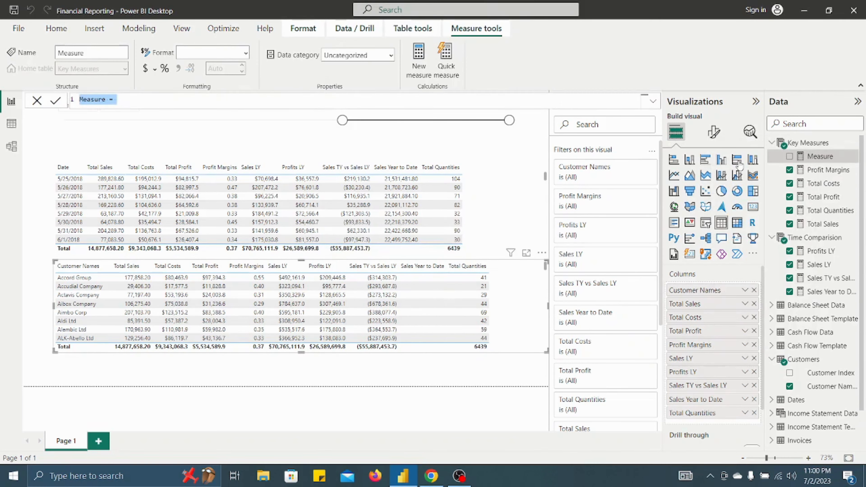
type("Tota")
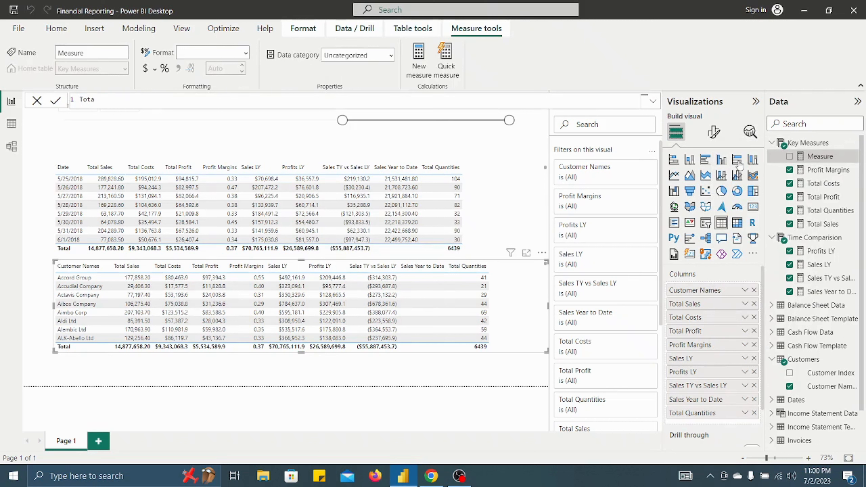
type("l Transactions = count")
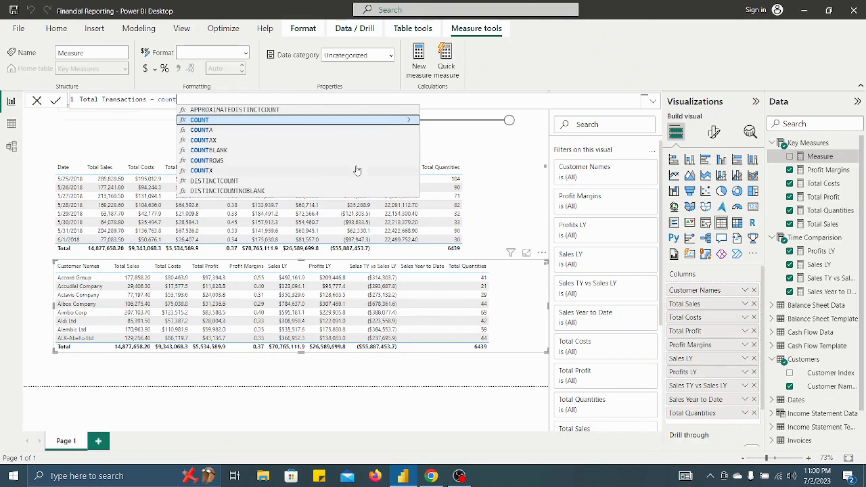
left_click(218, 161)
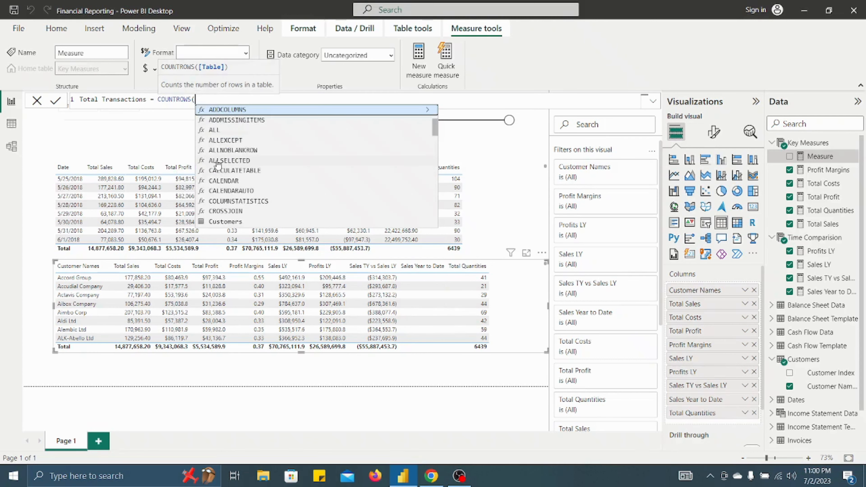
type("sale")
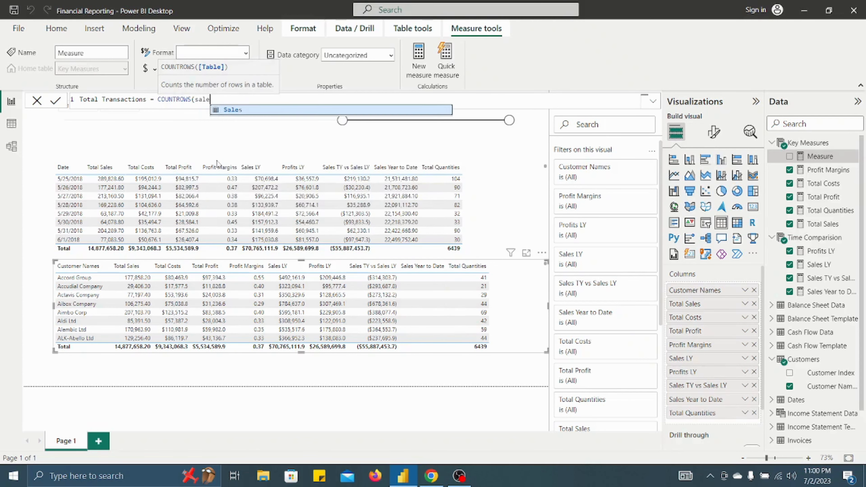
key("Tab")
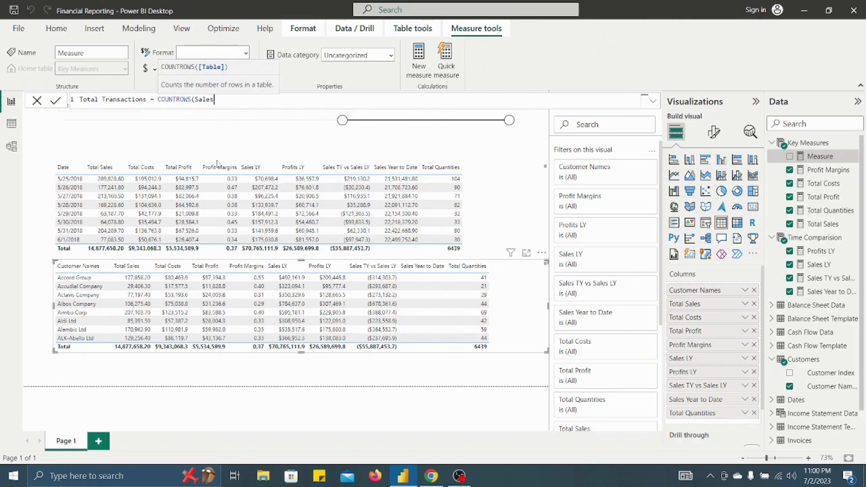
type(")")
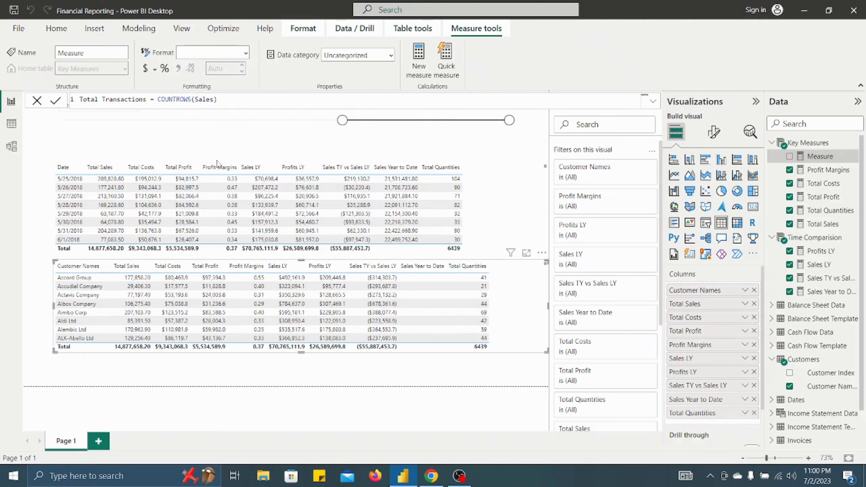
key("Return")
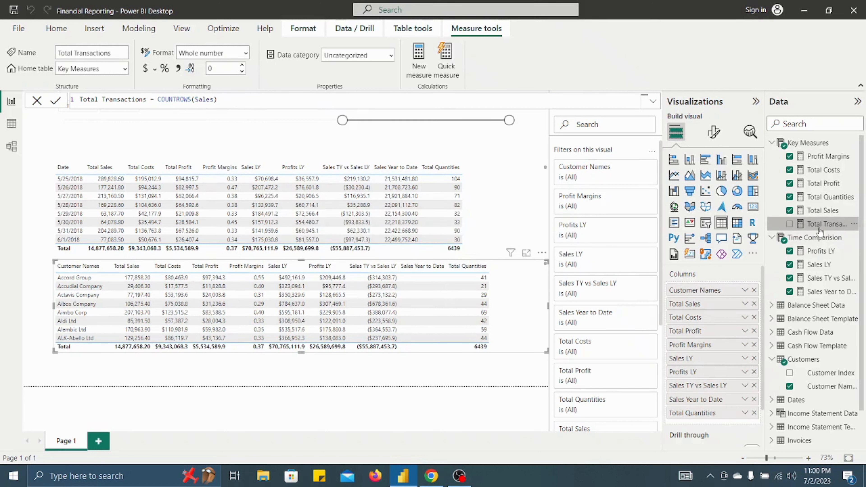
left_click_drag(827, 224, 510, 202)
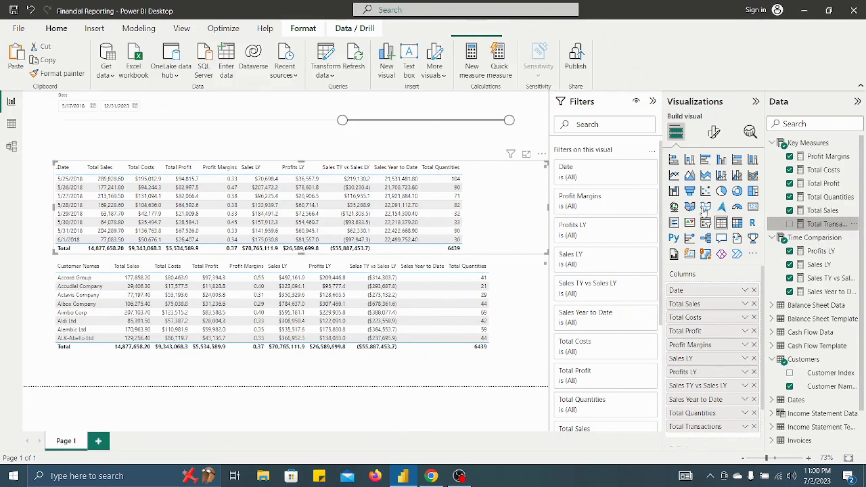
left_click_drag(826, 224, 478, 279)
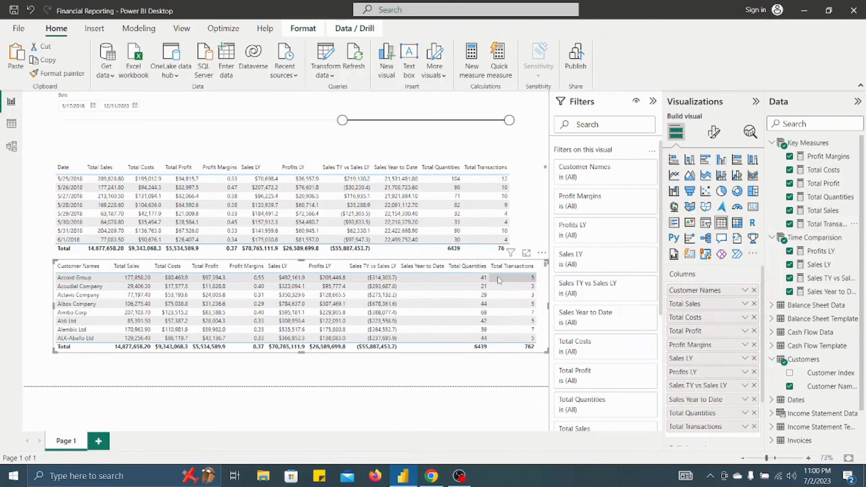